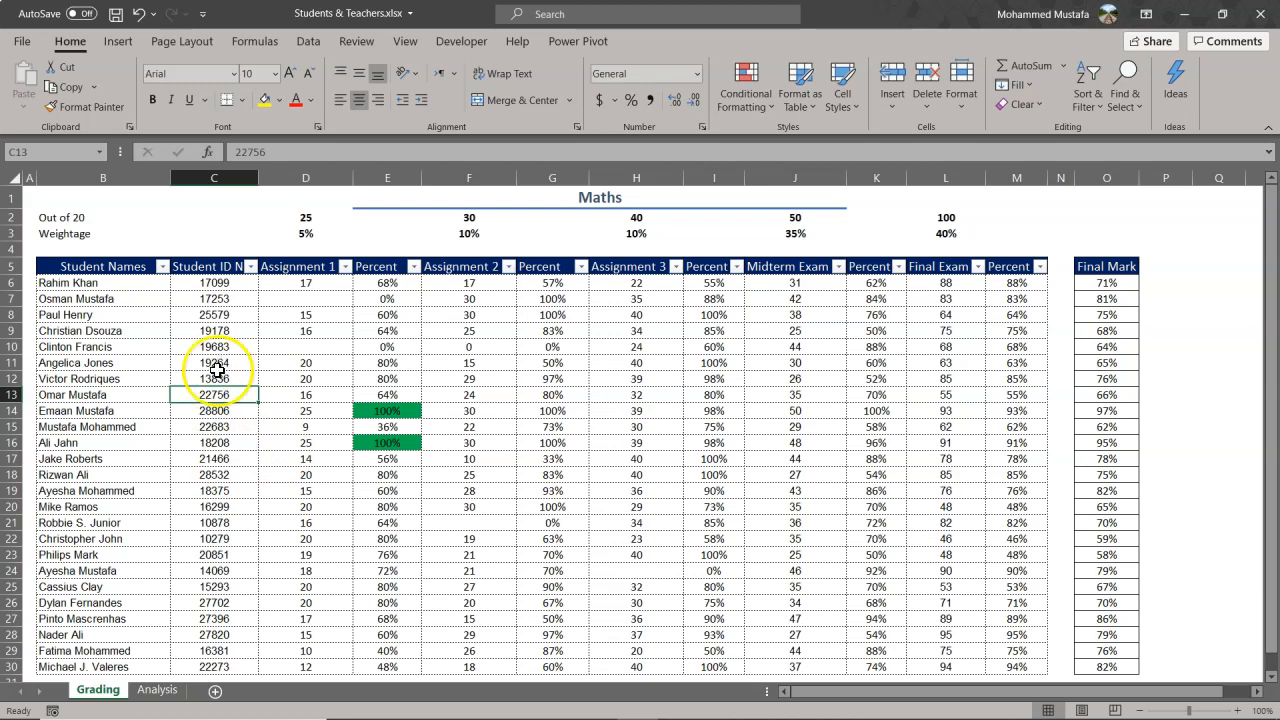
# Examine the Grading sheet's student, assessment and weightage cells, and the weighted formula behind the first student's Final Mark in O6.
pyautogui.click(140, 313)
pyautogui.click(289, 316)
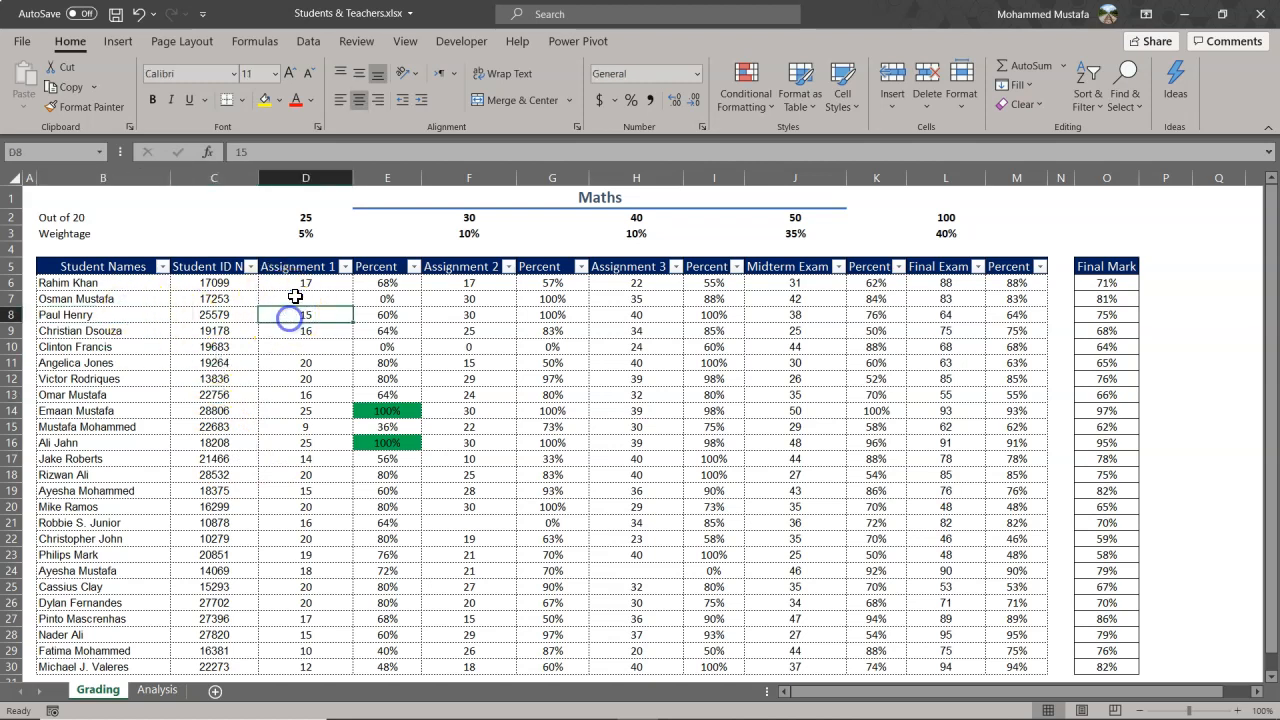
pyautogui.click(306, 267)
pyautogui.click(75, 234)
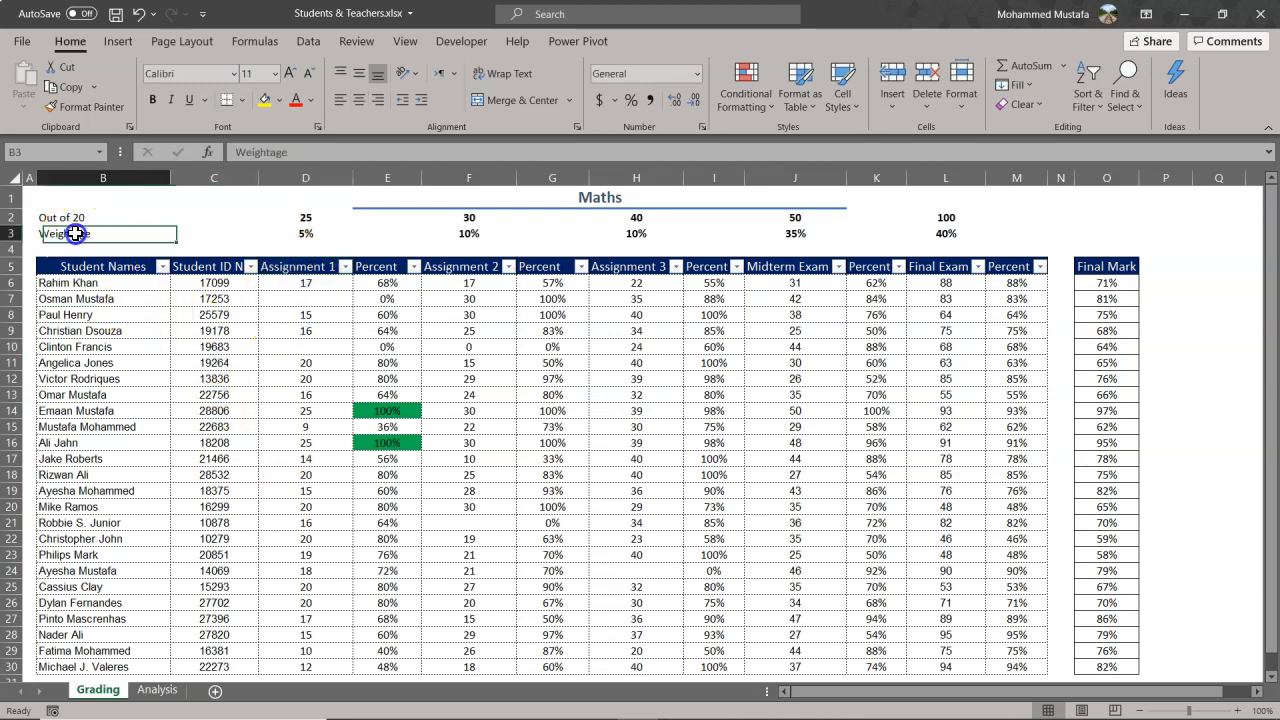
pyautogui.click(300, 266)
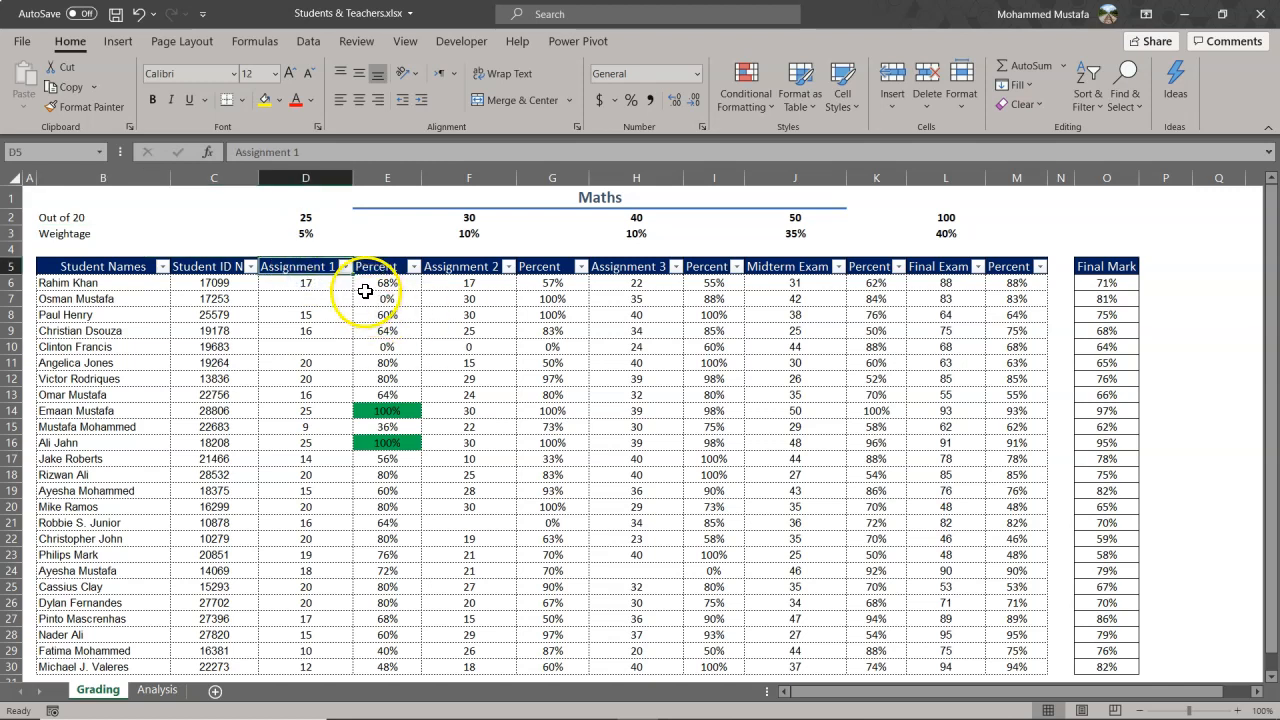
pyautogui.click(303, 233)
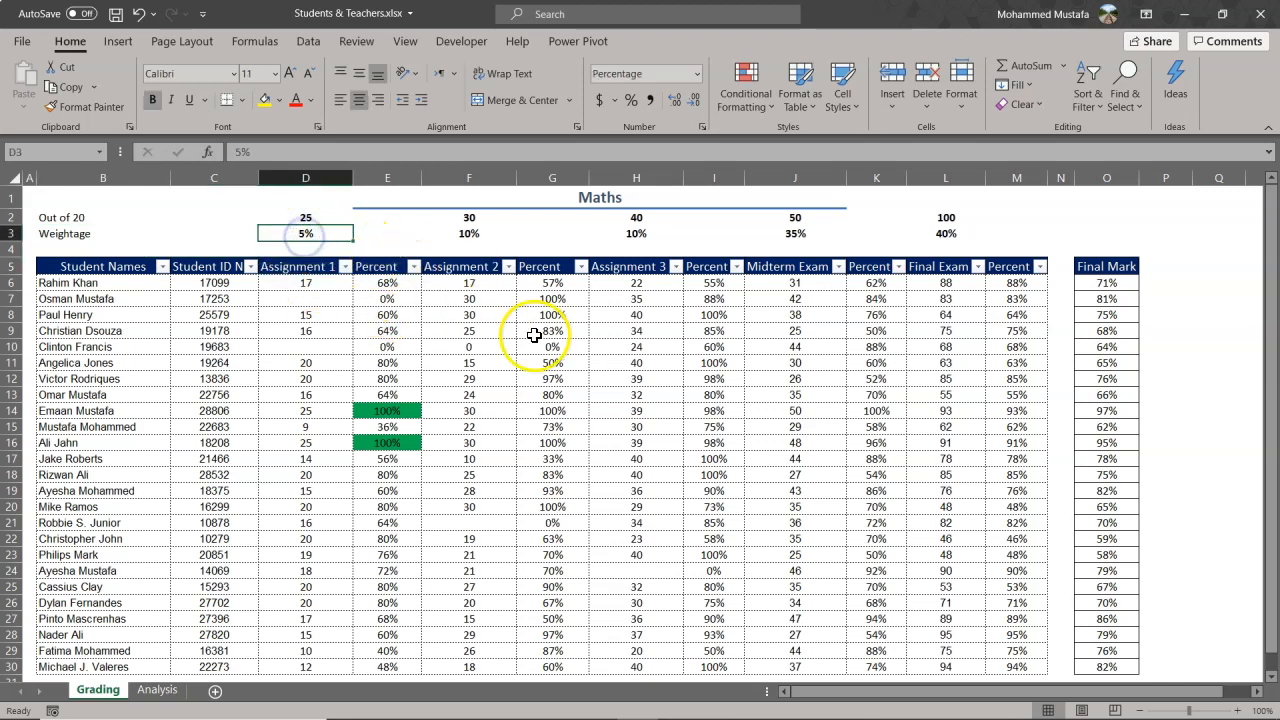
pyautogui.click(469, 282)
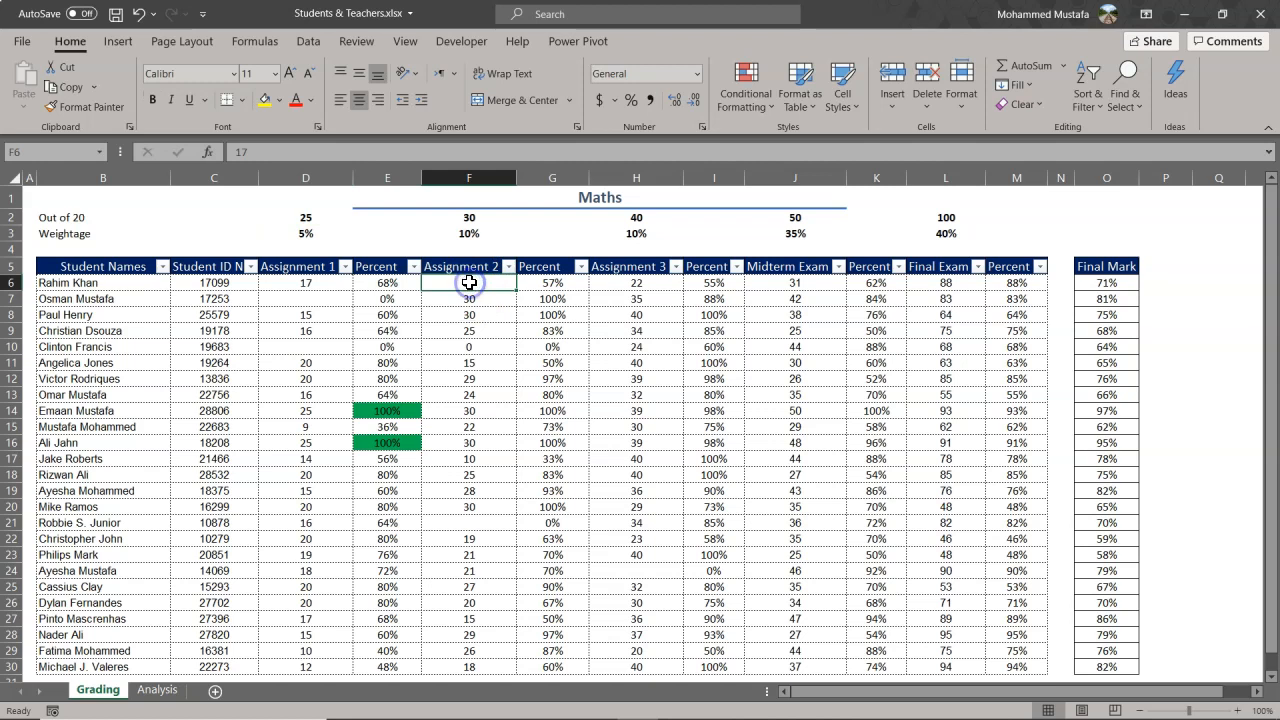
pyautogui.click(483, 236)
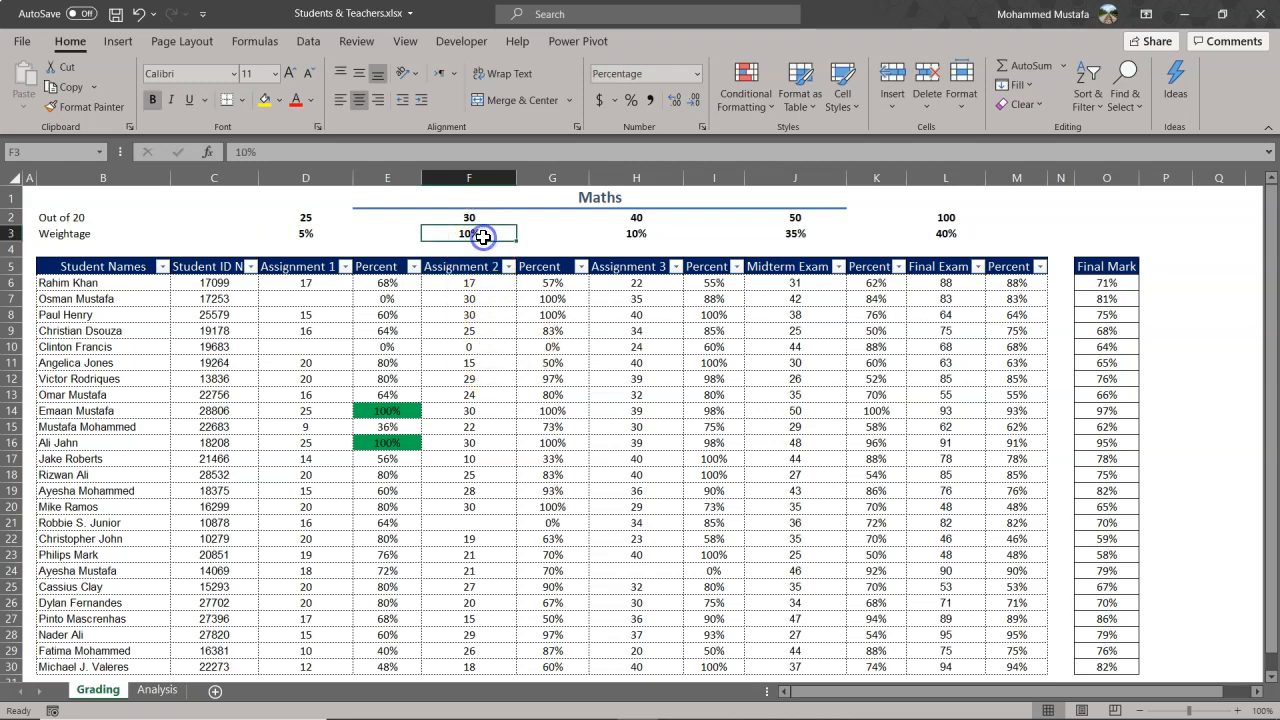
pyautogui.click(636, 267)
pyautogui.click(636, 234)
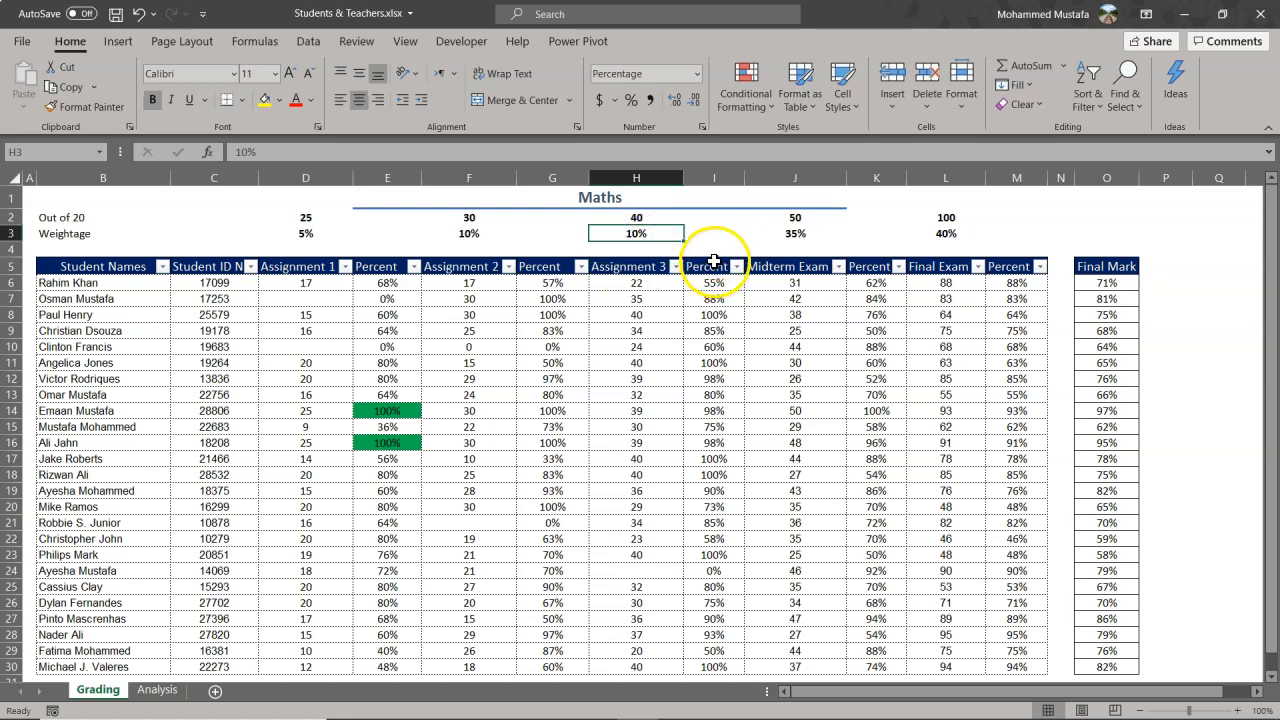
pyautogui.click(806, 270)
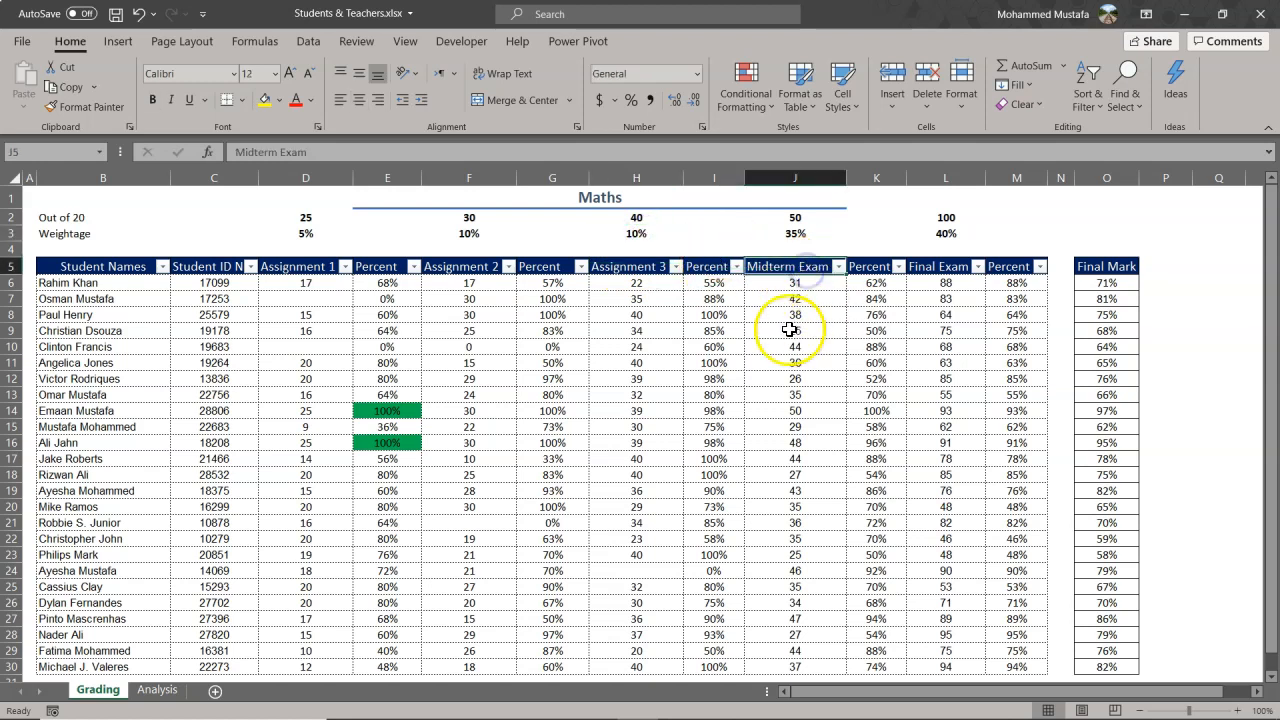
pyautogui.click(808, 235)
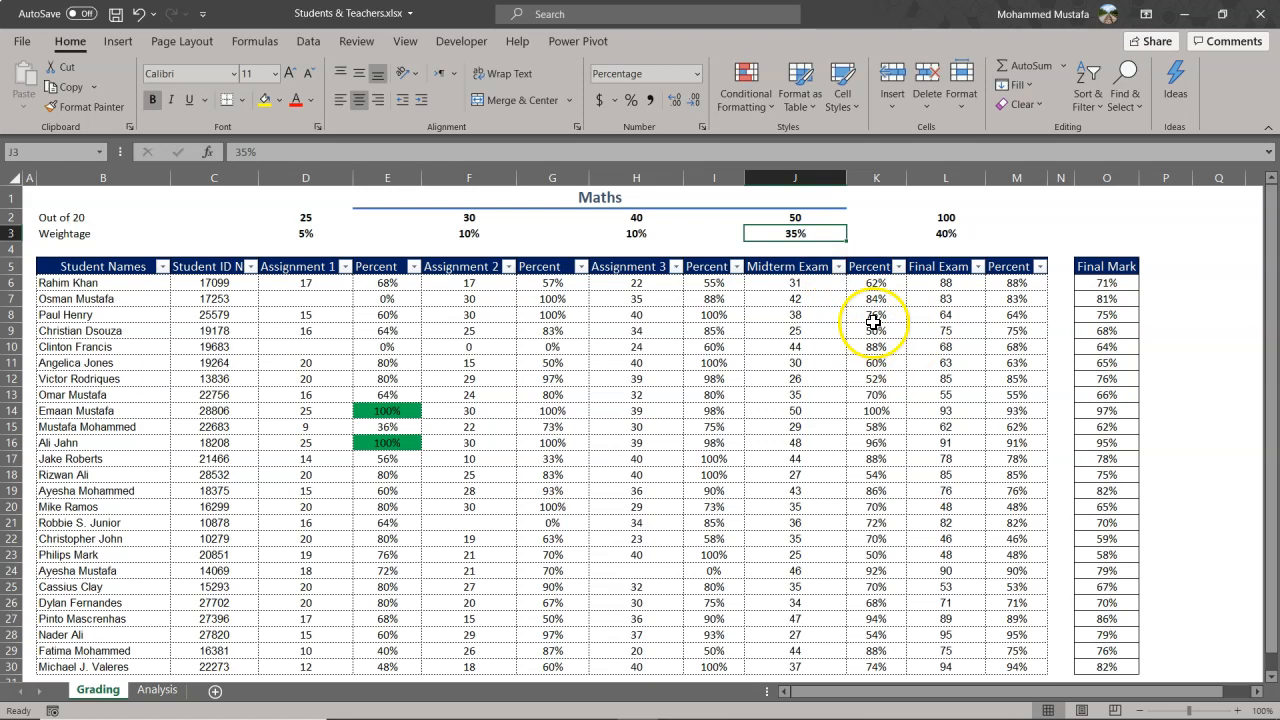
pyautogui.click(935, 268)
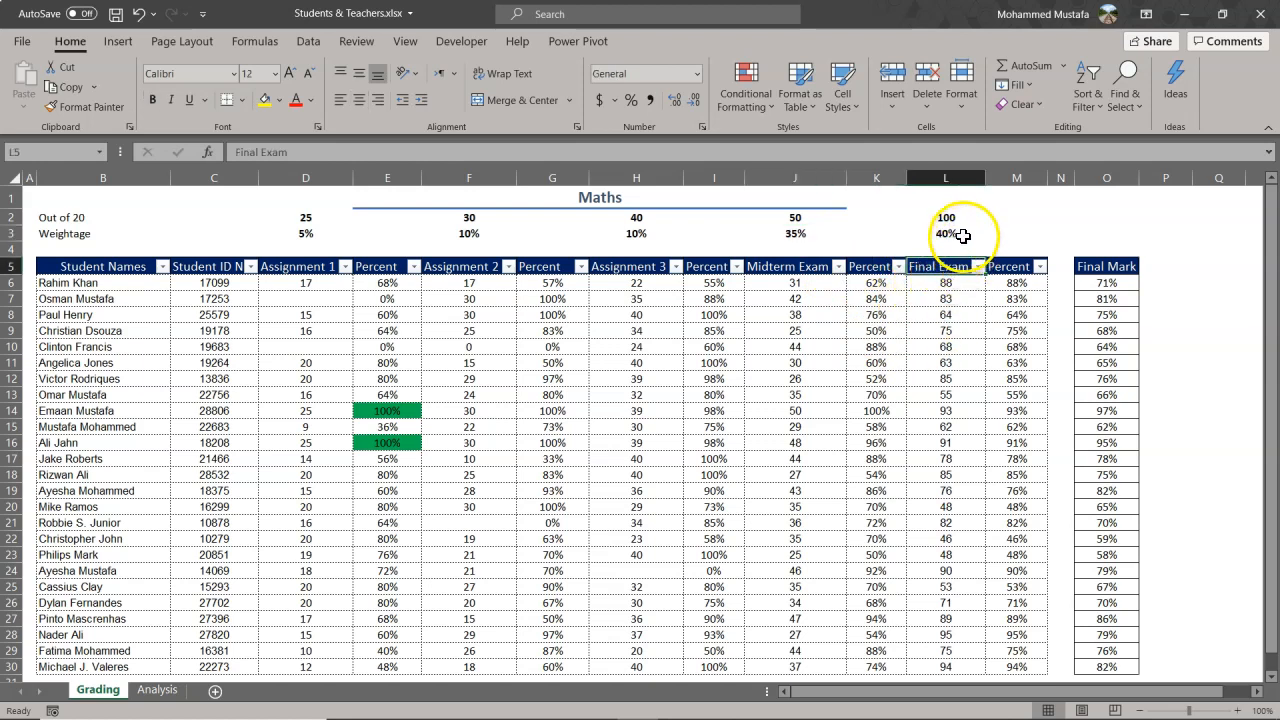
pyautogui.click(957, 233)
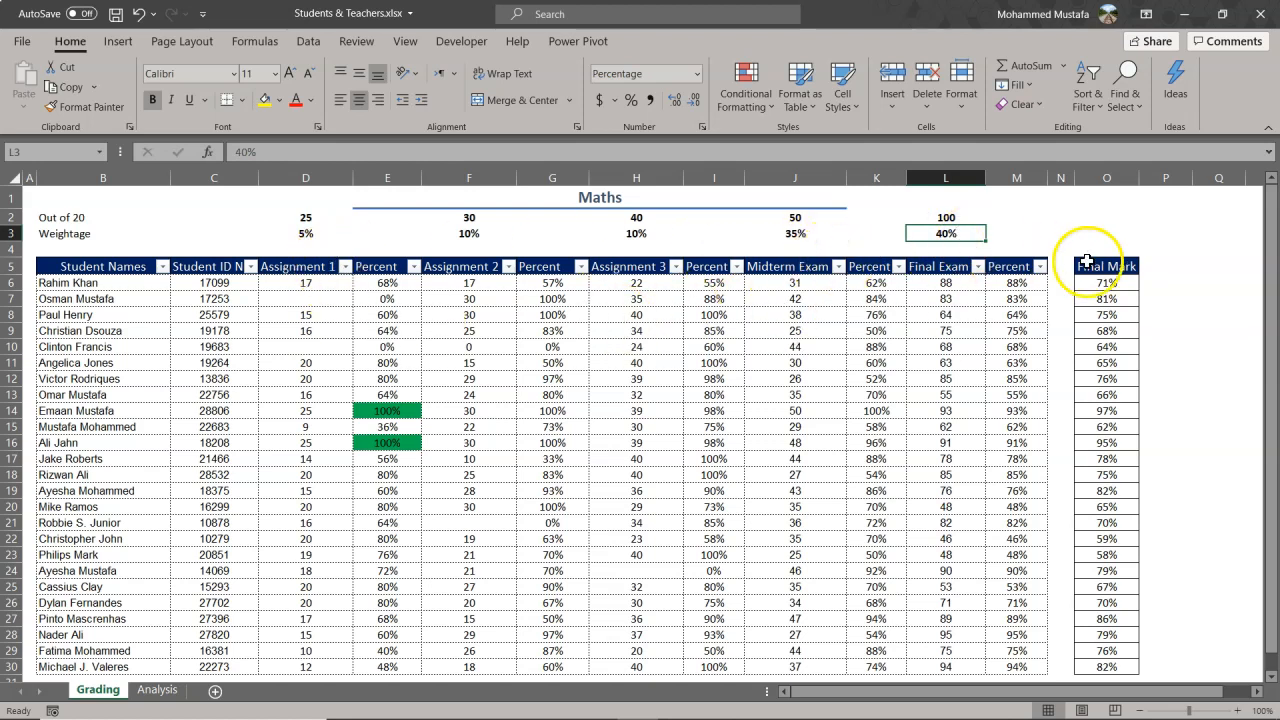
pyautogui.doubleClick(1119, 285)
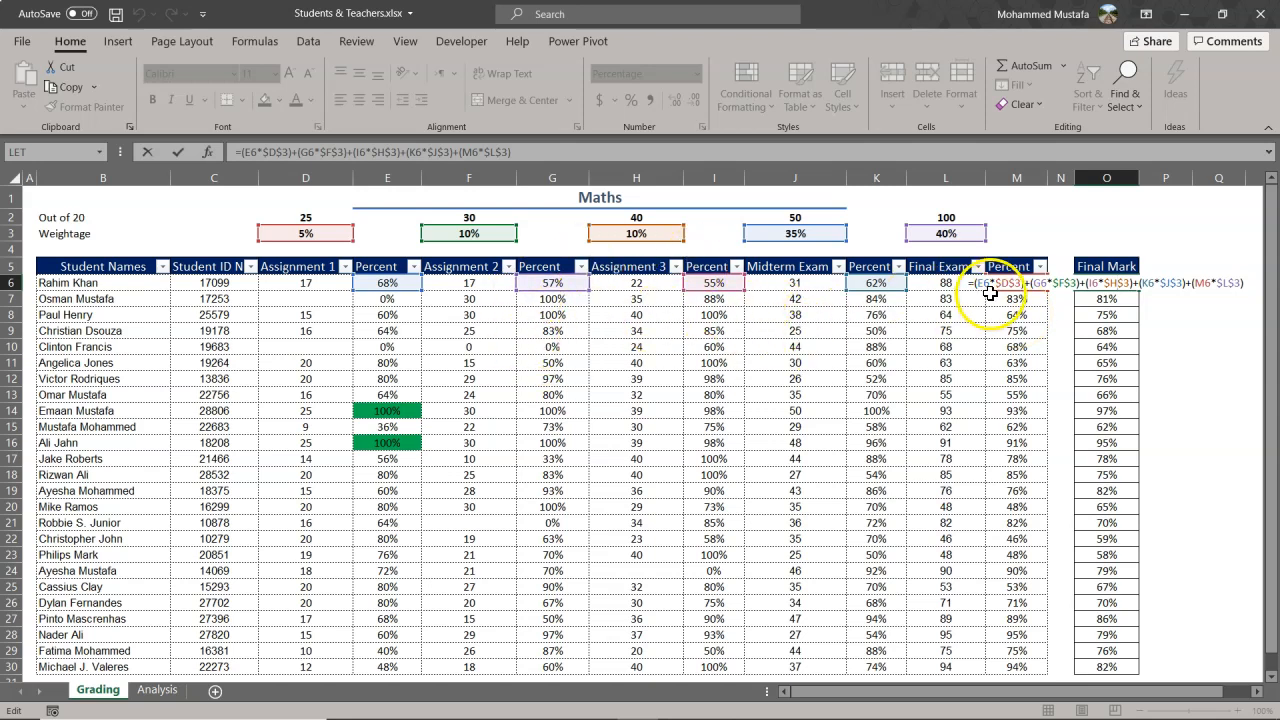
pyautogui.press('Escape')
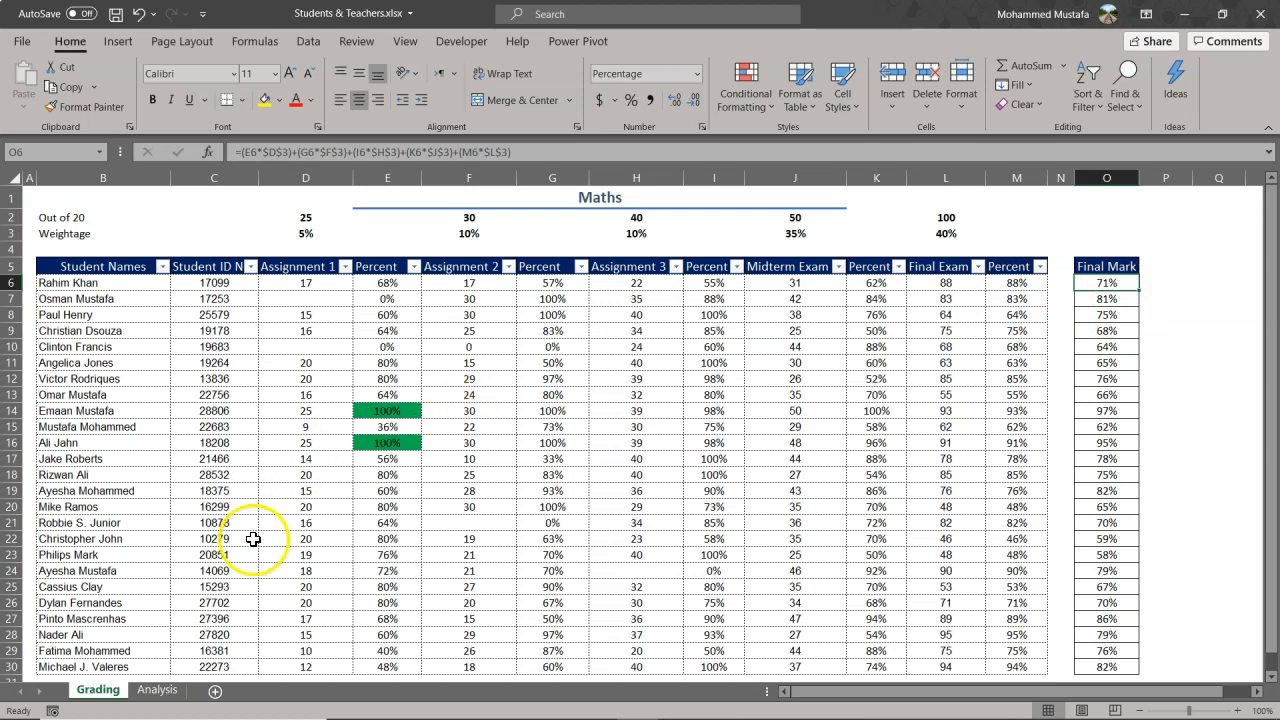
# Switch to the Analysis sheet, look over its student list and select the >=70% cell for Assignment 1 (D3).
pyautogui.click(157, 690)
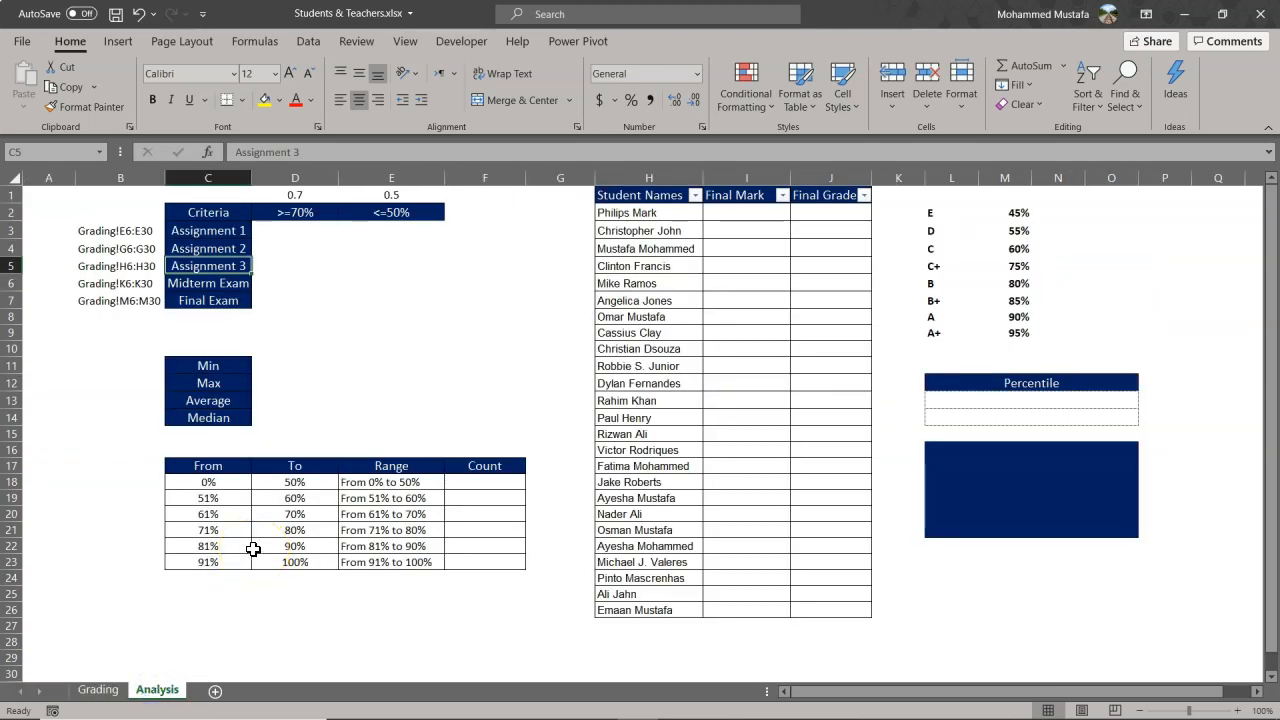
pyautogui.moveTo(620, 248); pyautogui.dragTo(630, 434)
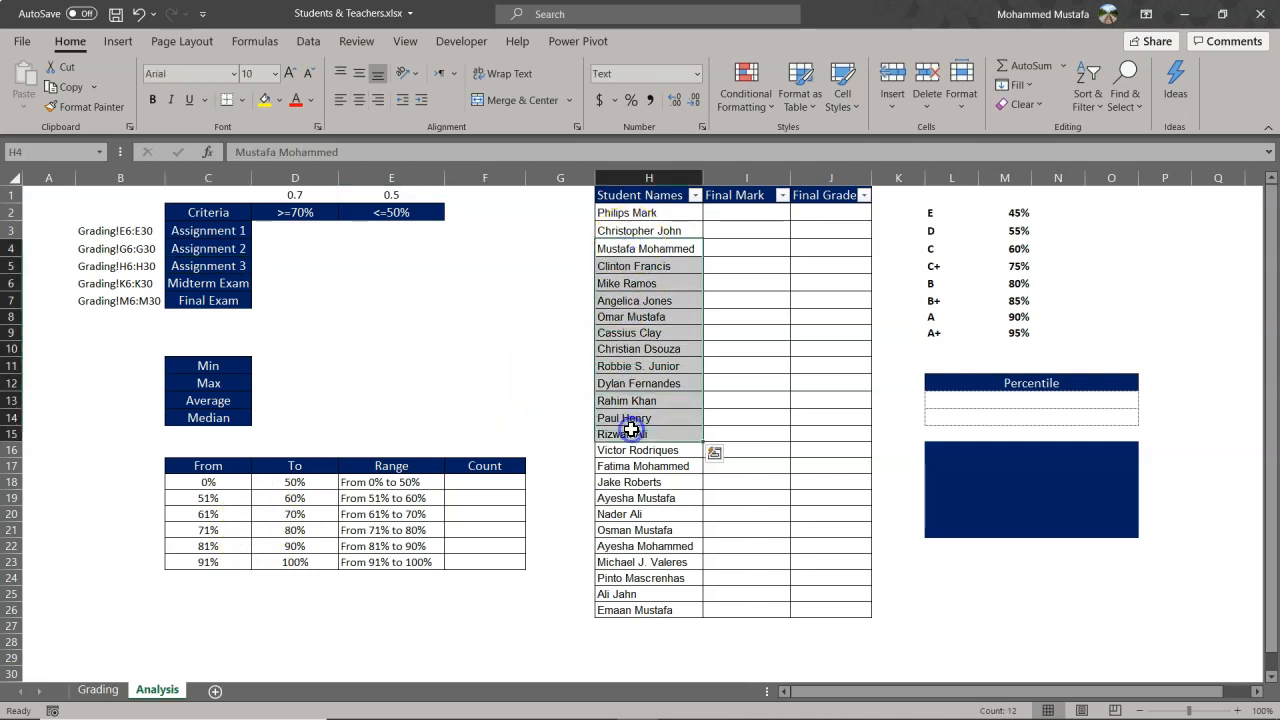
pyautogui.click(281, 229)
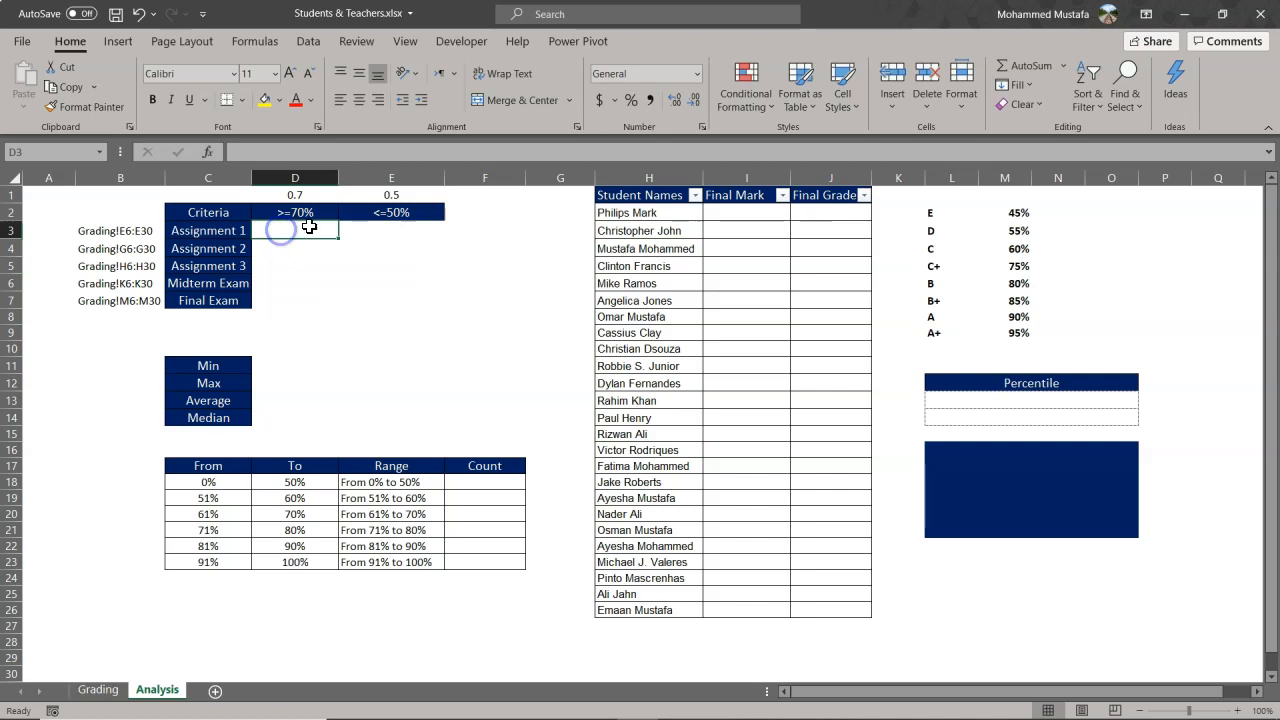
pyautogui.click(306, 224)
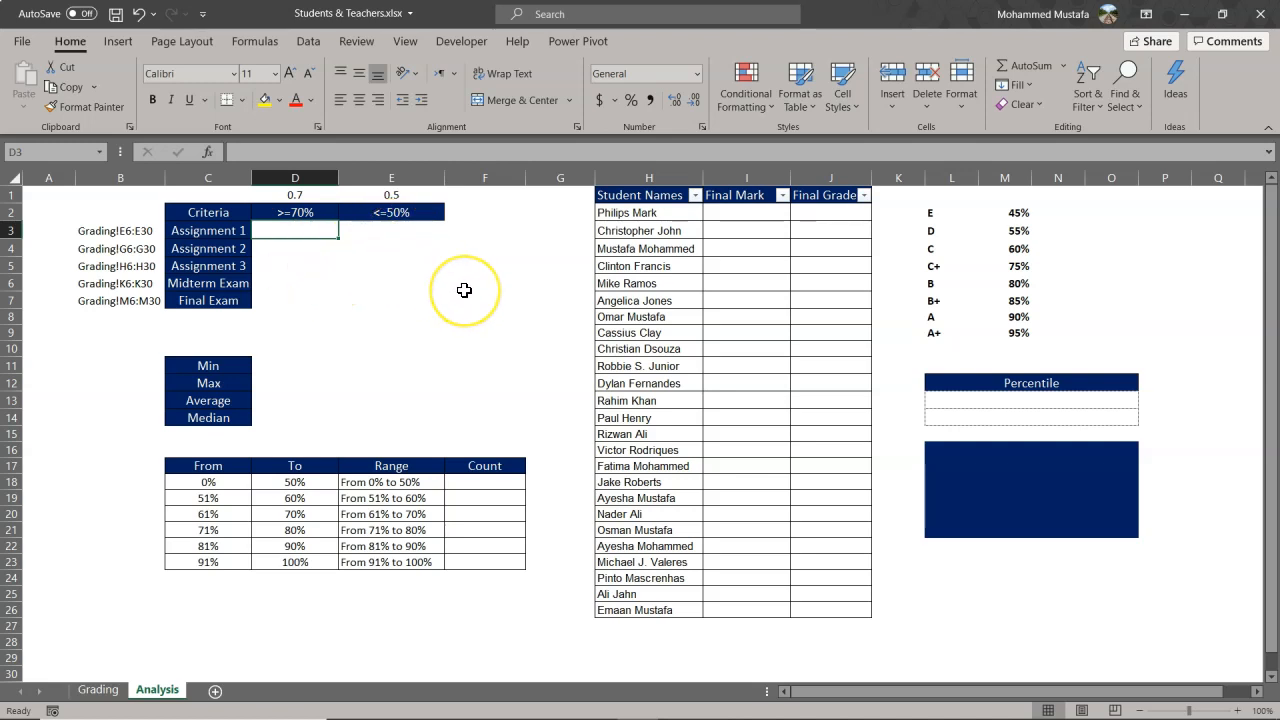
# Start a COUNTIF formula in D3 with the Assignment 1 percentages Grading!E6:E30 as its range.
pyautogui.write('=')
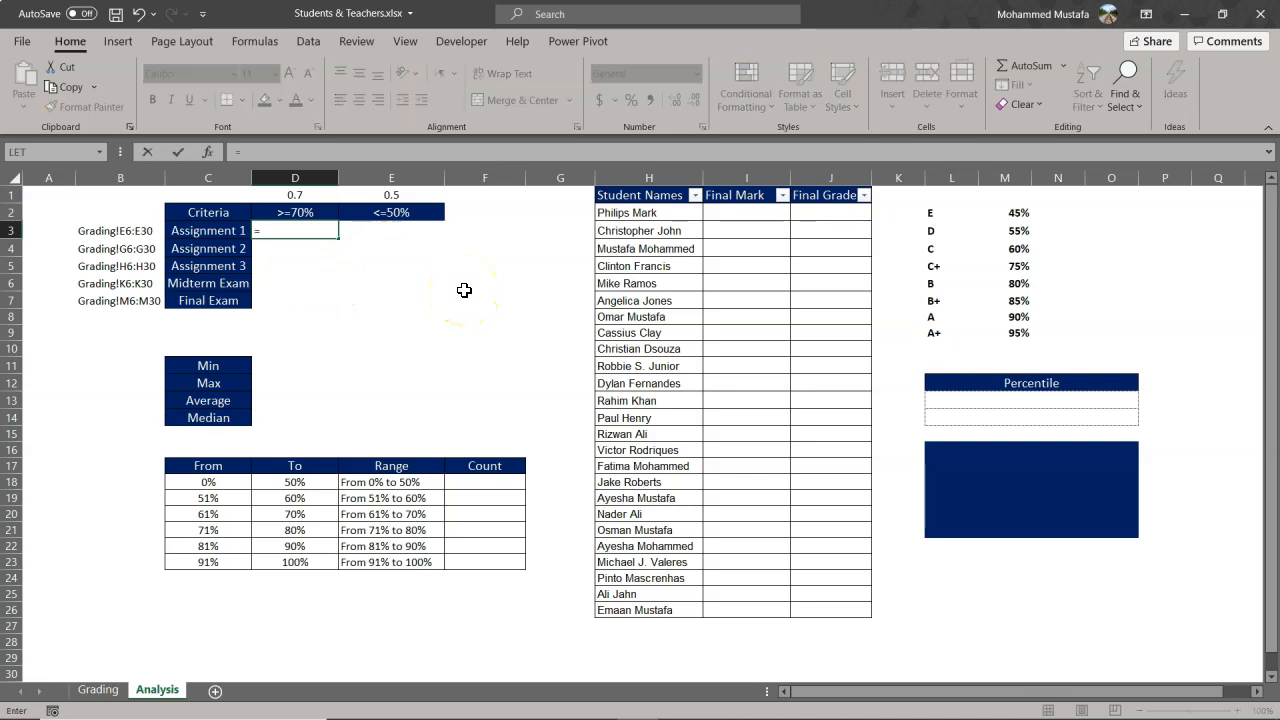
pyautogui.write('countif')
pyautogui.press('Tab')
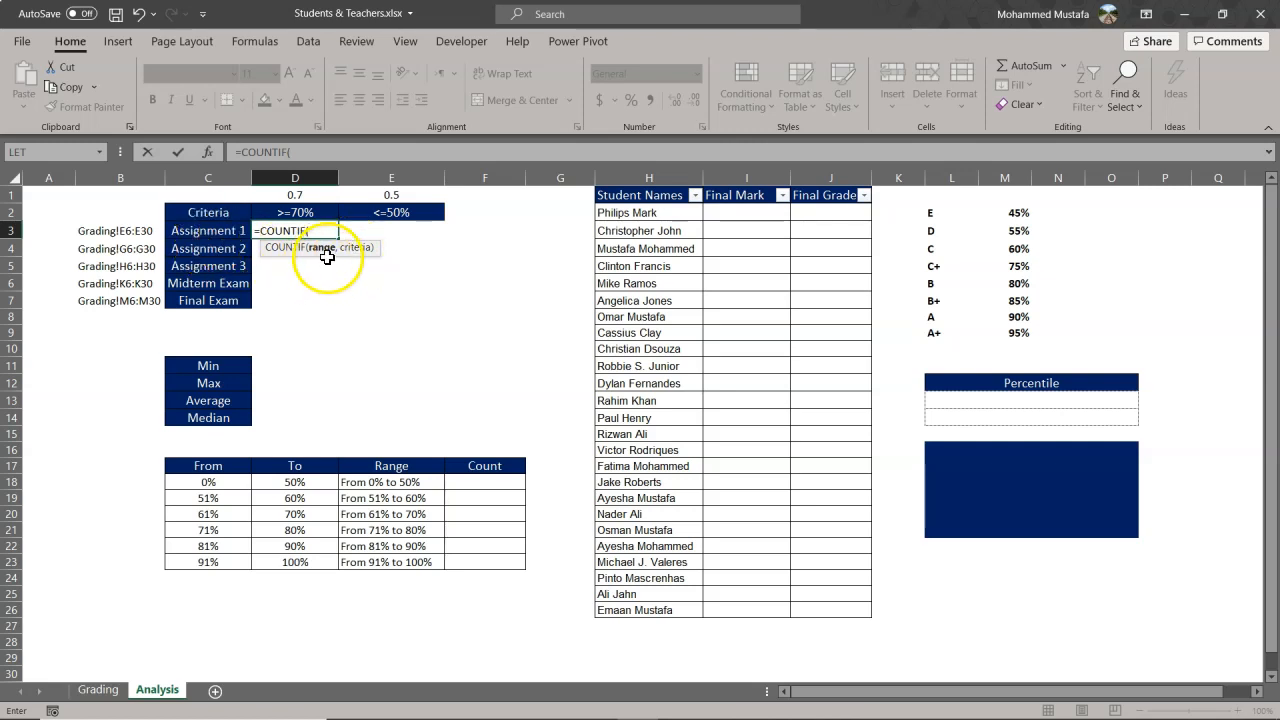
pyautogui.click(100, 690)
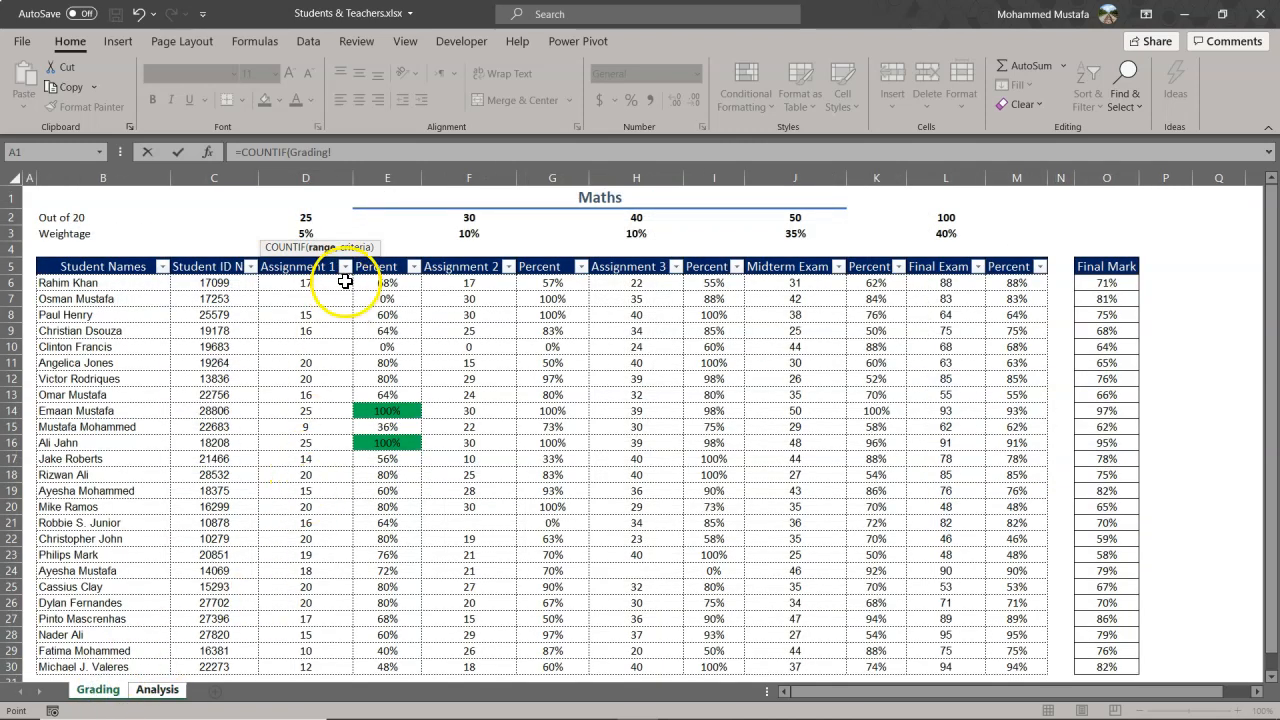
pyautogui.moveTo(376, 283); pyautogui.dragTo(391, 668)
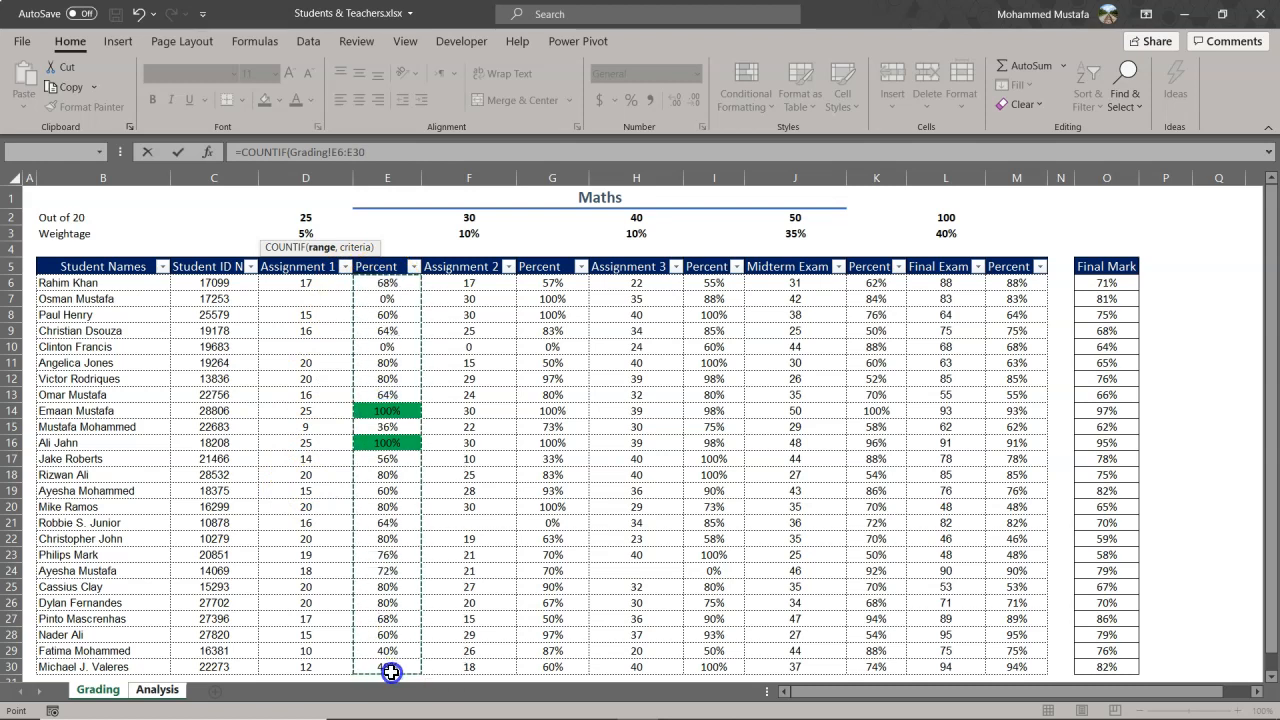
pyautogui.write(',')
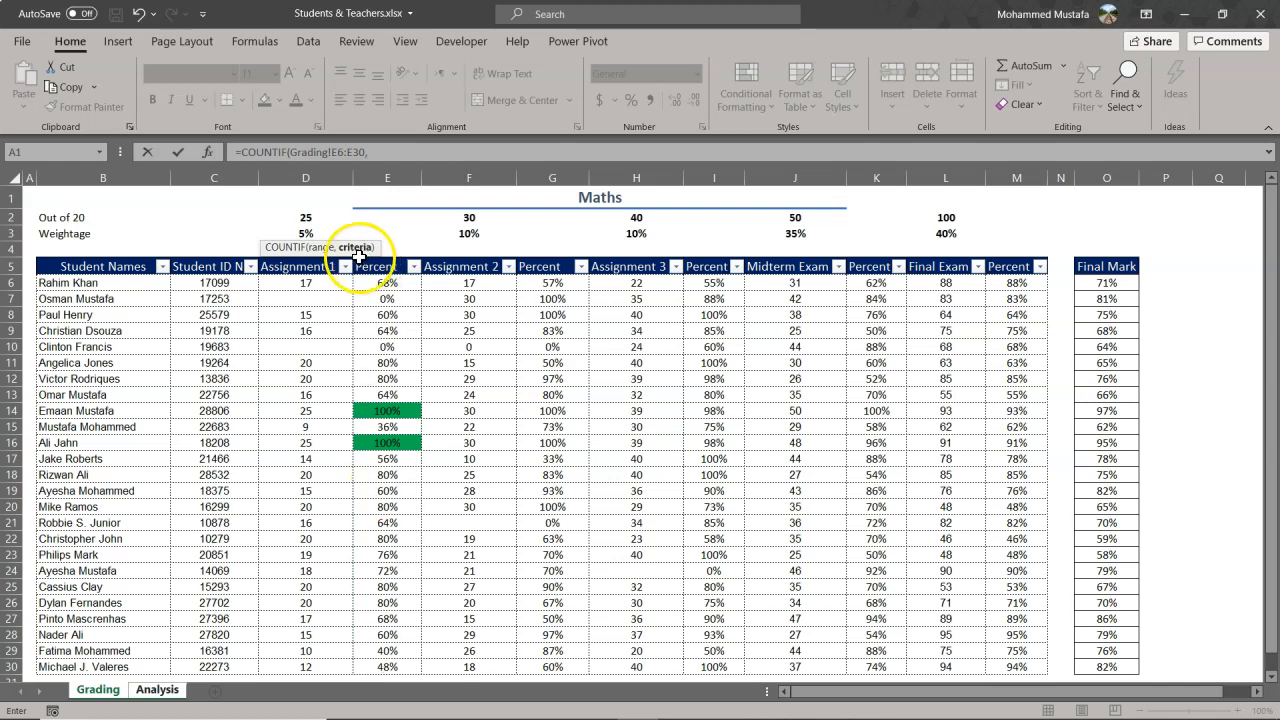
# Complete the COUNTIF formula in D3 with the criteria ">="&Analysis!D1.
pyautogui.click(157, 690)
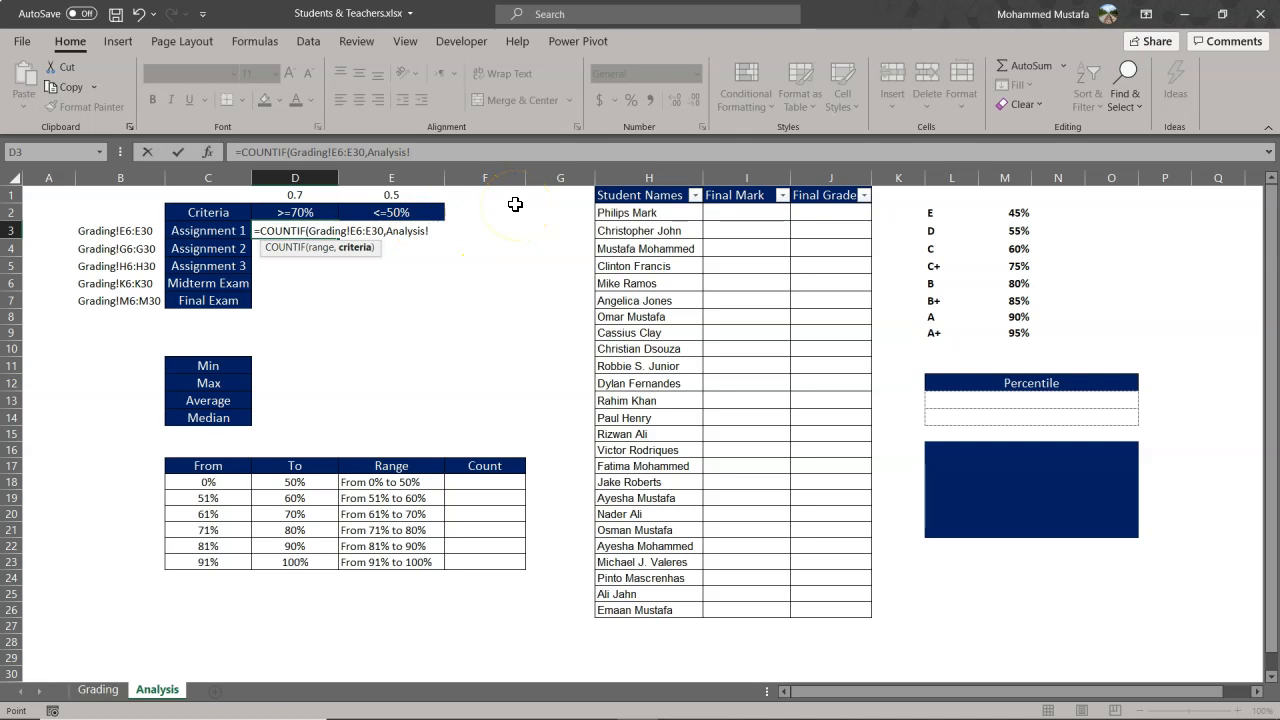
pyautogui.press('BackSpace')
pyautogui.press('BackSpace')
pyautogui.press('BackSpace')
pyautogui.click(300, 196)
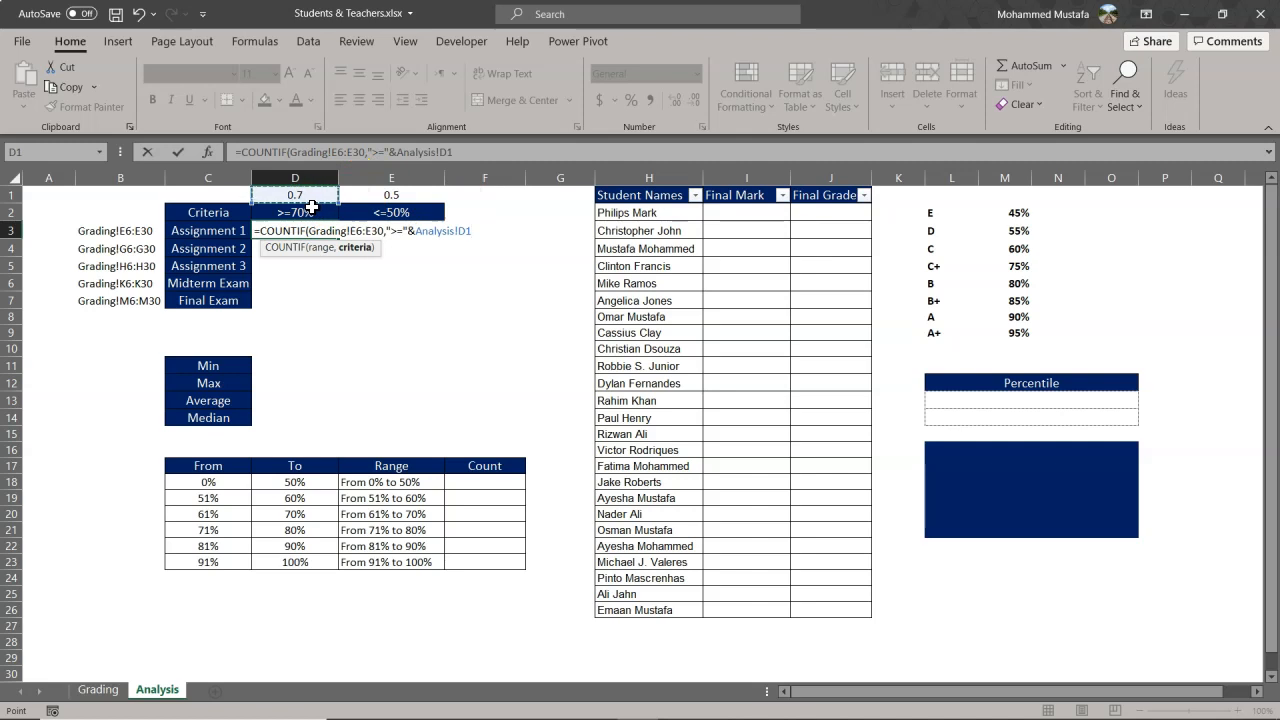
pyautogui.write(')')
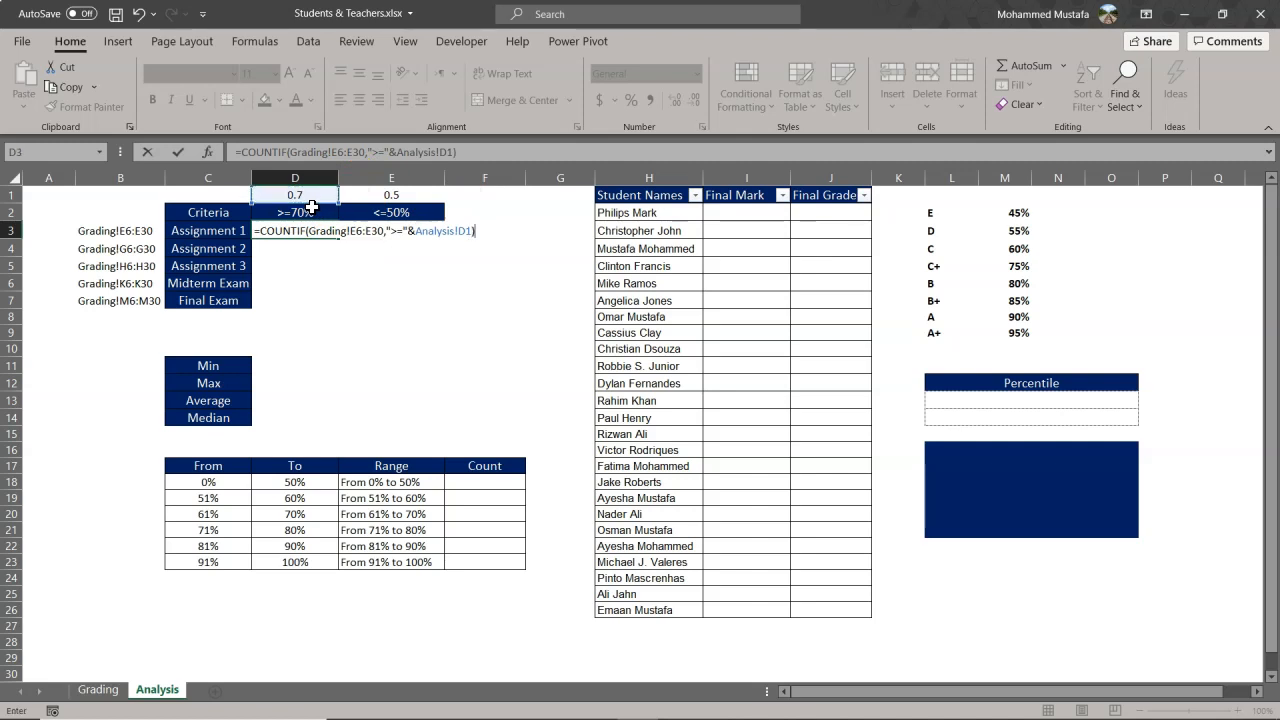
pyautogui.press('Return')
# Clear the COUNTIF formula from D3.
pyautogui.click(309, 230)
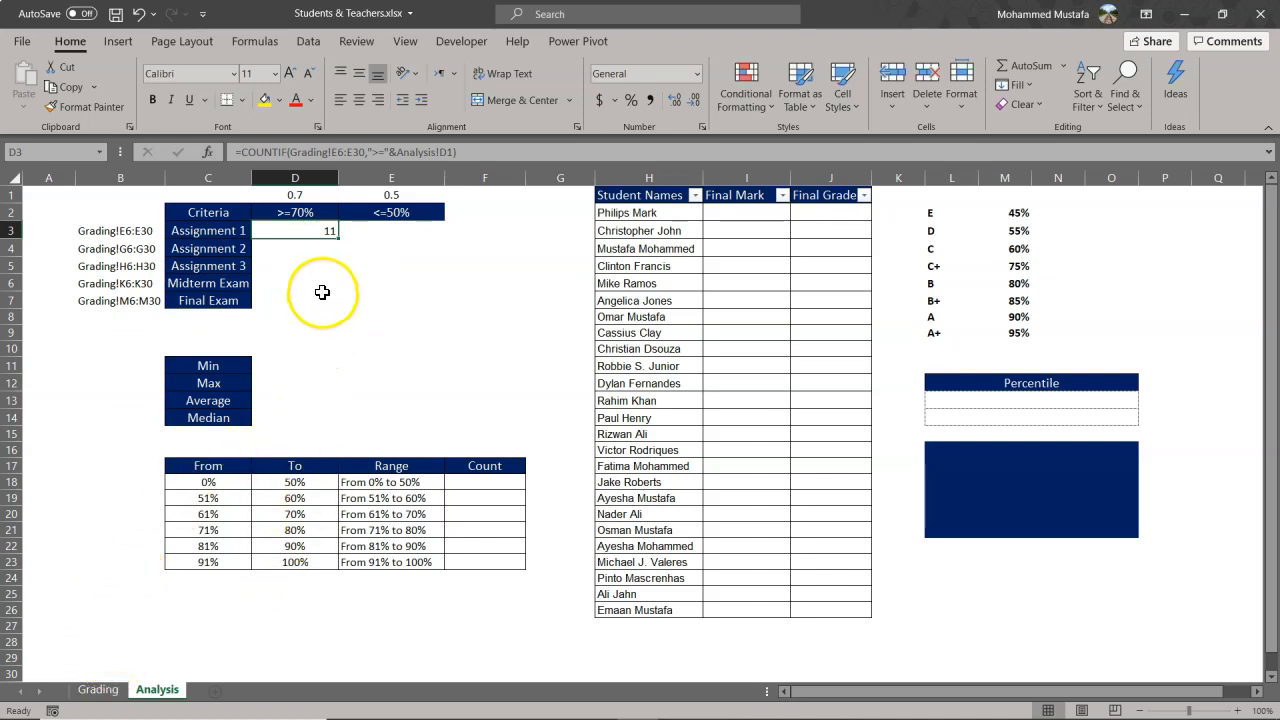
pyautogui.press('Delete')
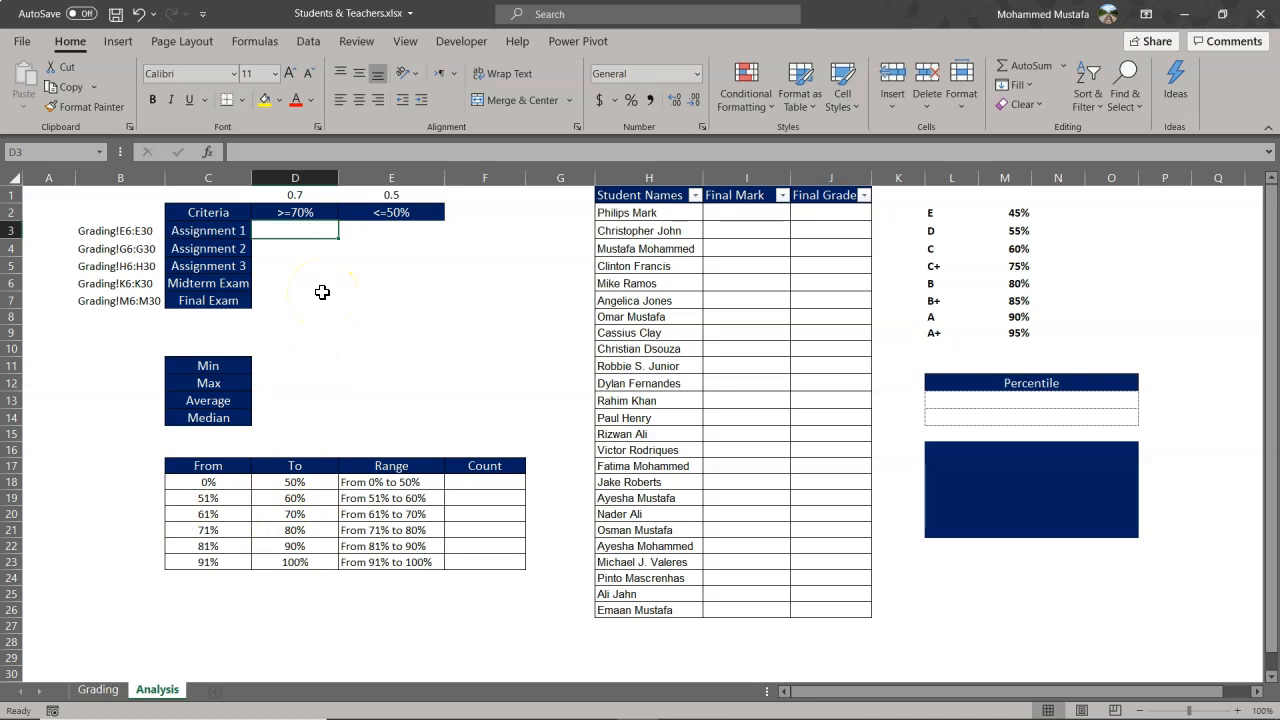
# Examine the Grading range references listed as text in column B beside the assignments and exams.
pyautogui.click(137, 233)
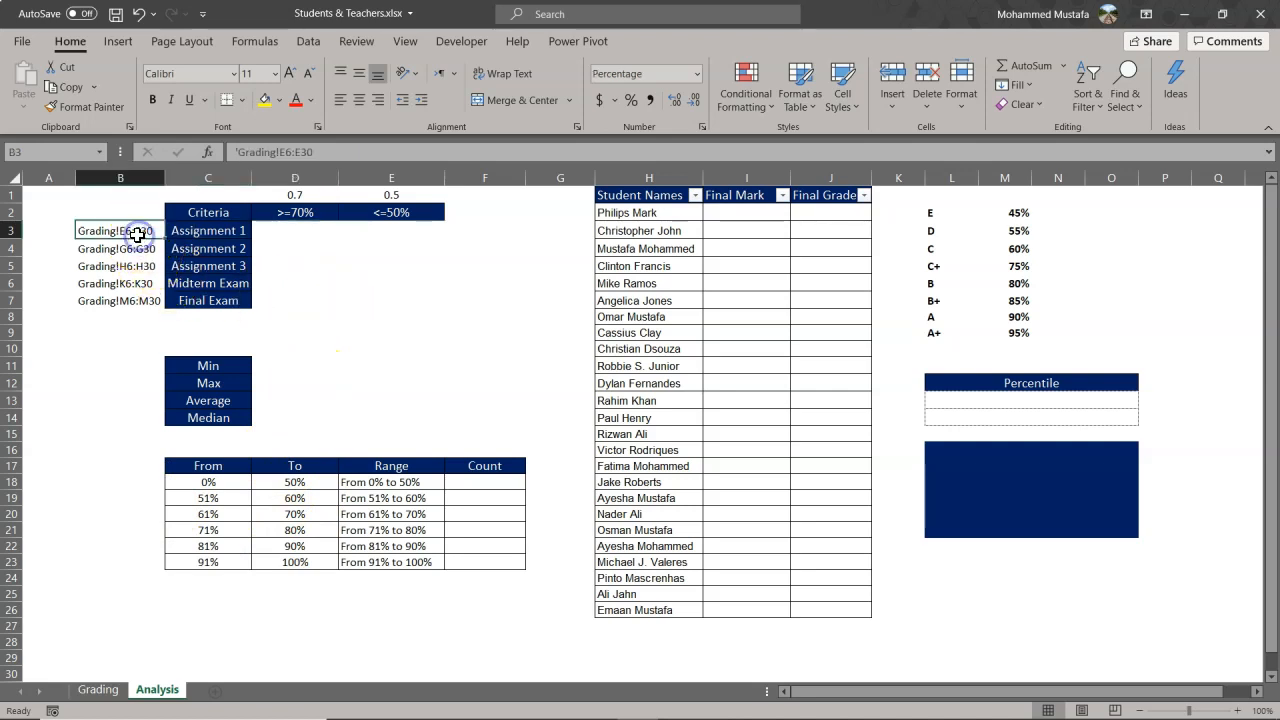
pyautogui.click(130, 249)
pyautogui.click(129, 266)
pyautogui.click(127, 283)
pyautogui.click(120, 314)
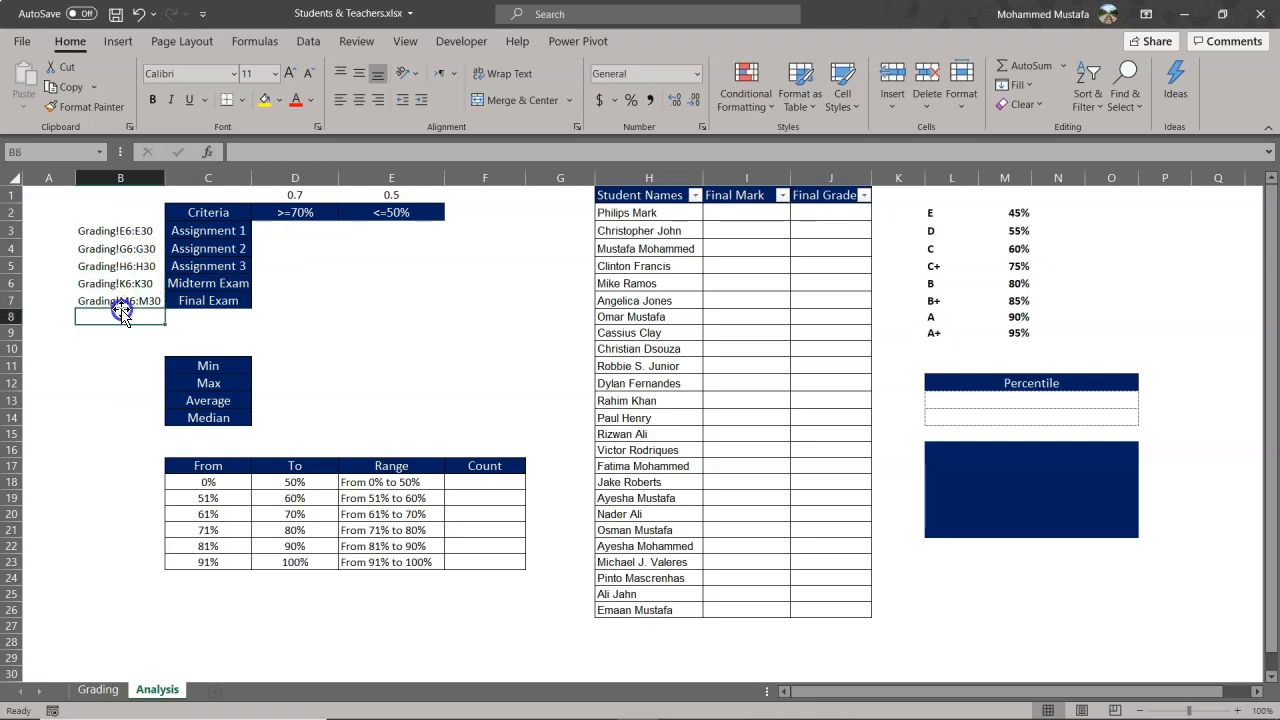
pyautogui.click(105, 231)
pyautogui.click(107, 236)
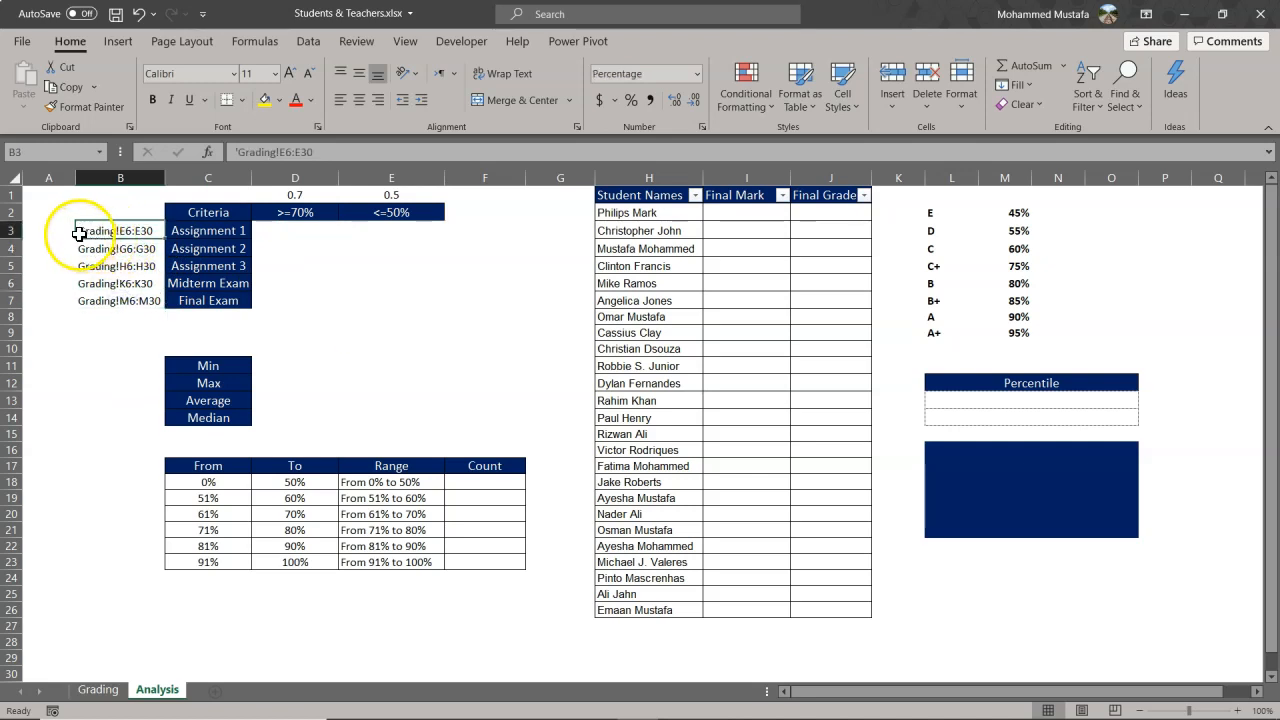
pyautogui.click(132, 240)
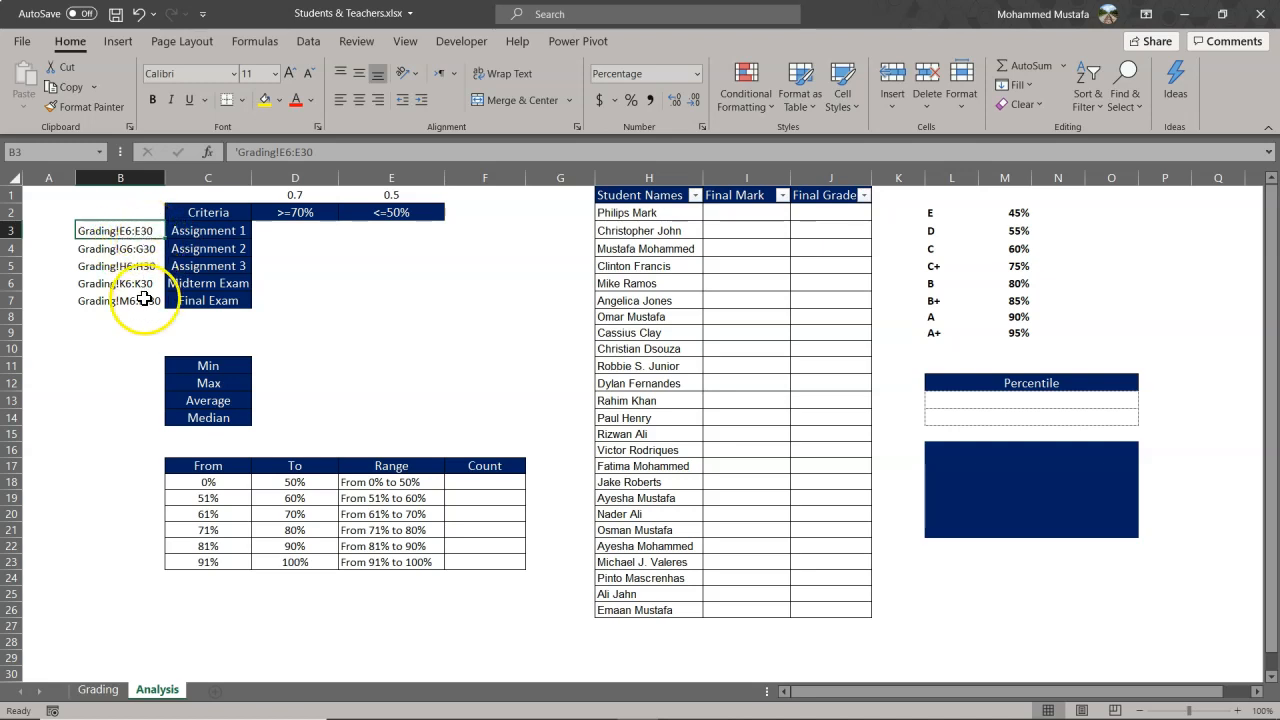
# Start a COUNTIF formula in D3 for Assignment 1 with INDIRECT(B3) as its range argument.
pyautogui.click(273, 232)
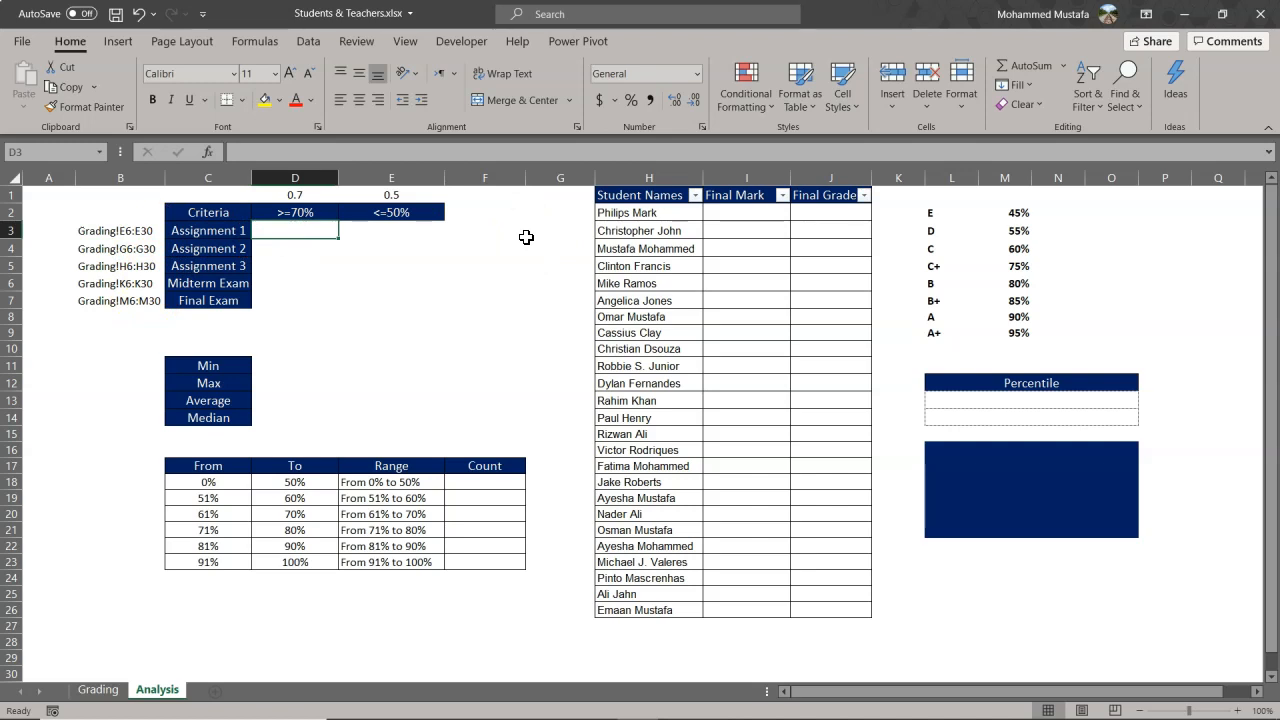
pyautogui.write('=COUNTIF(')
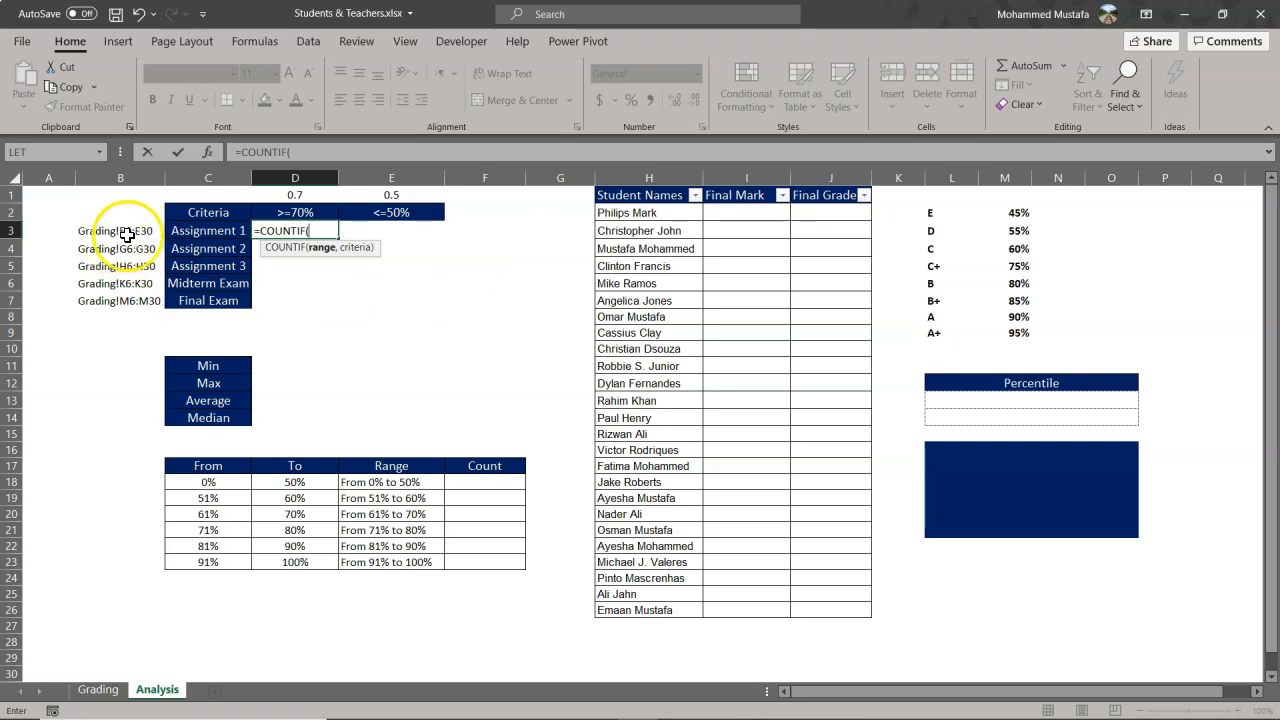
pyautogui.write('indi')
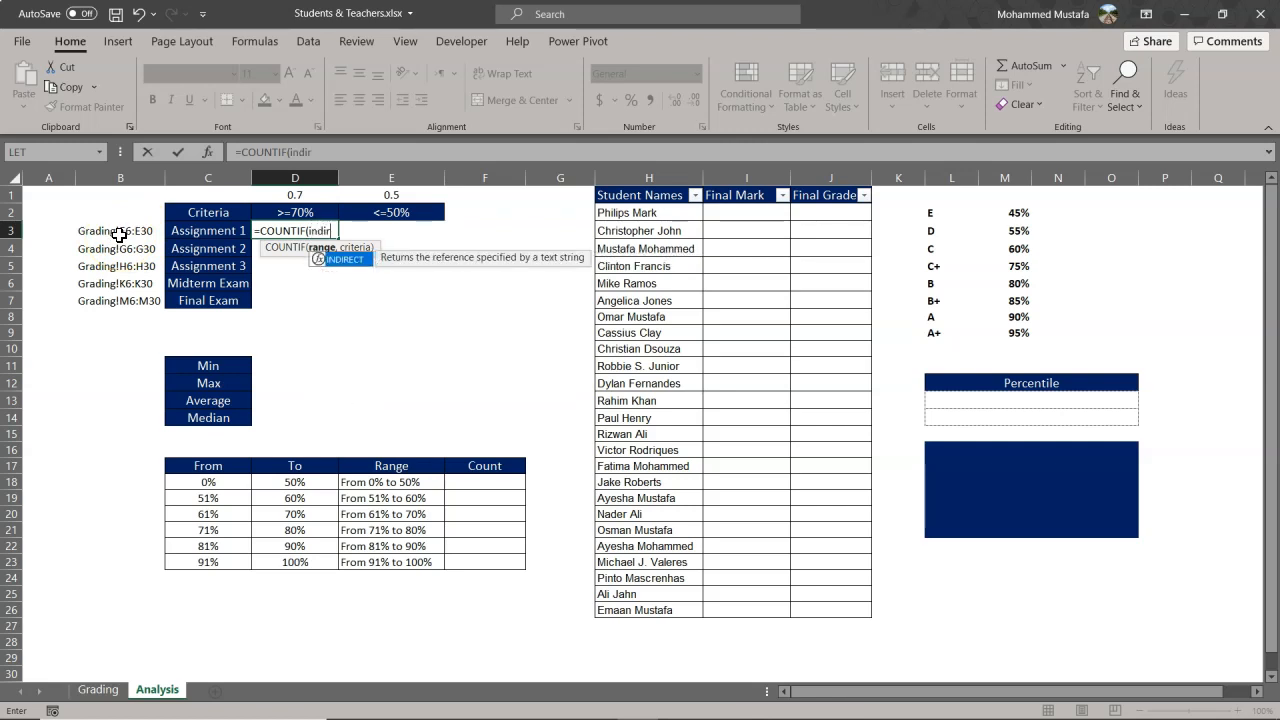
pyautogui.write('r')
pyautogui.press('Tab')
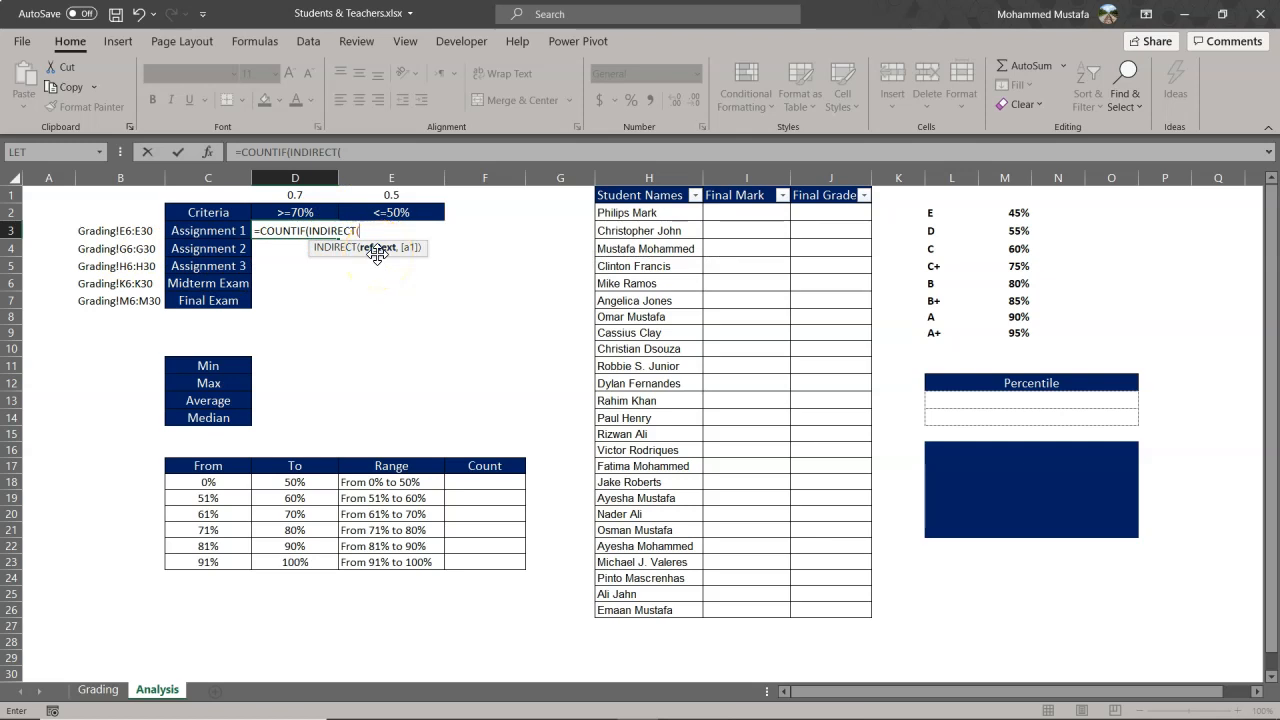
pyautogui.click(101, 233)
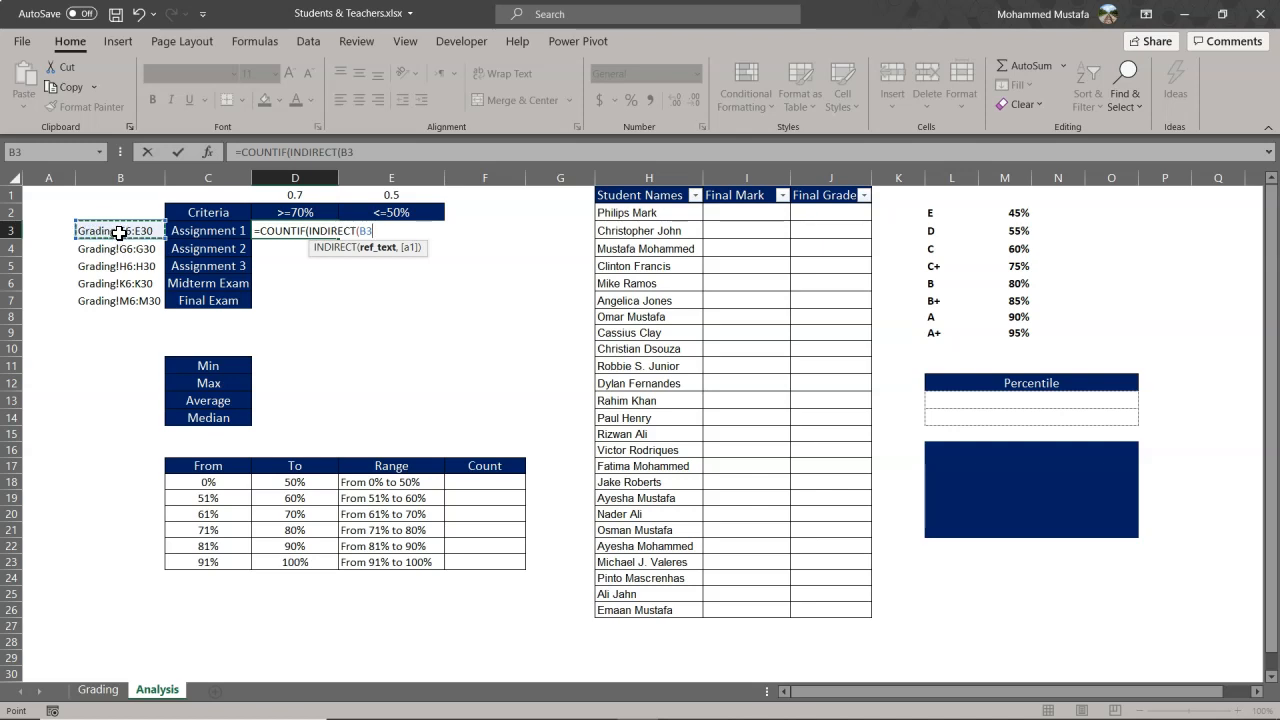
pyautogui.write(')')
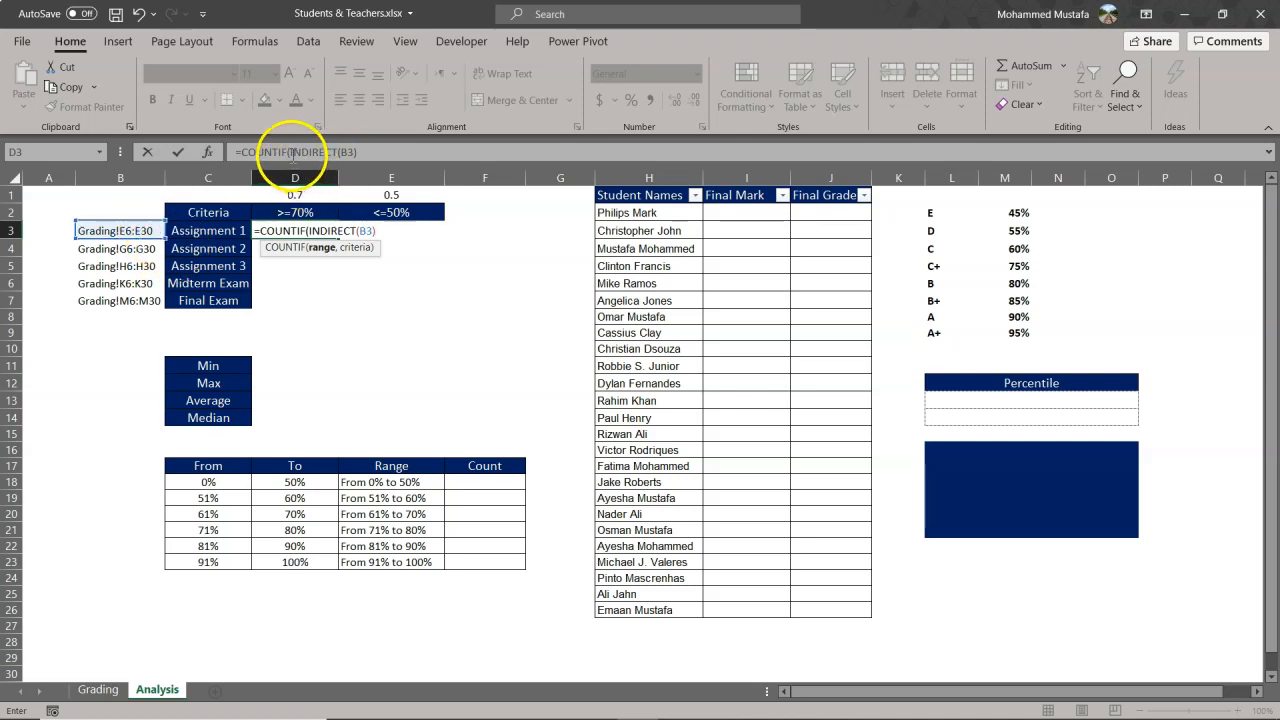
# Evaluate the INDIRECT(B3) portion of the D3 formula to inspect its values, and restore the function text.
pyautogui.moveTo(291, 152); pyautogui.dragTo(375, 156)
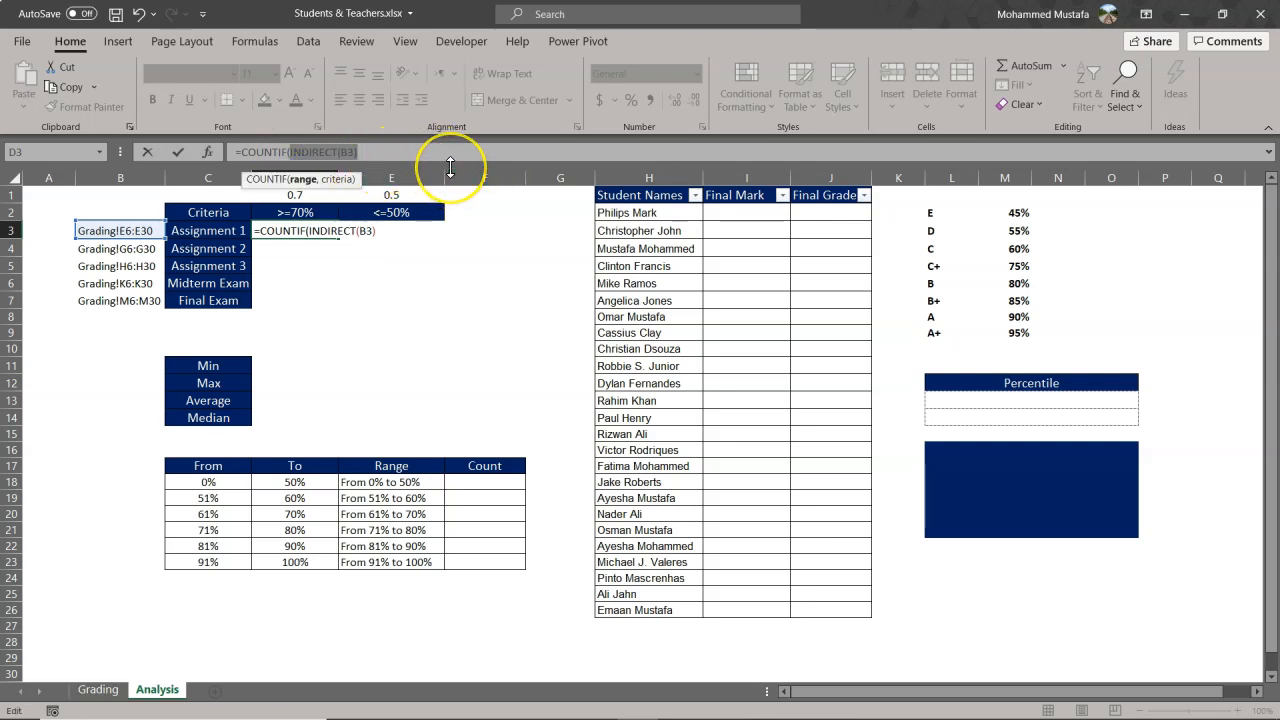
pyautogui.press('F9')
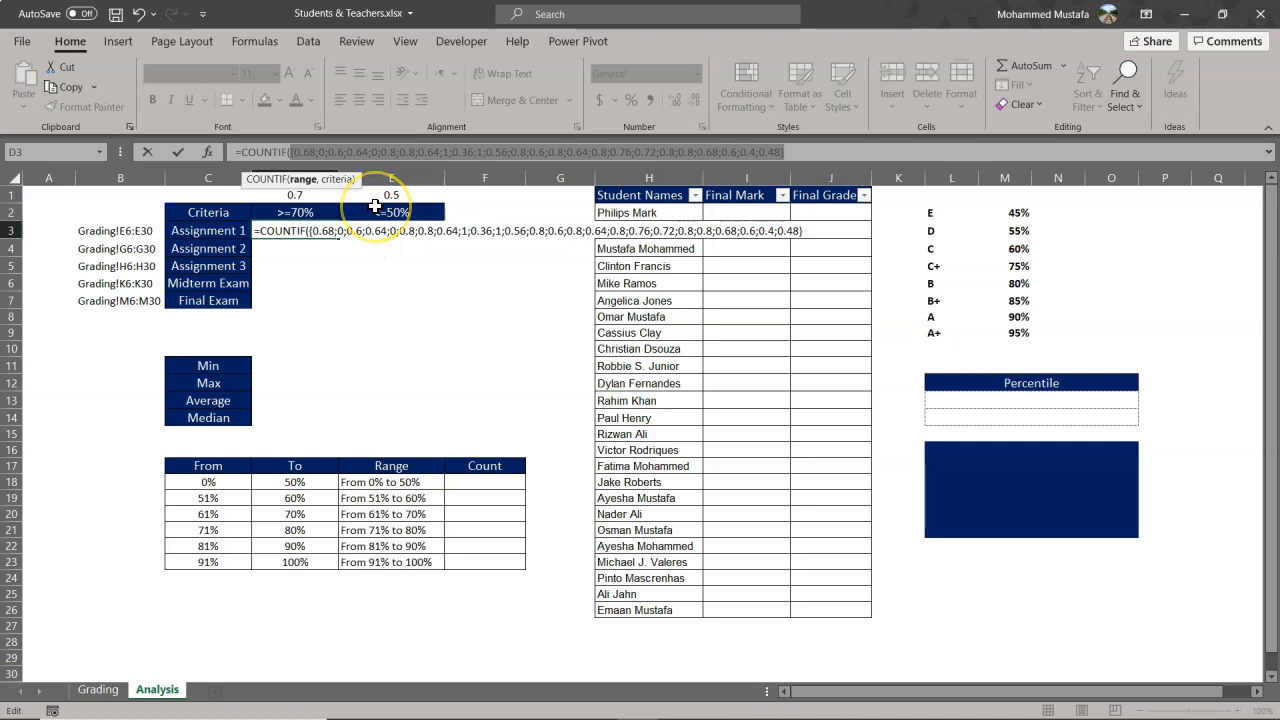
pyautogui.hotkey('ctrl', 'z')
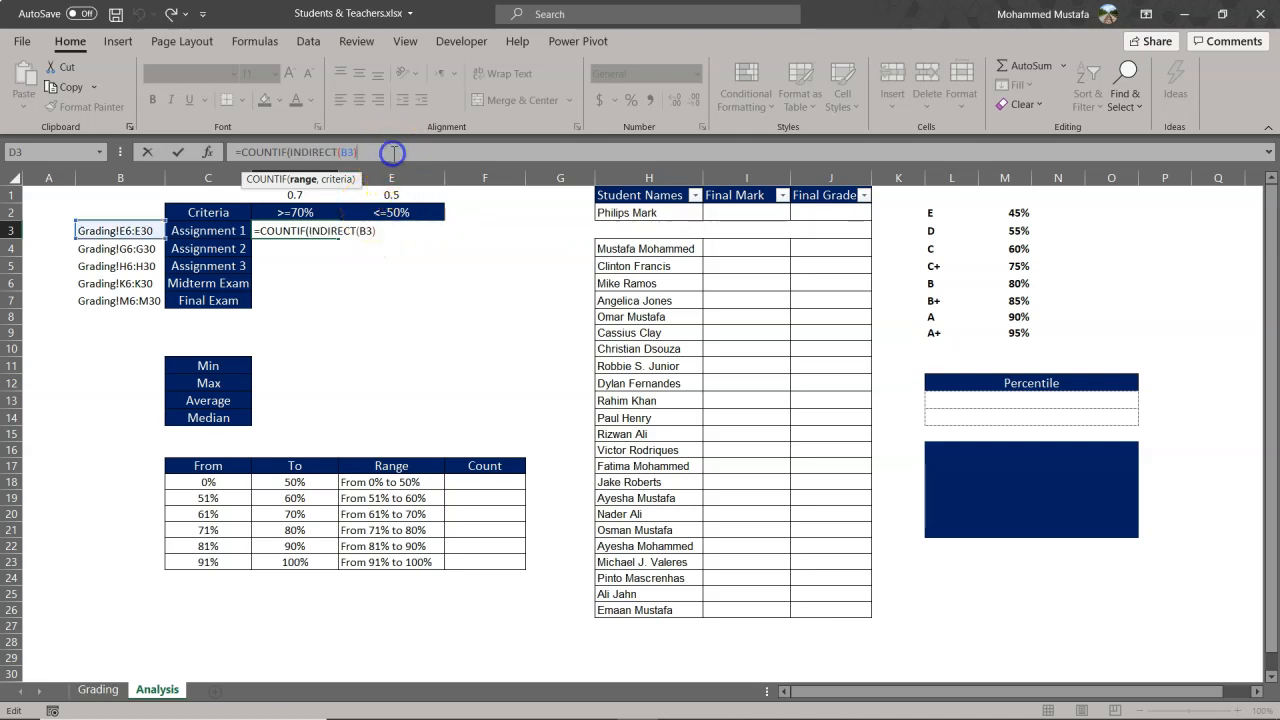
# Complete the D3 formula with the criteria ">="&$D$1 and fill it down to D7.
pyautogui.write(',')
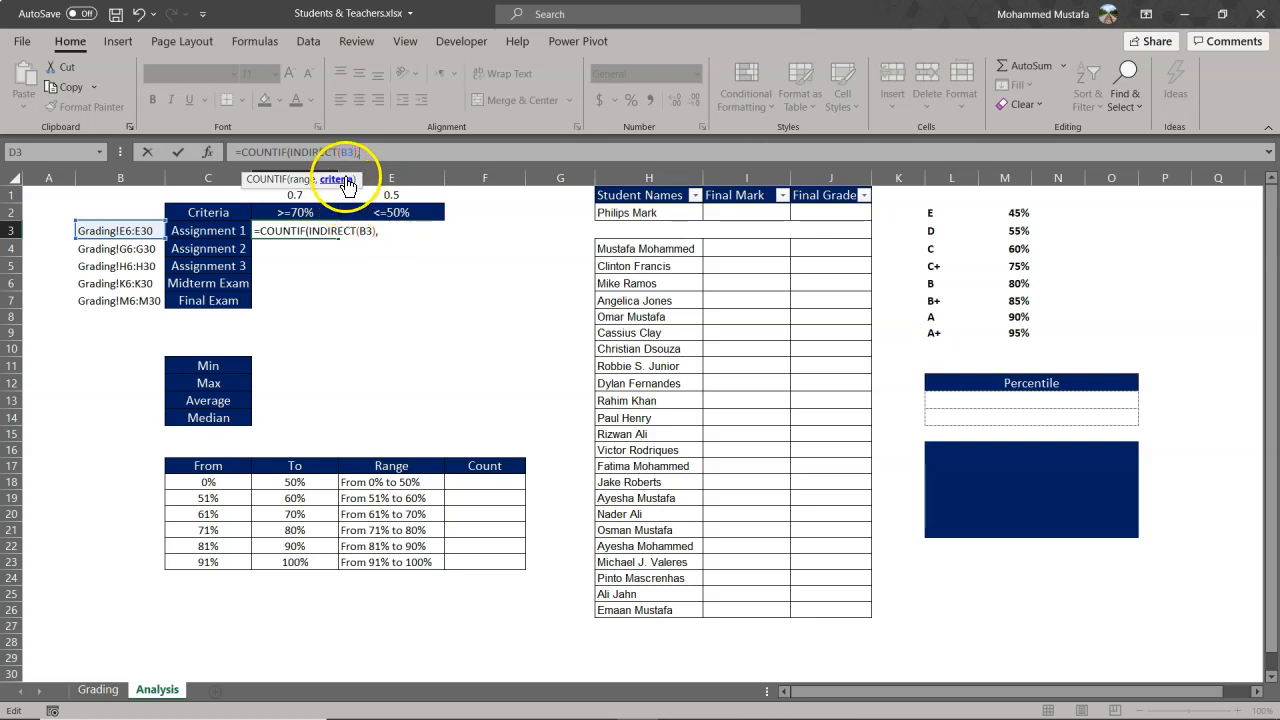
pyautogui.moveTo(354, 178); pyautogui.dragTo(460, 286)
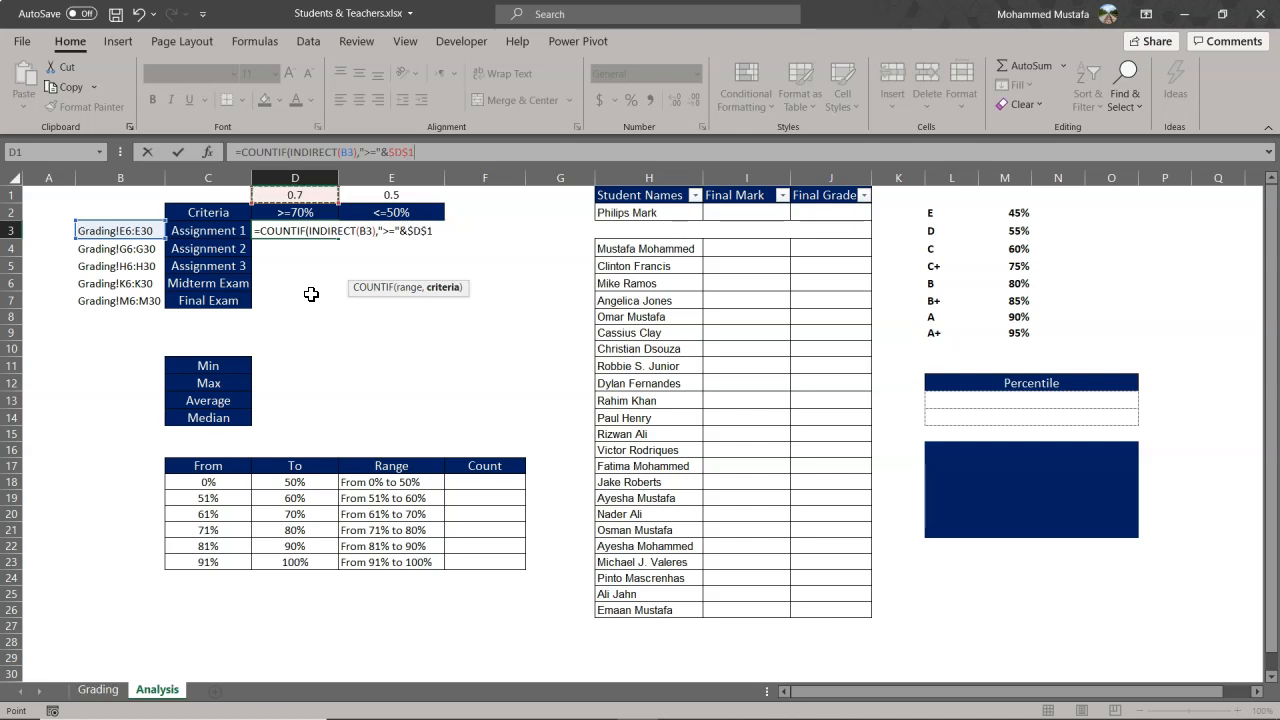
pyautogui.write(')')
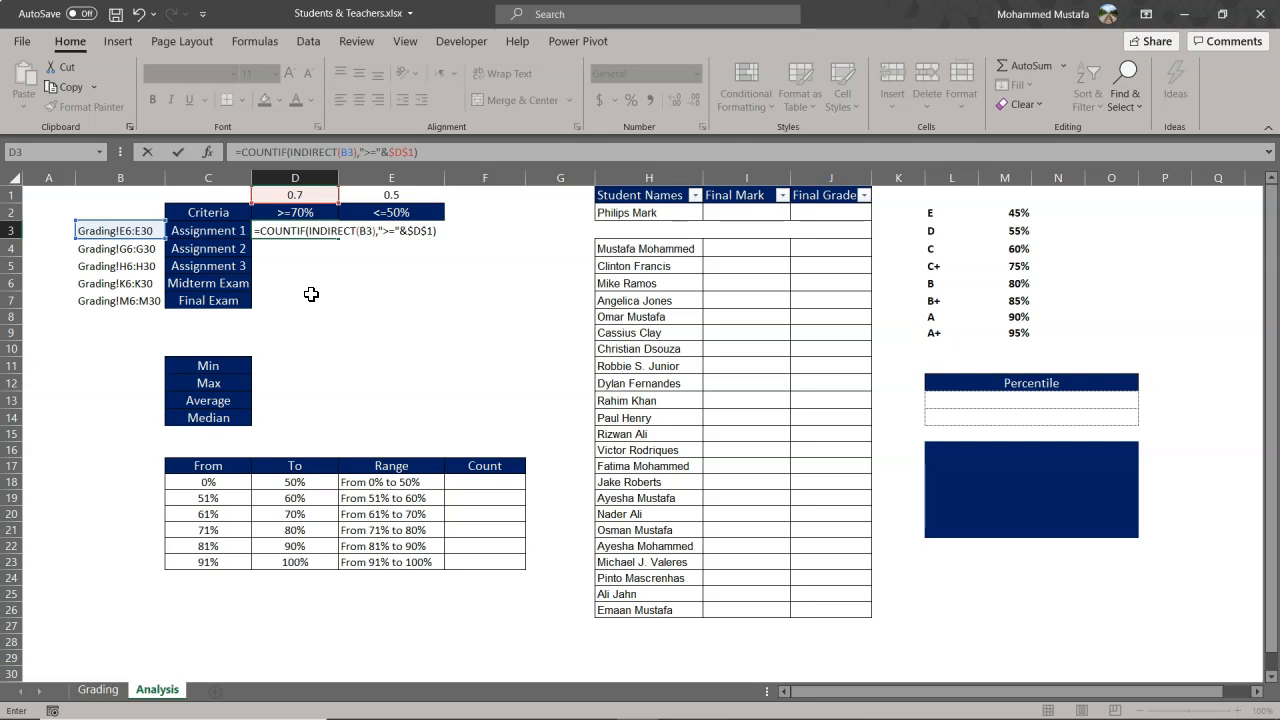
pyautogui.press('Return')
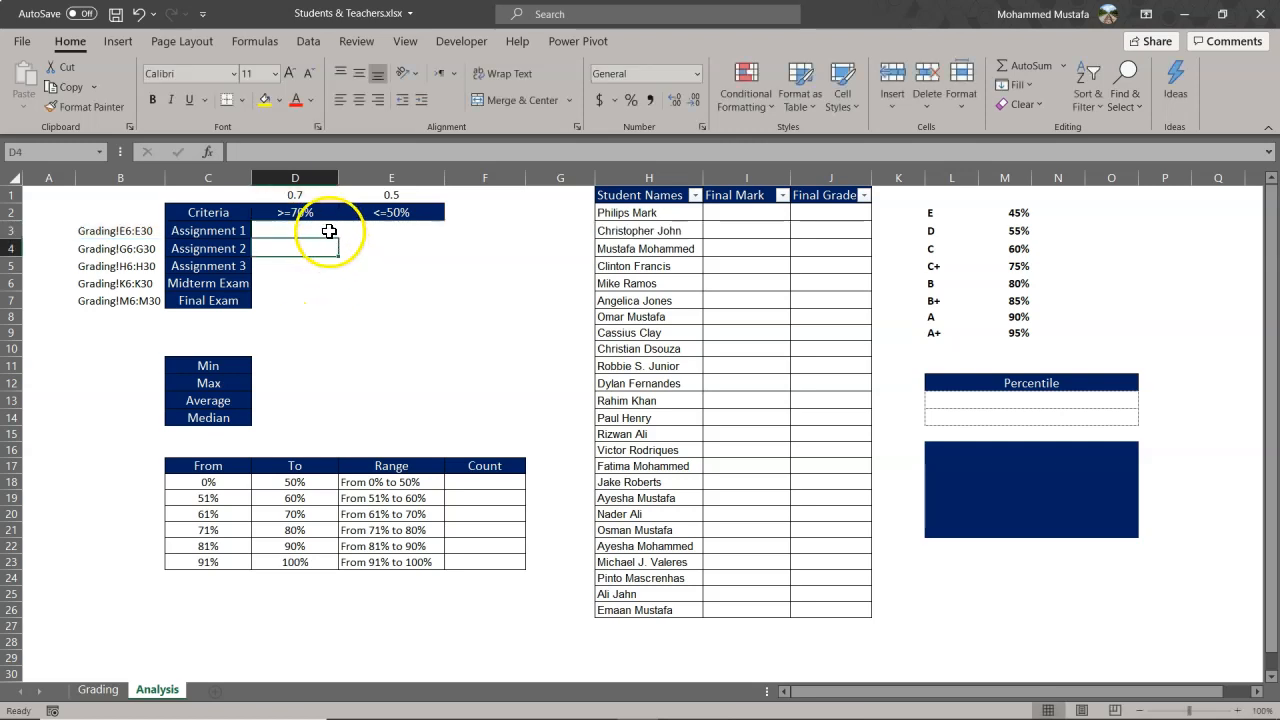
pyautogui.click(331, 230)
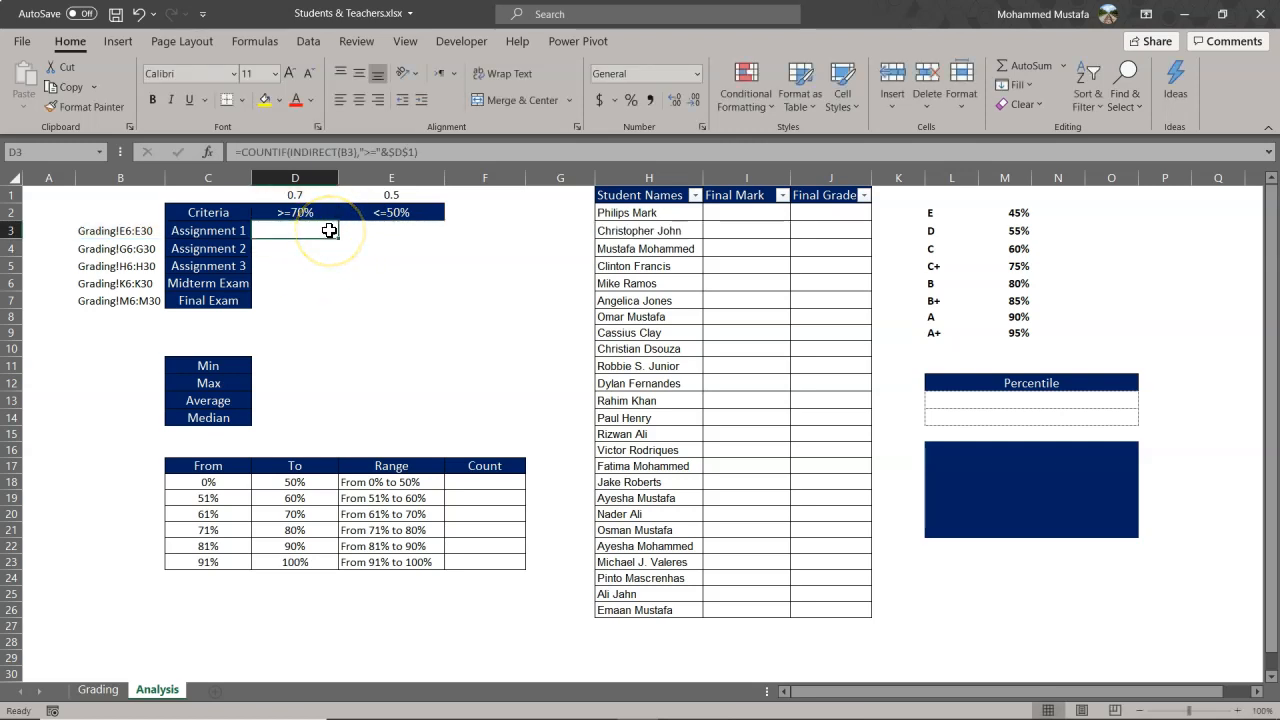
pyautogui.moveTo(339, 239); pyautogui.dragTo(340, 312)
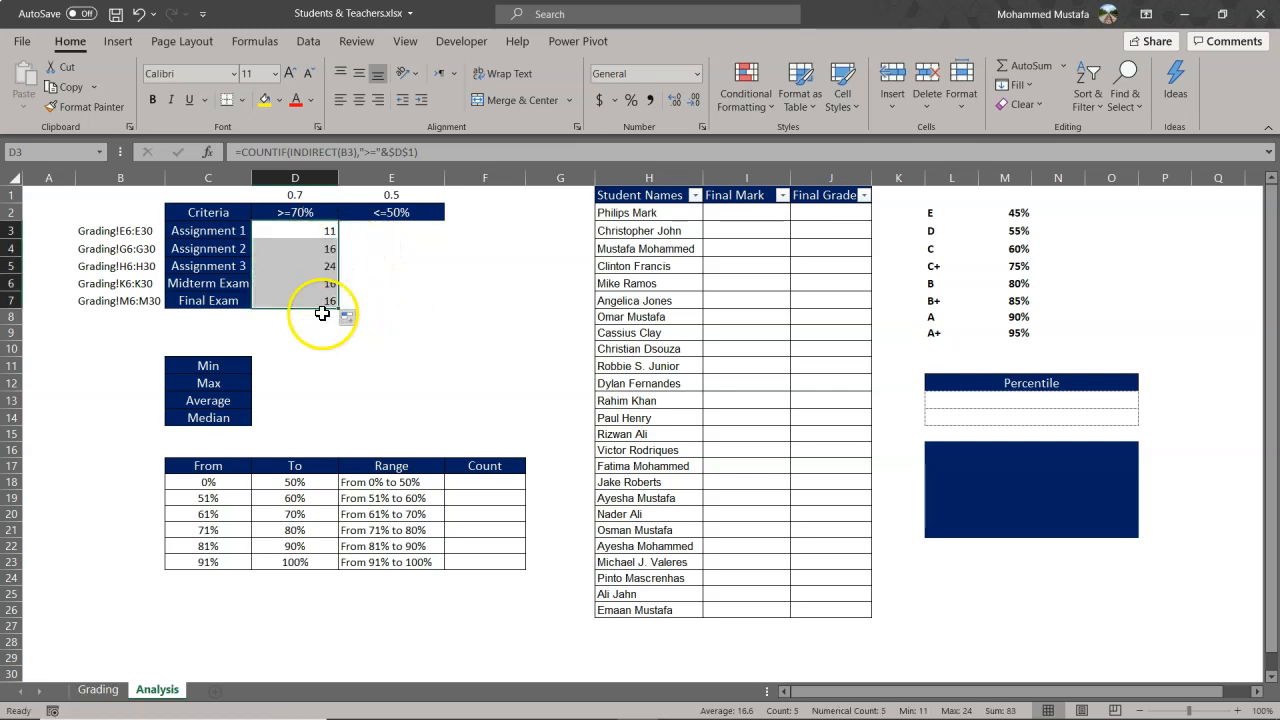
# Check the cell references in the copied COUNTIF formulas in D3:D7.
pyautogui.click(323, 299)
pyautogui.doubleClick(328, 285)
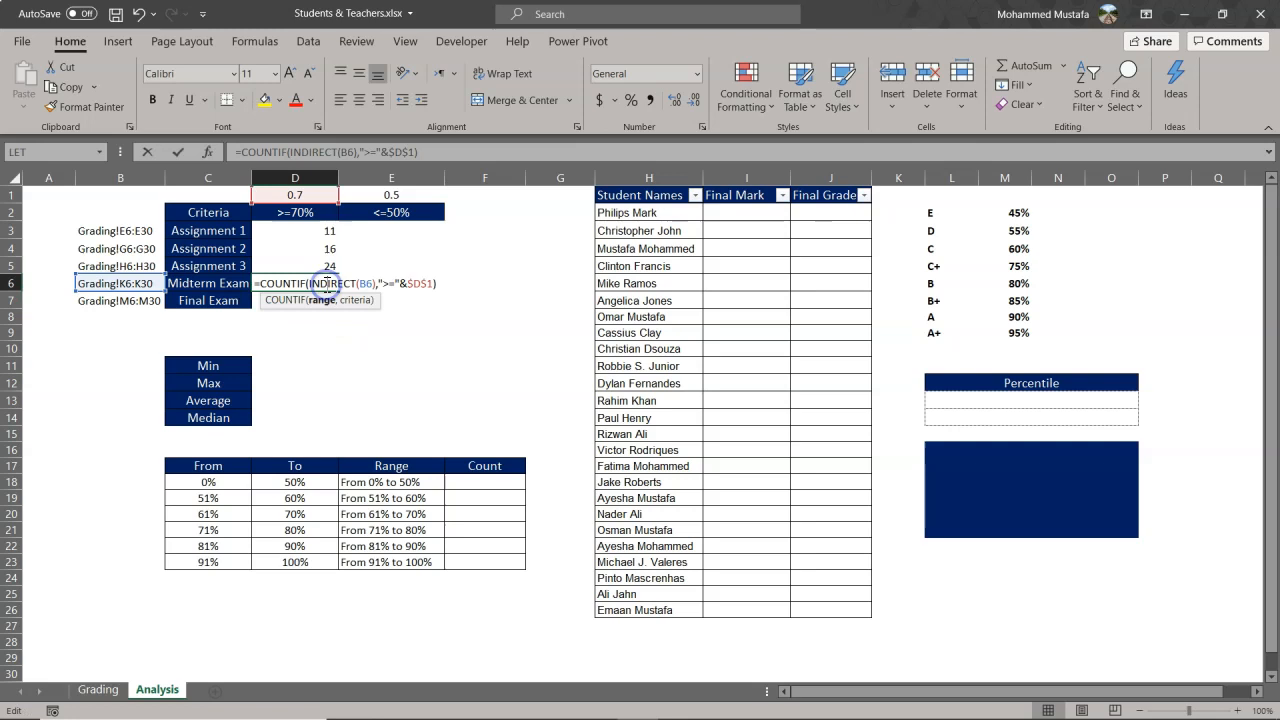
pyautogui.click(326, 268)
pyautogui.doubleClick(326, 267)
pyautogui.click(323, 250)
pyautogui.doubleClick(322, 249)
pyautogui.click(324, 232)
pyautogui.doubleClick(326, 232)
pyautogui.press('Escape')
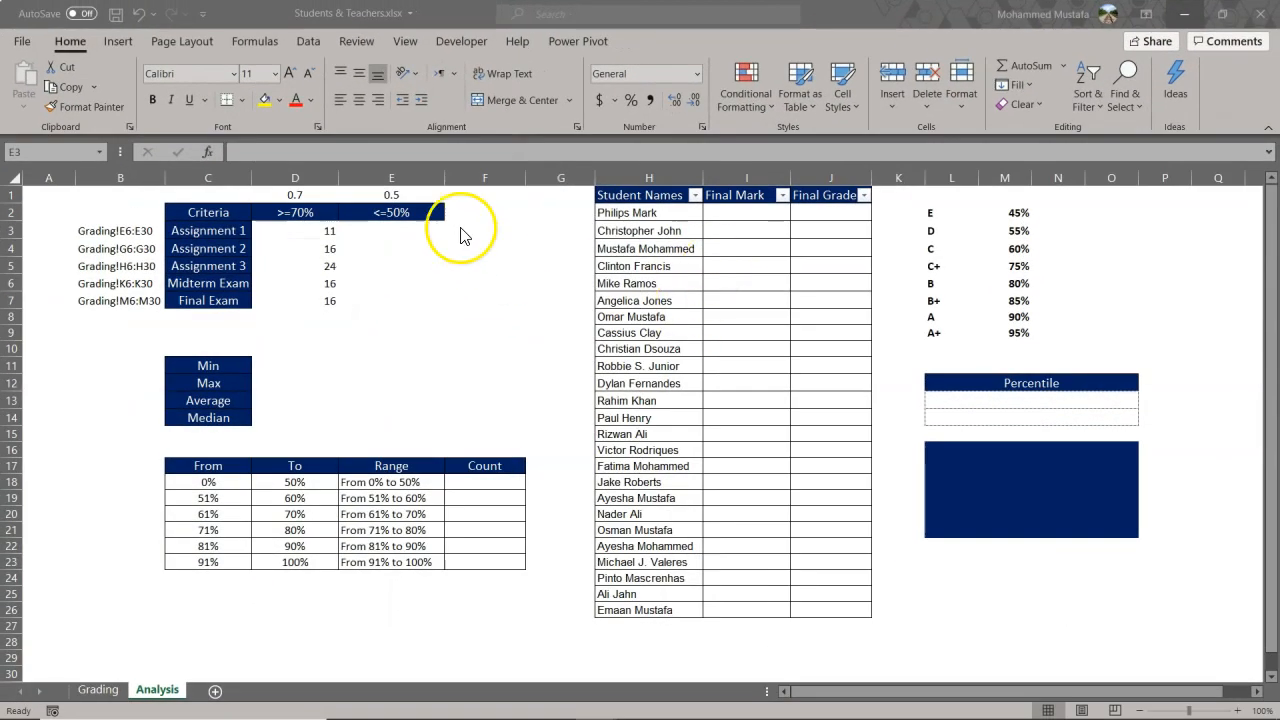
# Start a COUNTIF formula in E3 under the <=50% criteria with INDIRECT(B3) as its range.
pyautogui.click(400, 232)
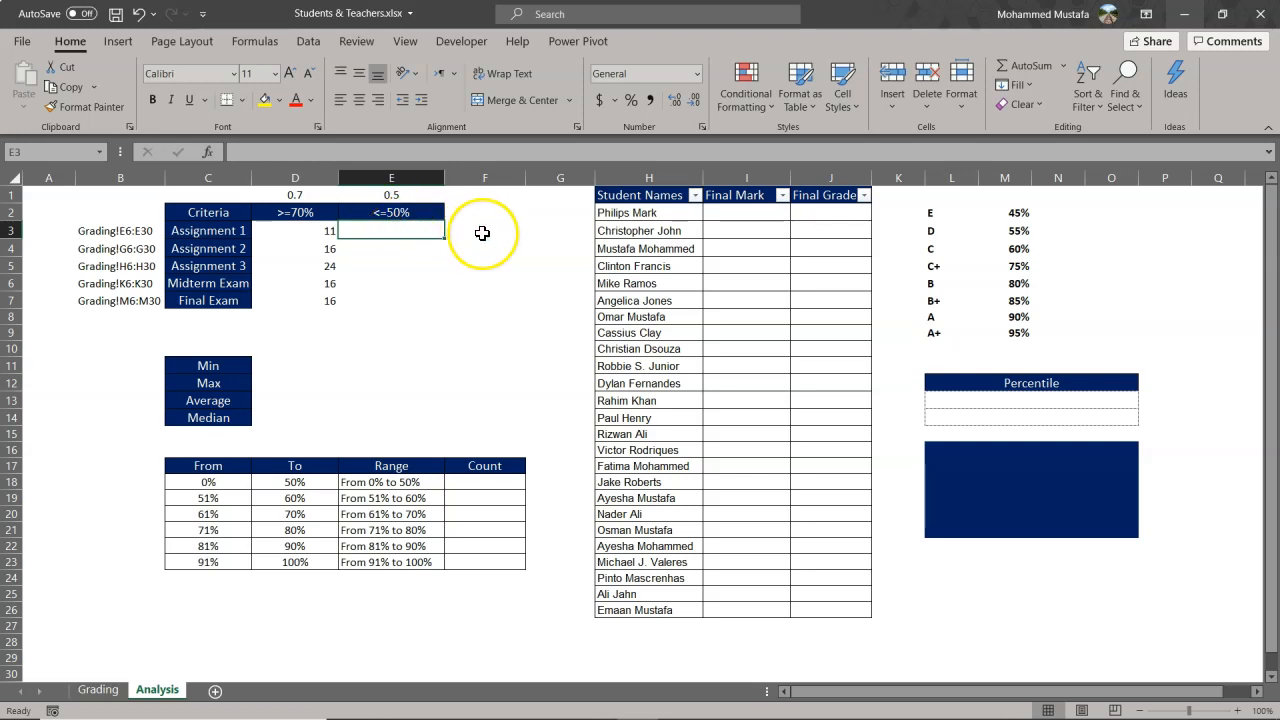
pyautogui.write('=coun')
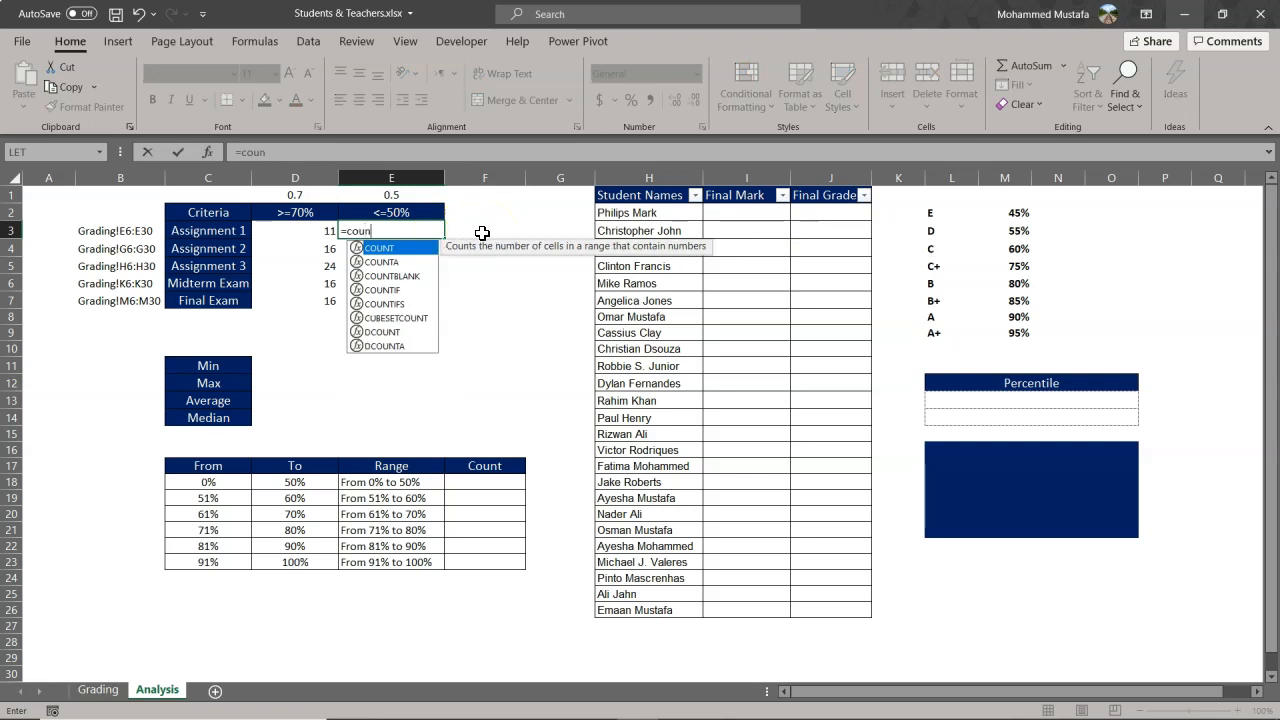
pyautogui.press('Down')
pyautogui.press('Down')
pyautogui.press('Tab')
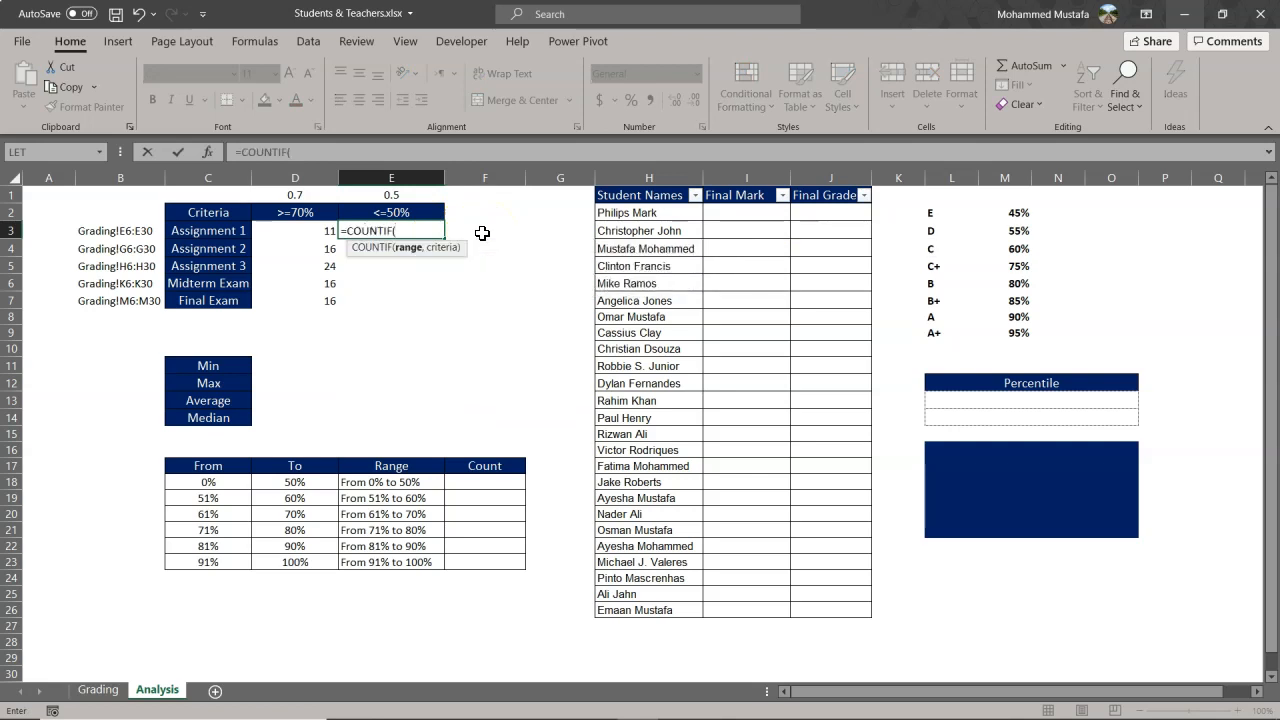
pyautogui.write('in')
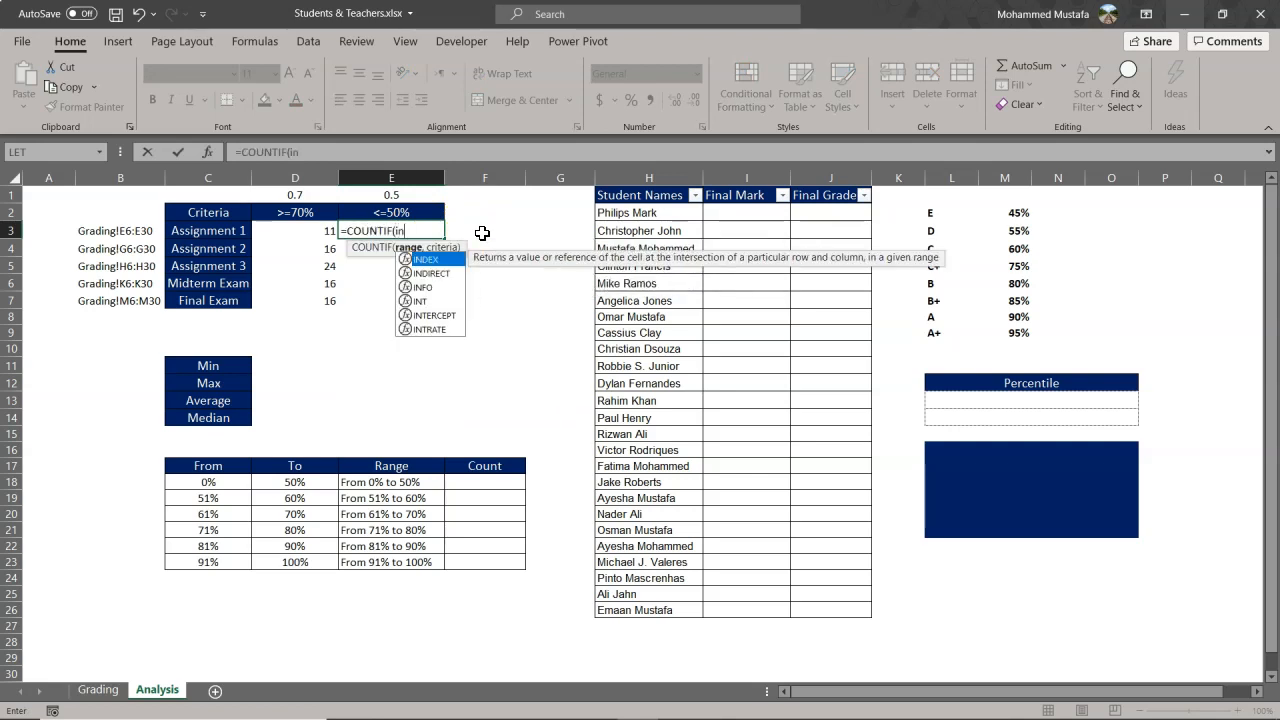
pyautogui.press('Down')
pyautogui.press('Tab')
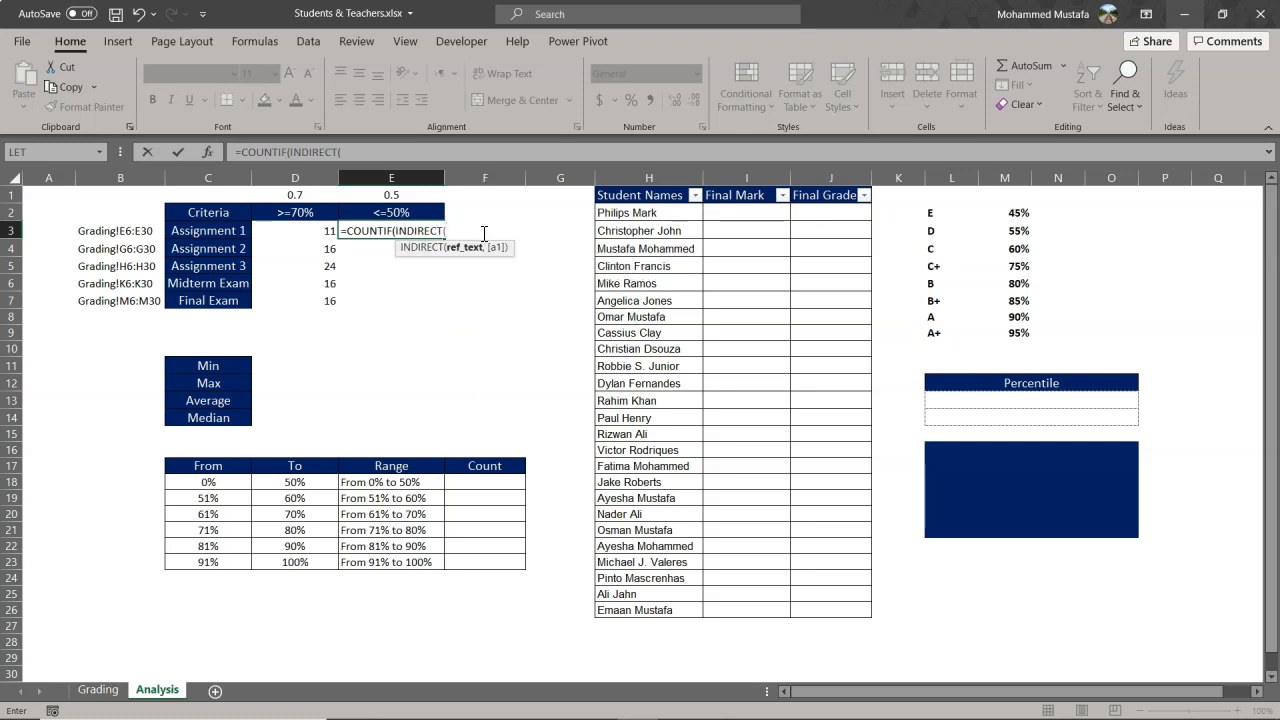
pyautogui.click(135, 229)
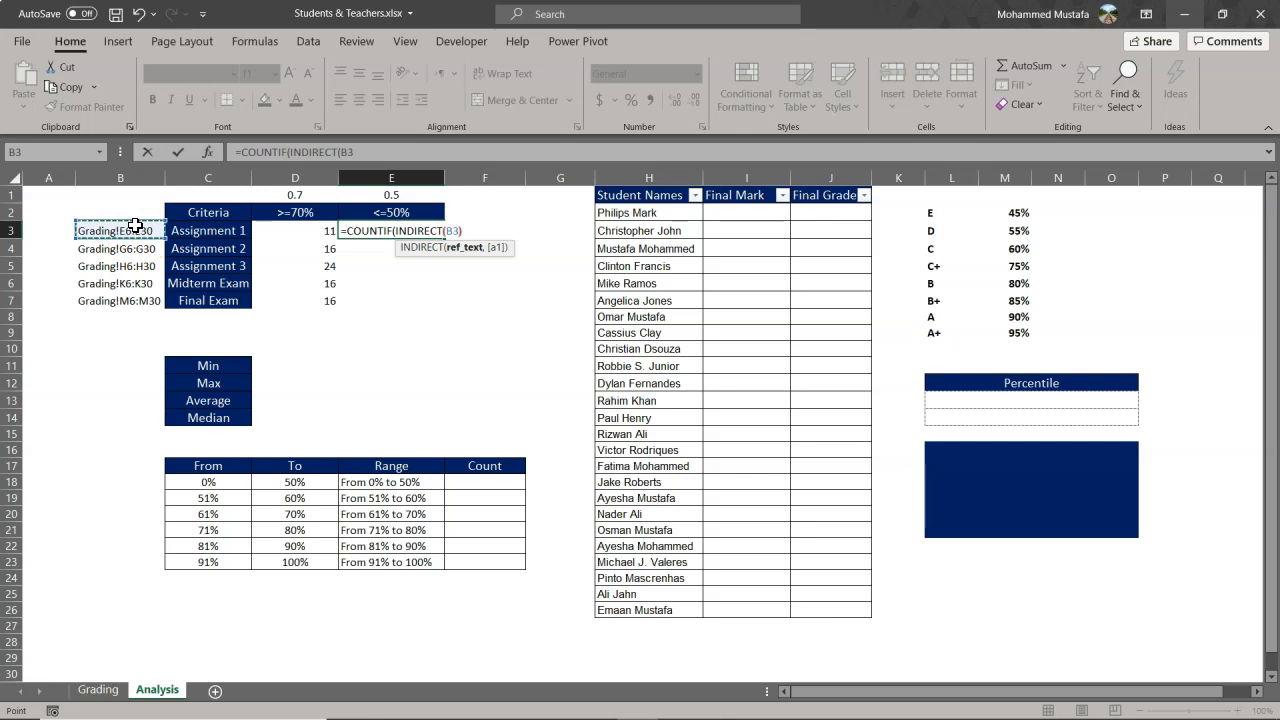
# Complete the E3 formula with the criteria "<="&$E$1, fill it down to E7, and check the Final Exam formula.
pyautogui.write('),"<="&')
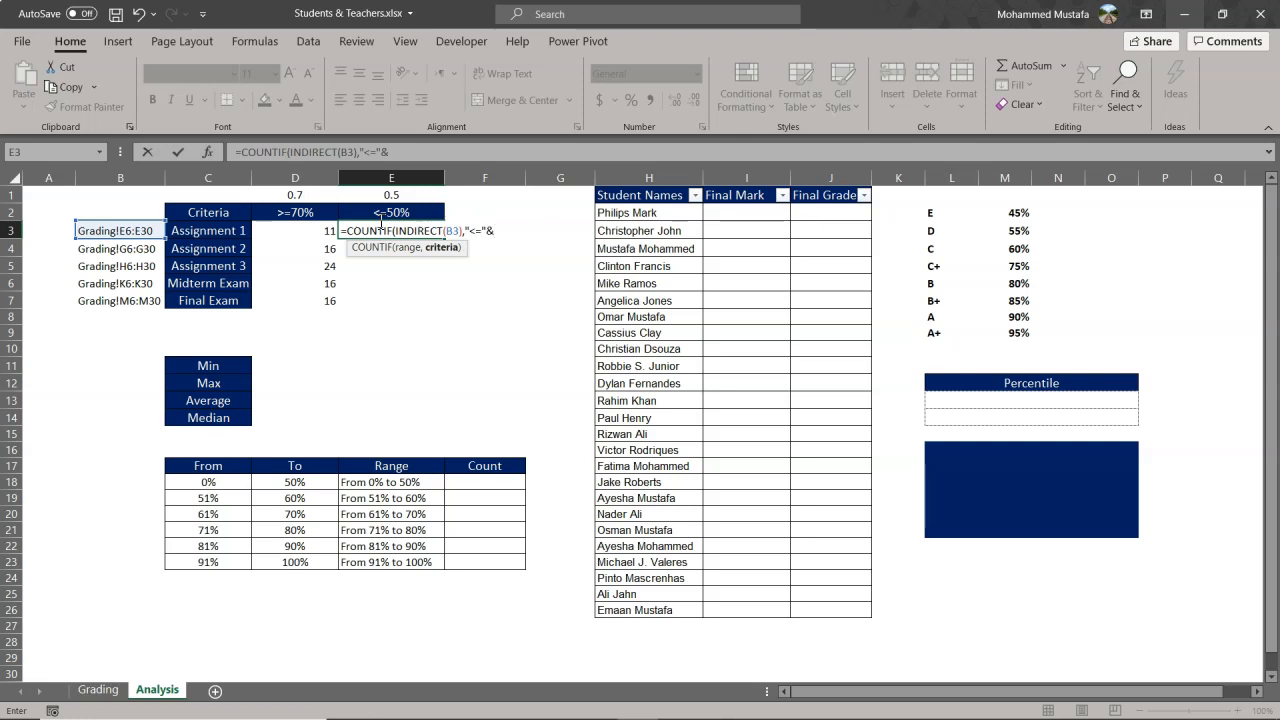
pyautogui.click(402, 194)
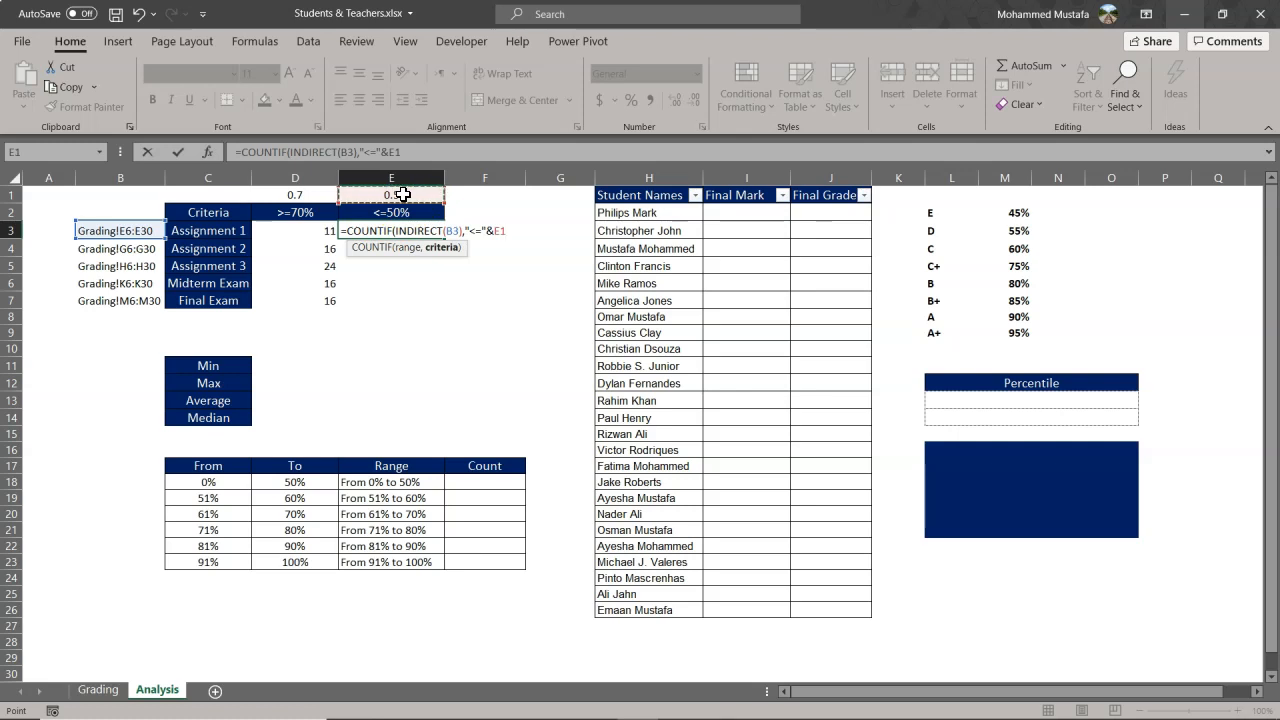
pyautogui.press('F4')
pyautogui.press('Return')
pyautogui.click(397, 229)
pyautogui.moveTo(444, 233); pyautogui.dragTo(430, 303)
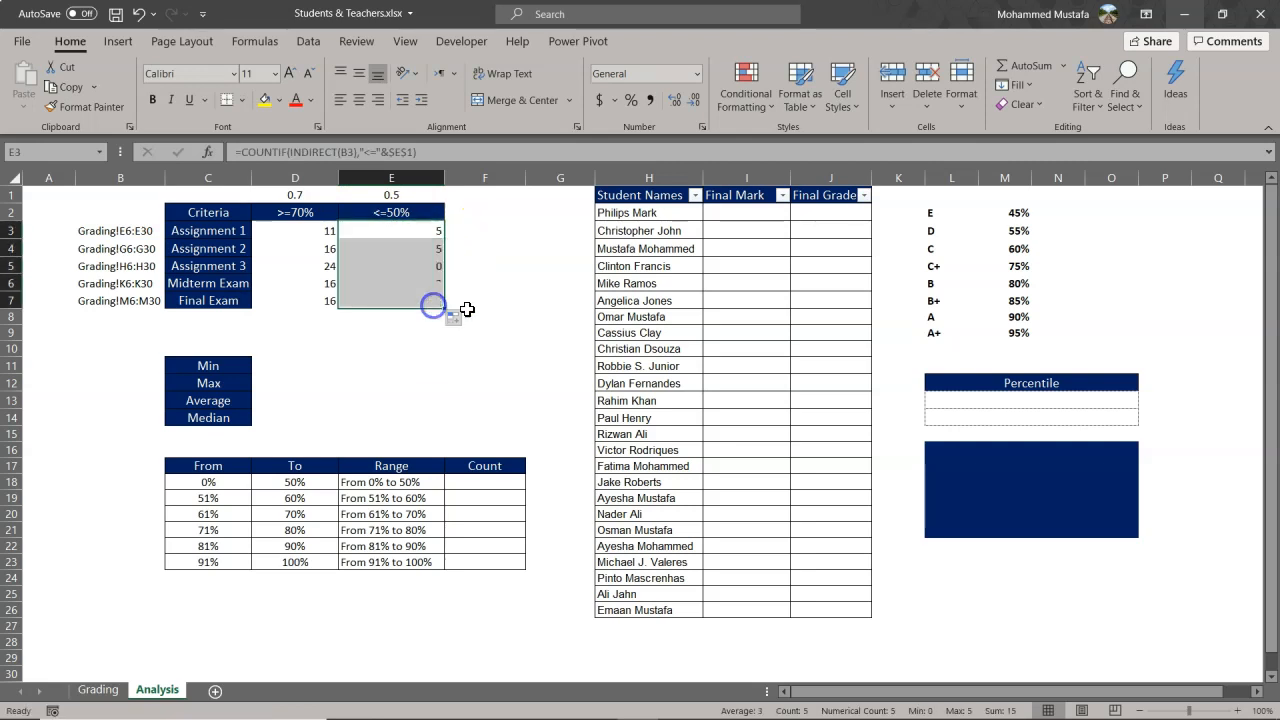
pyautogui.doubleClick(385, 301)
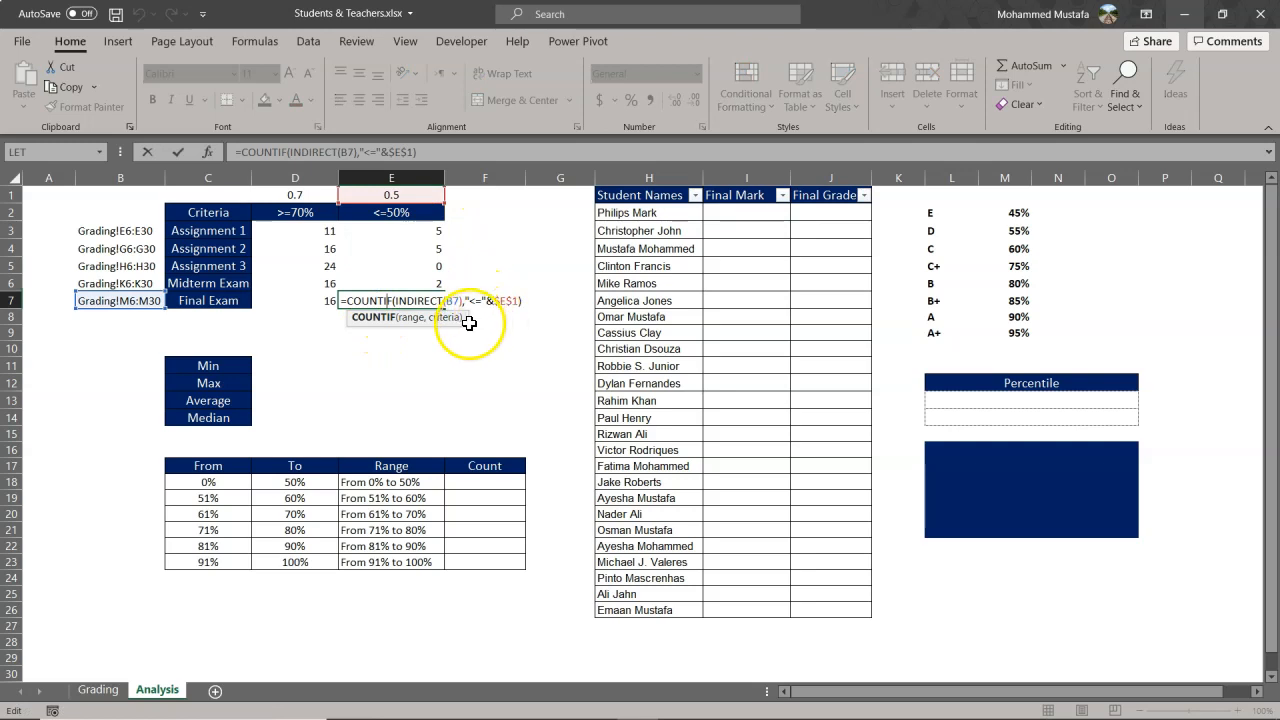
pyautogui.press('Escape')
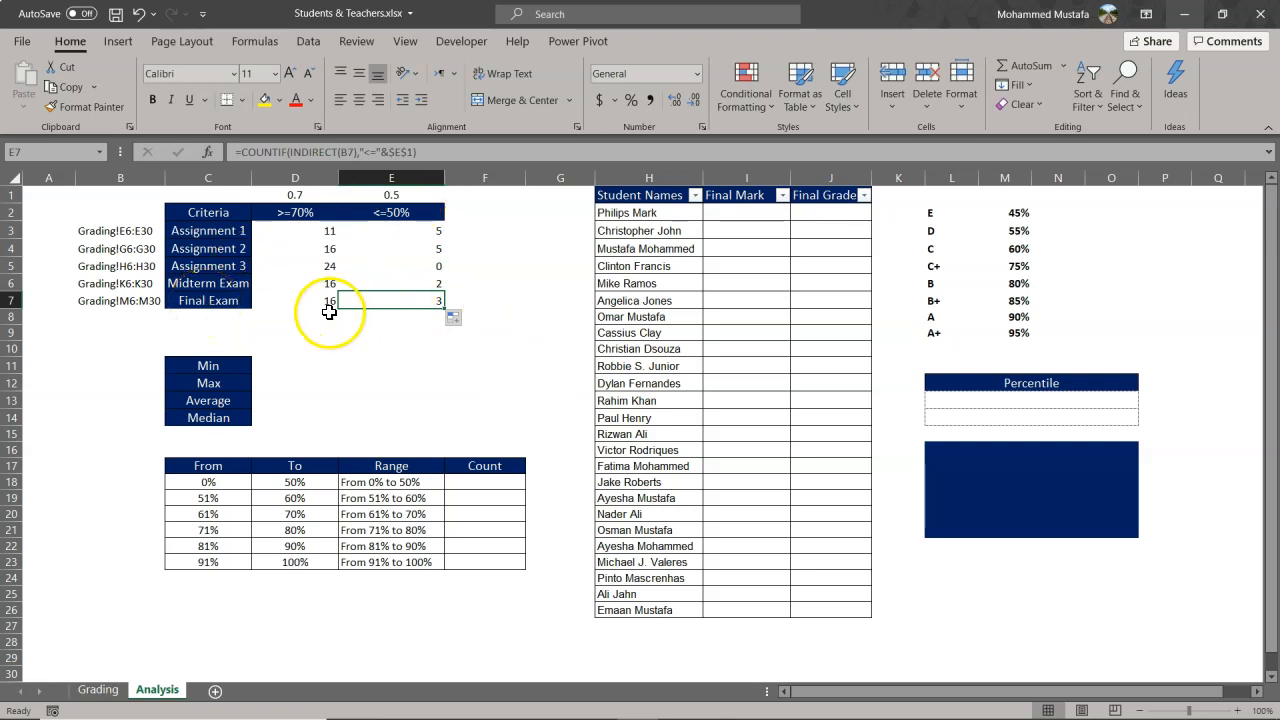
# Filter the Final Exam Percent column in the Grading sheet to values less than or equal to .5 and review the matching students.
pyautogui.click(96, 689)
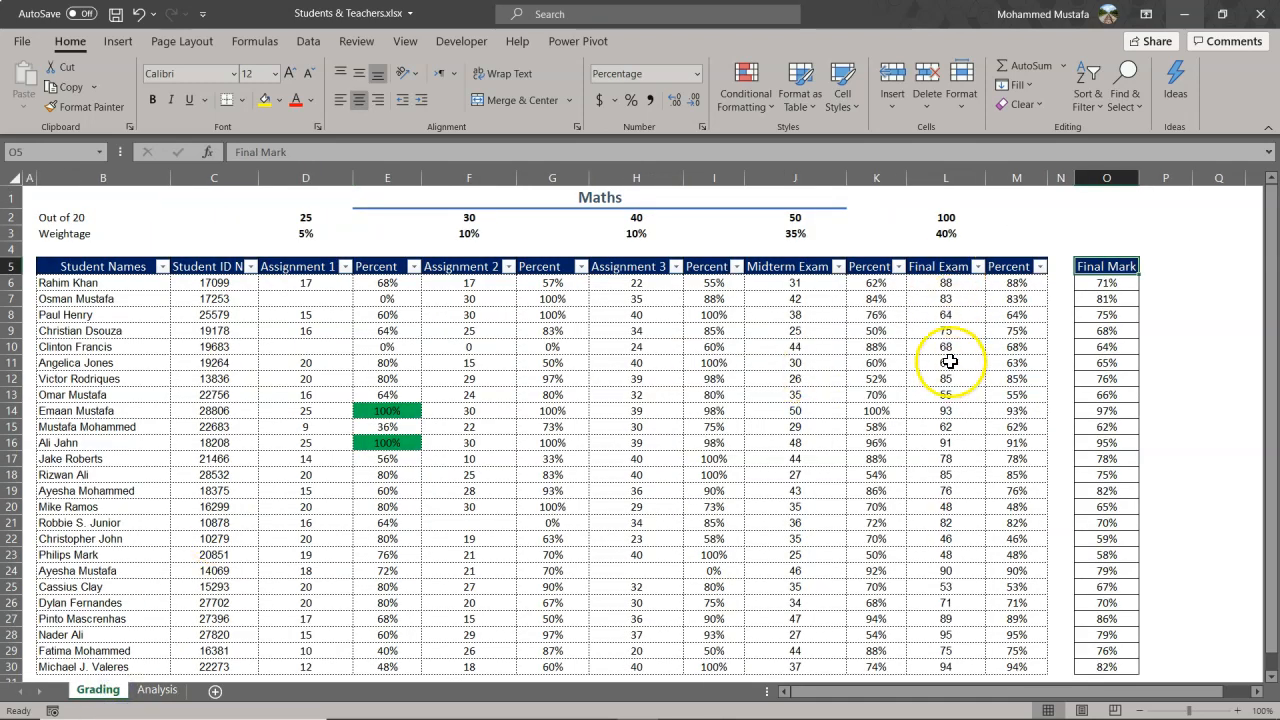
pyautogui.click(1041, 267)
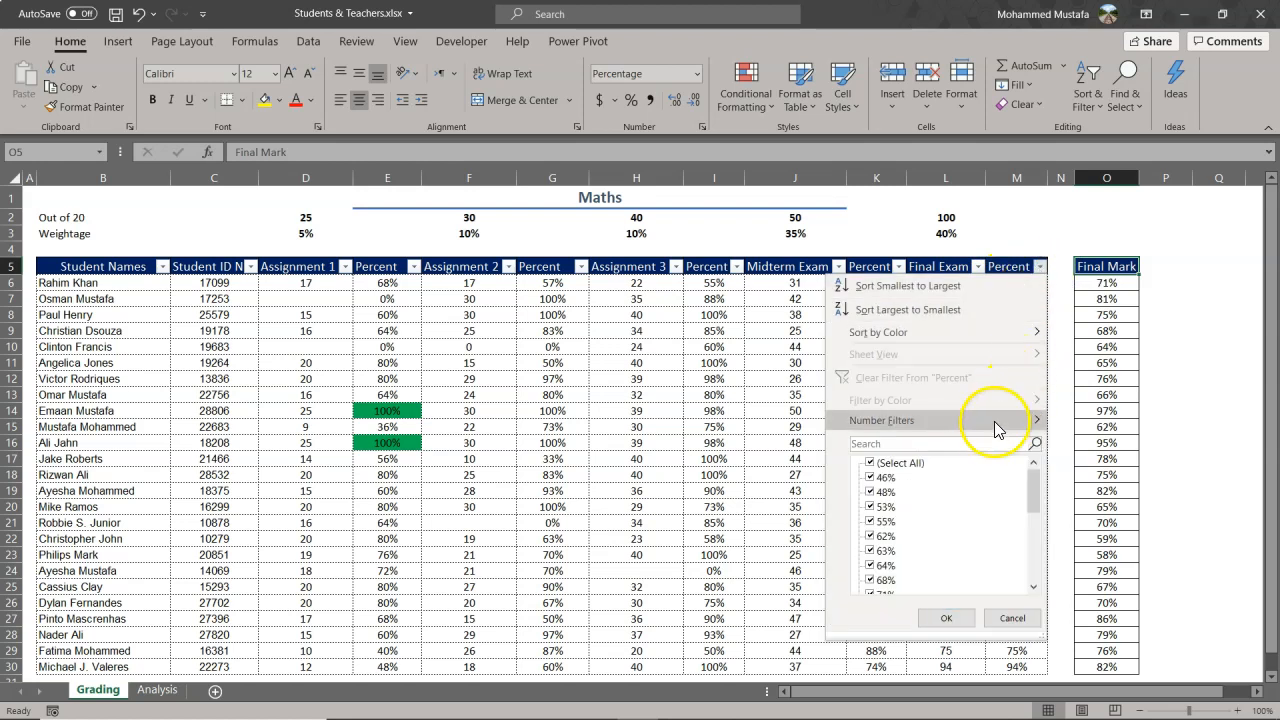
pyautogui.moveTo(993, 432)
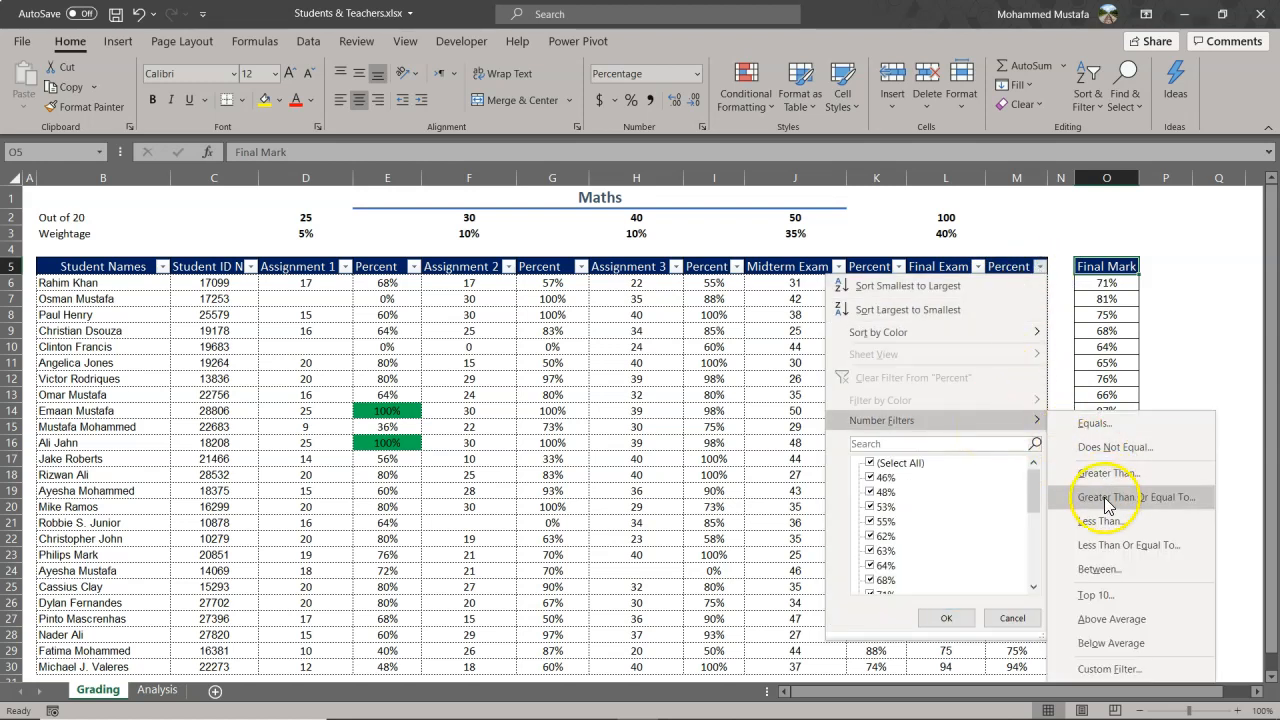
pyautogui.click(1105, 546)
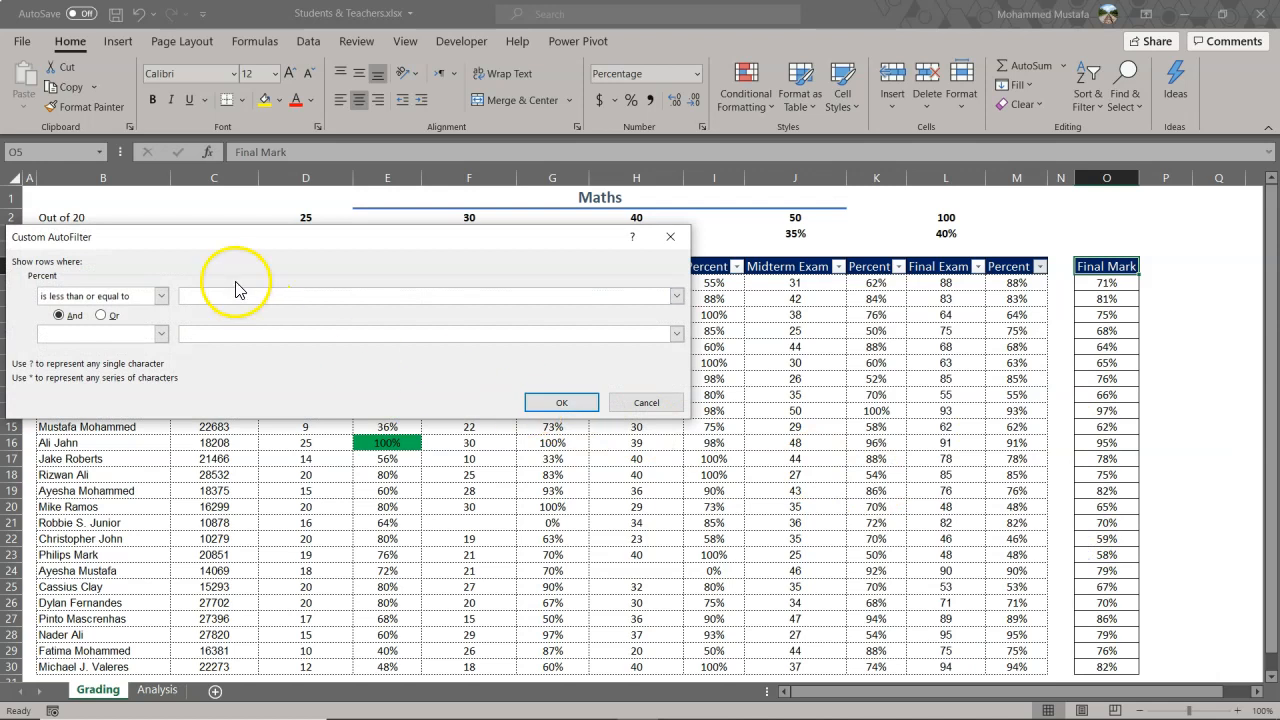
pyautogui.click(227, 297)
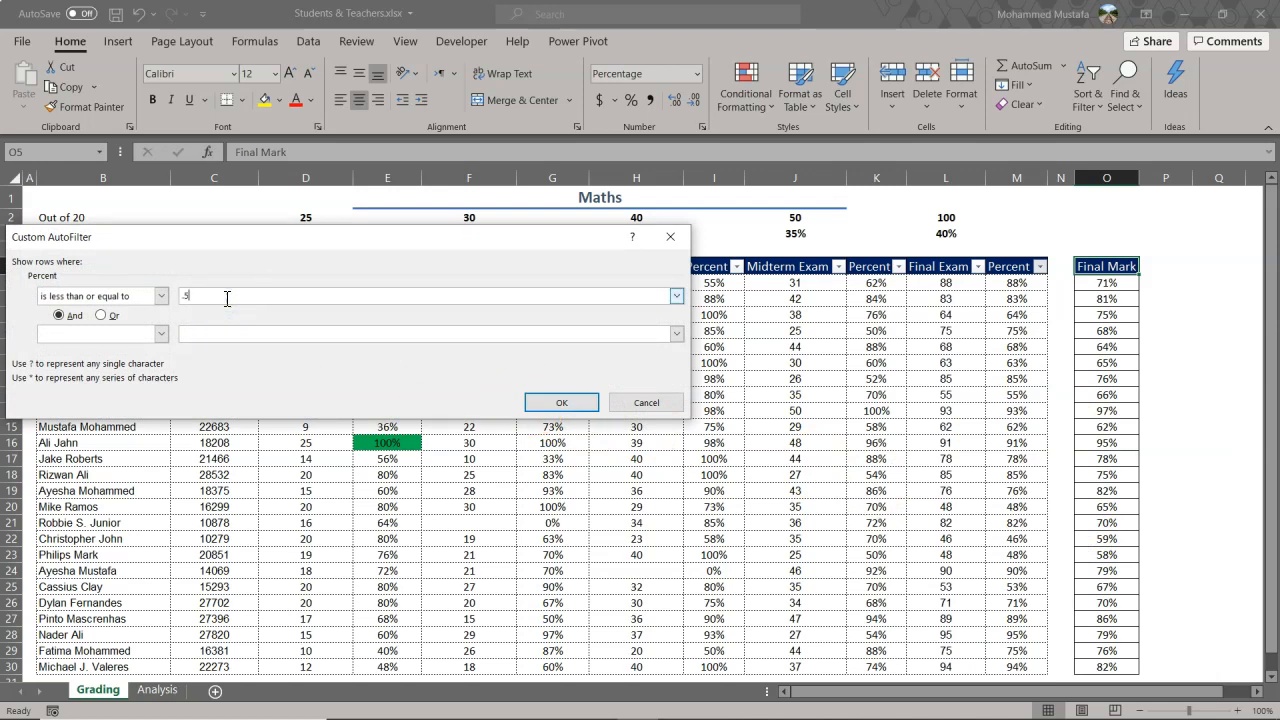
pyautogui.click(562, 402)
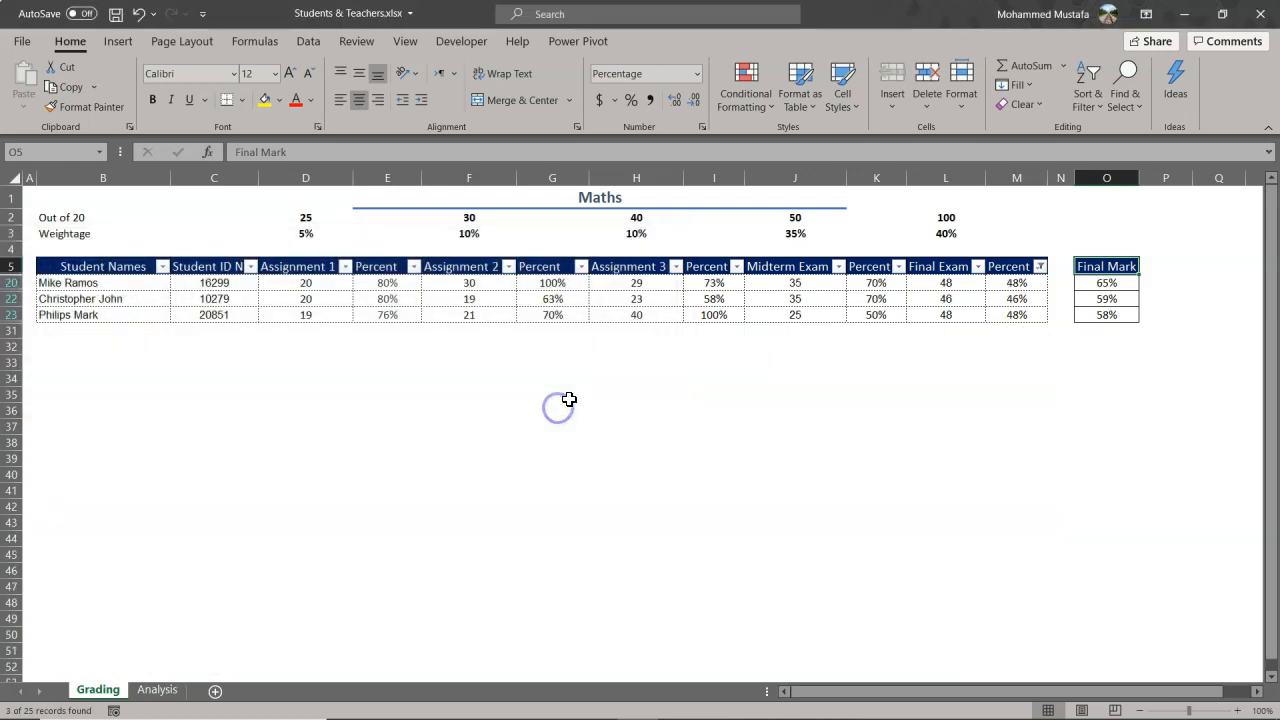
pyautogui.moveTo(1004, 283); pyautogui.dragTo(1003, 315)
pyautogui.moveTo(106, 280); pyautogui.dragTo(114, 313)
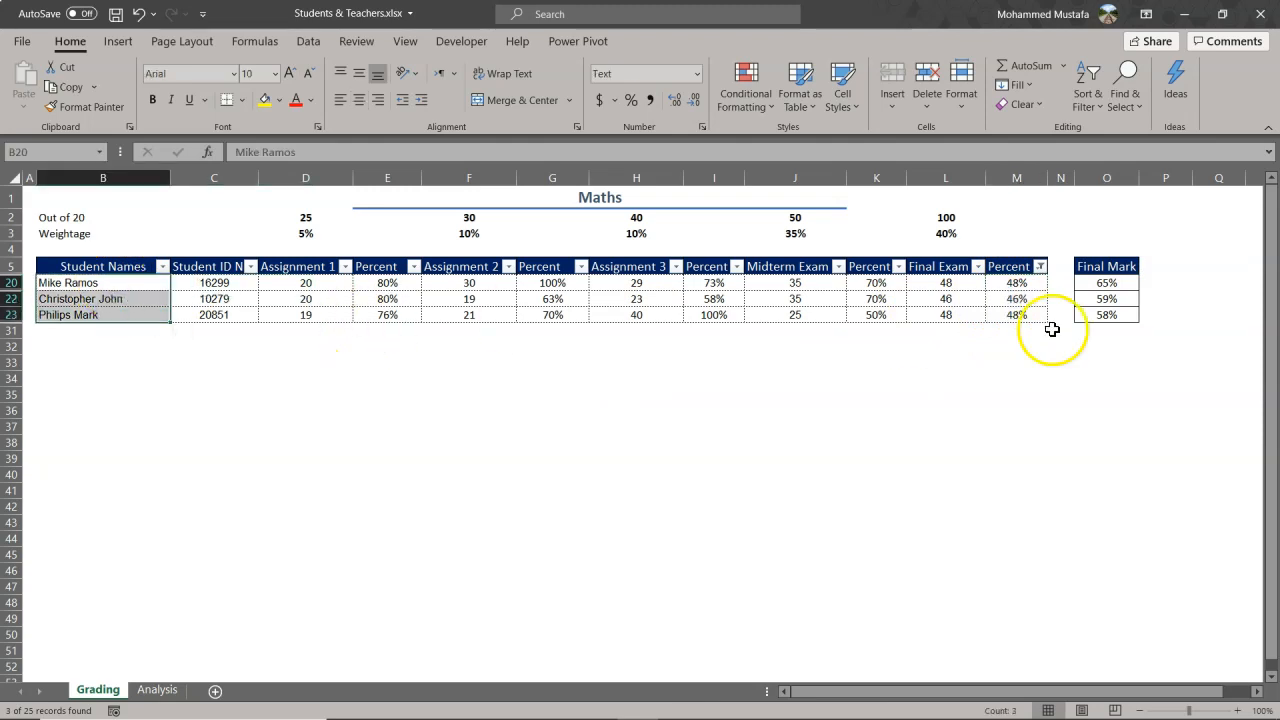
# Clear the filter from the Final Exam Percent column in the Grading sheet and return to the counts in the Analysis sheet.
pyautogui.click(1040, 266)
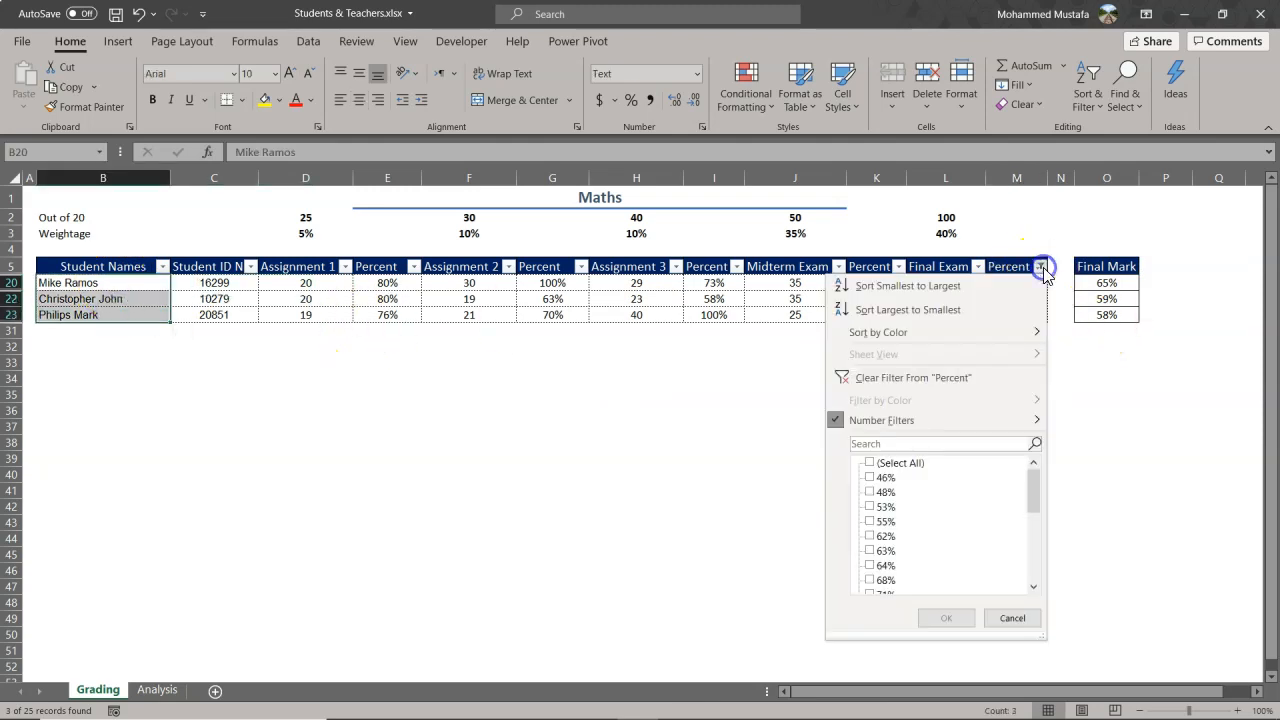
pyautogui.click(918, 376)
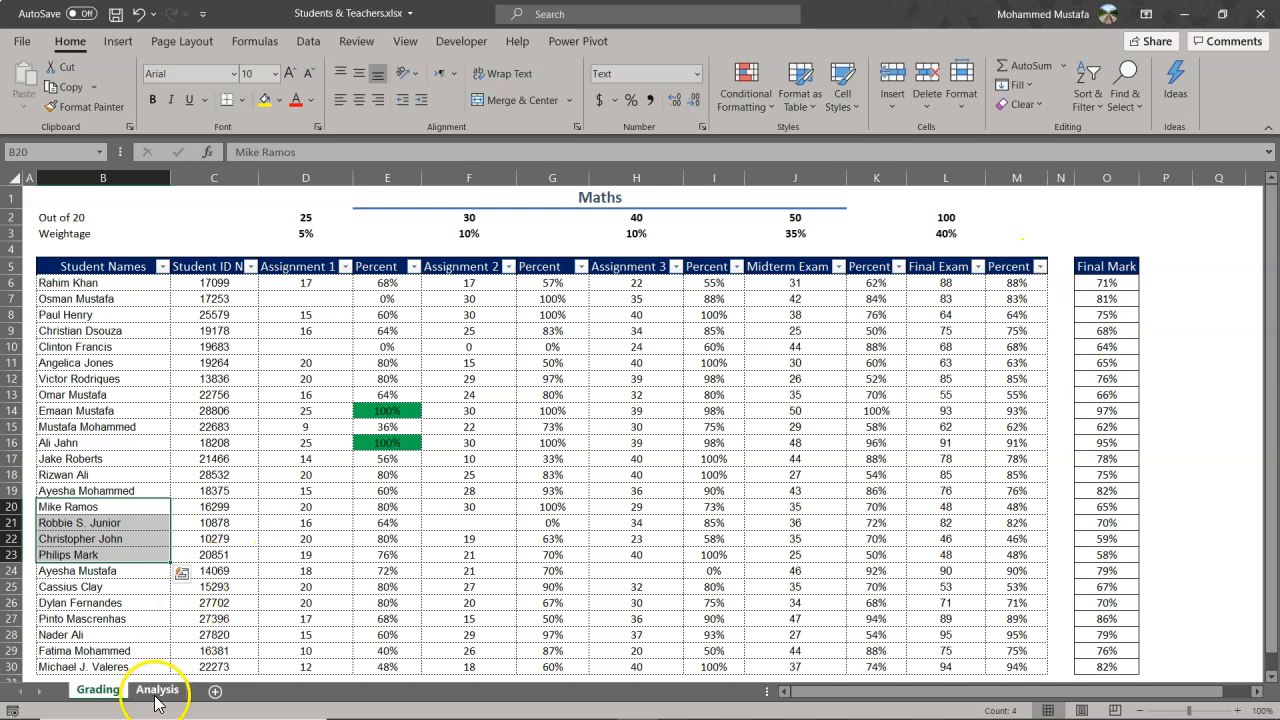
pyautogui.click(157, 689)
pyautogui.click(418, 267)
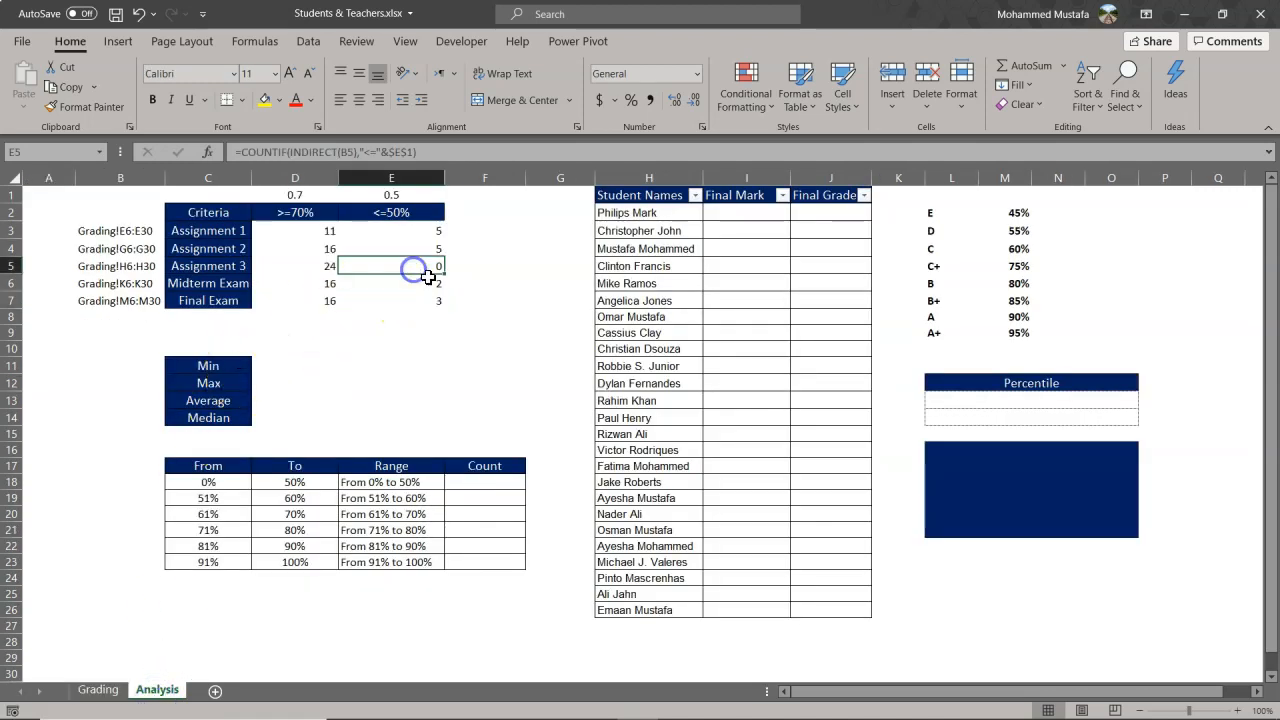
pyautogui.click(280, 366)
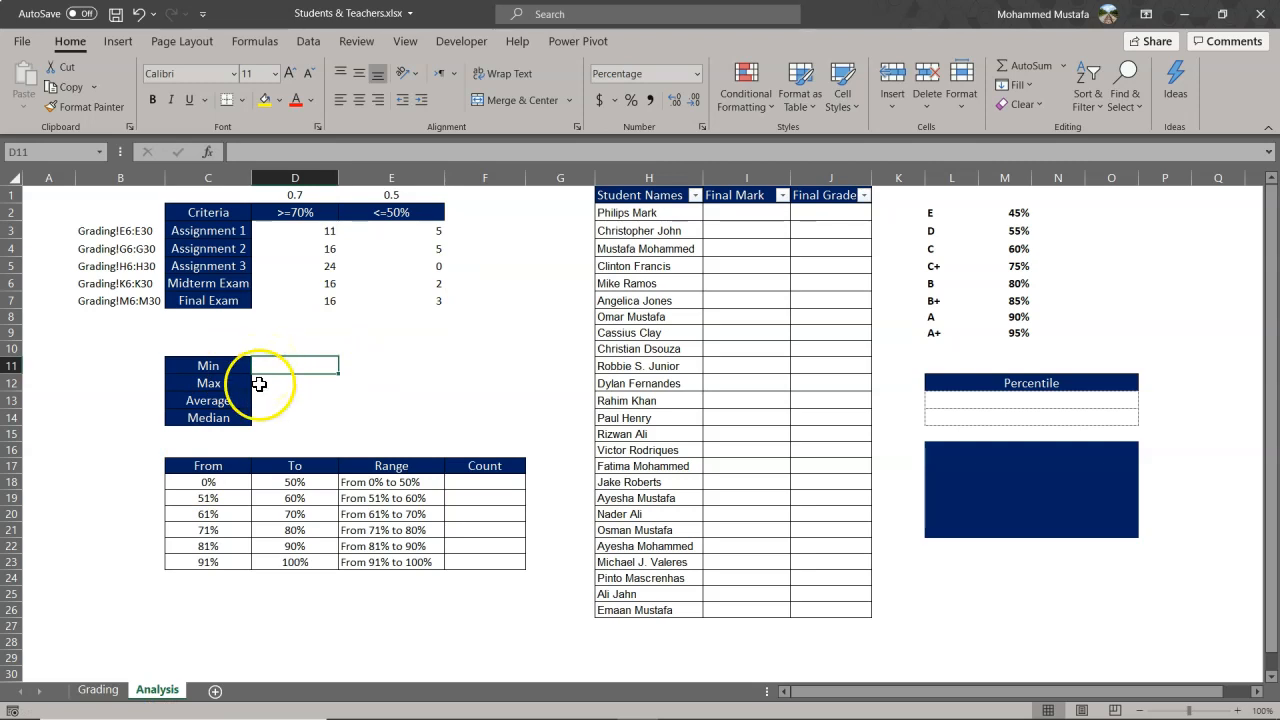
pyautogui.doubleClick(258, 421)
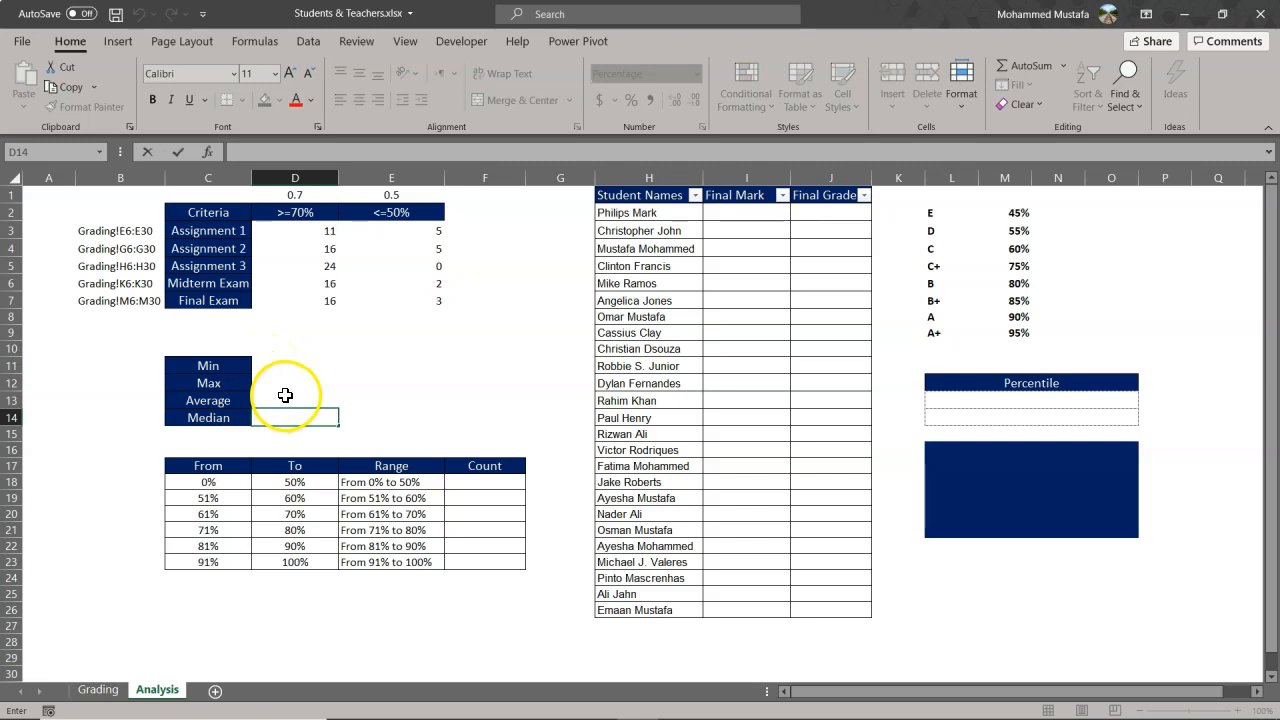
pyautogui.press('Escape')
pyautogui.click(285, 399)
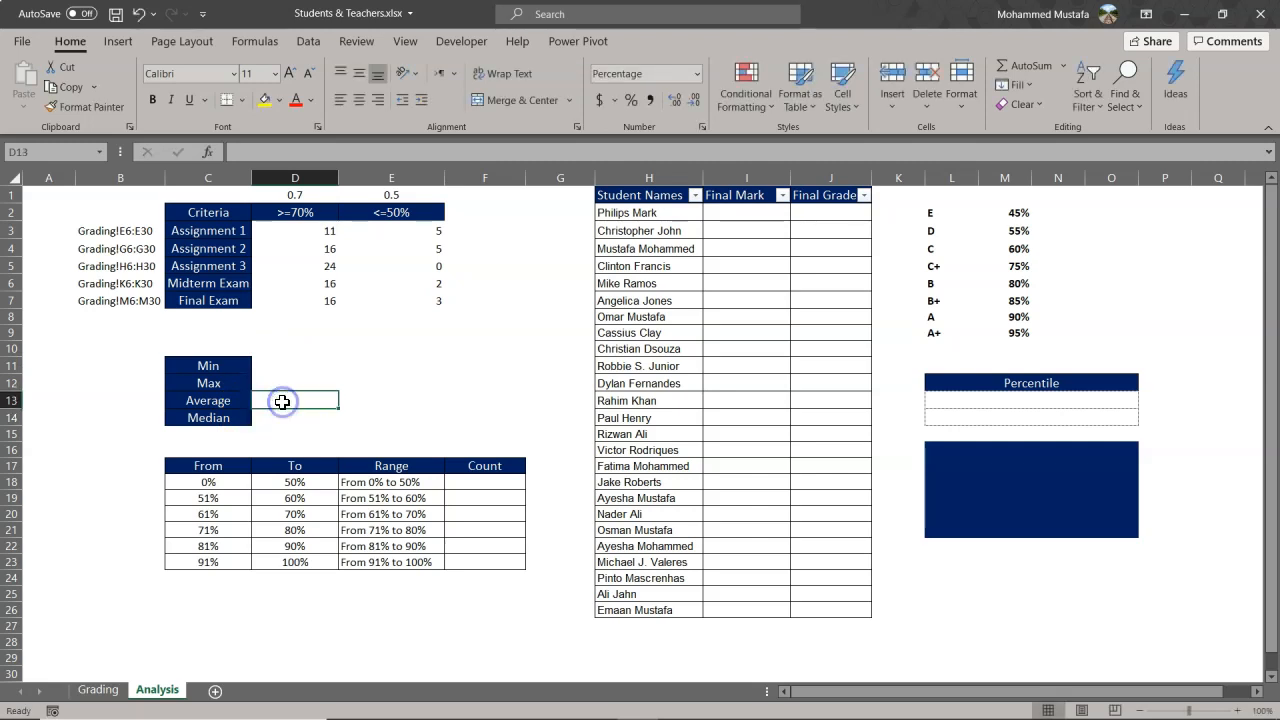
# Enter an XLOOKUP formula in I2 under Final Mark that finds H2 in Grading!B6:B30 and returns the mark from Grading!O6:O30.
pyautogui.click(751, 215)
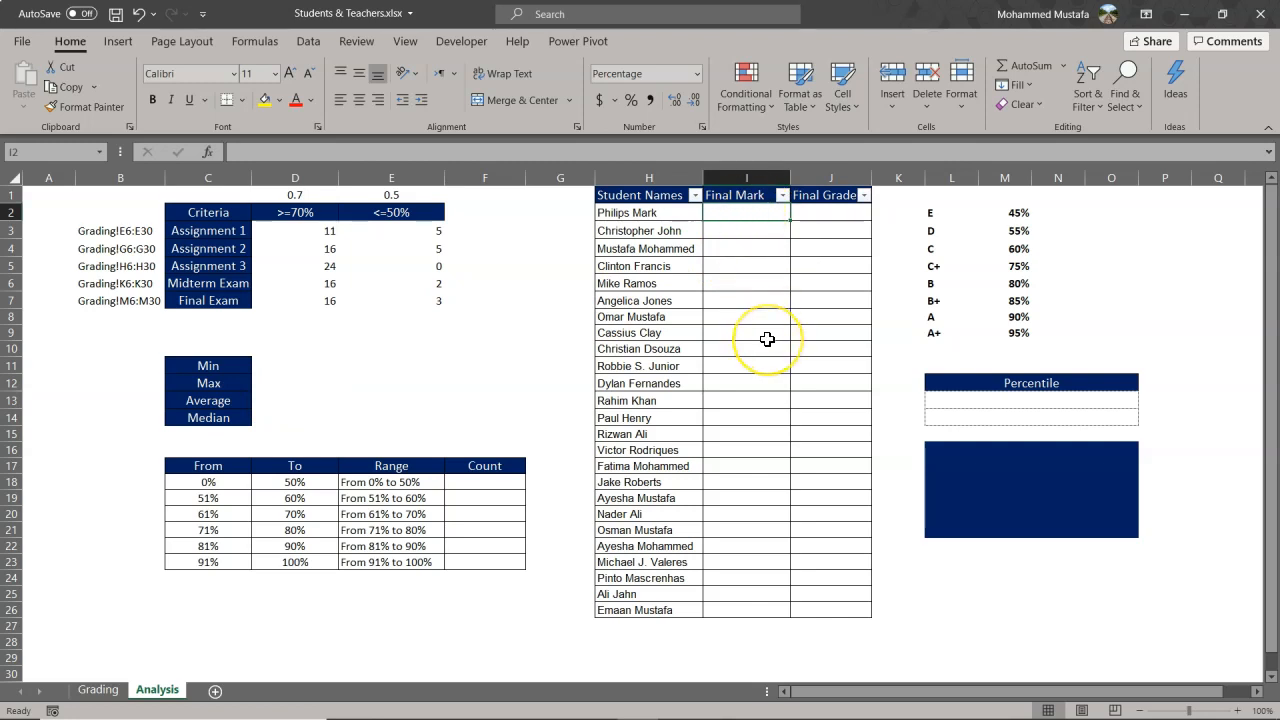
pyautogui.write('=xl')
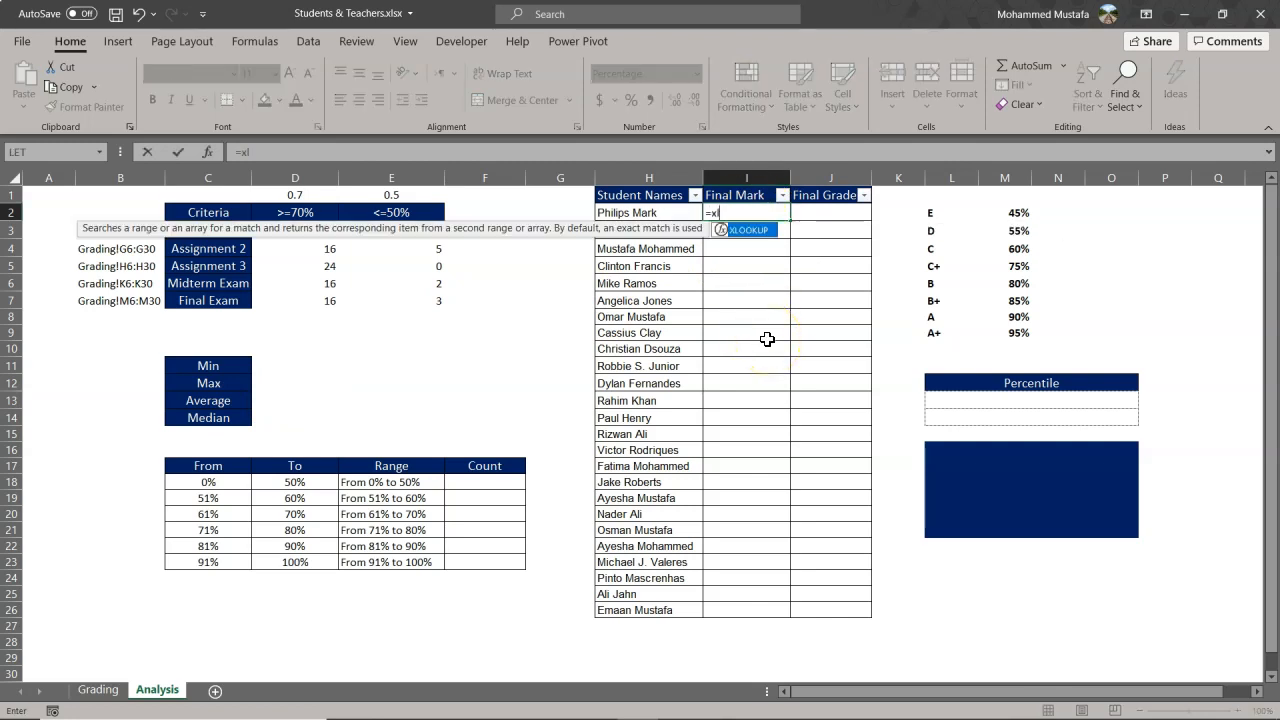
pyautogui.press('Tab')
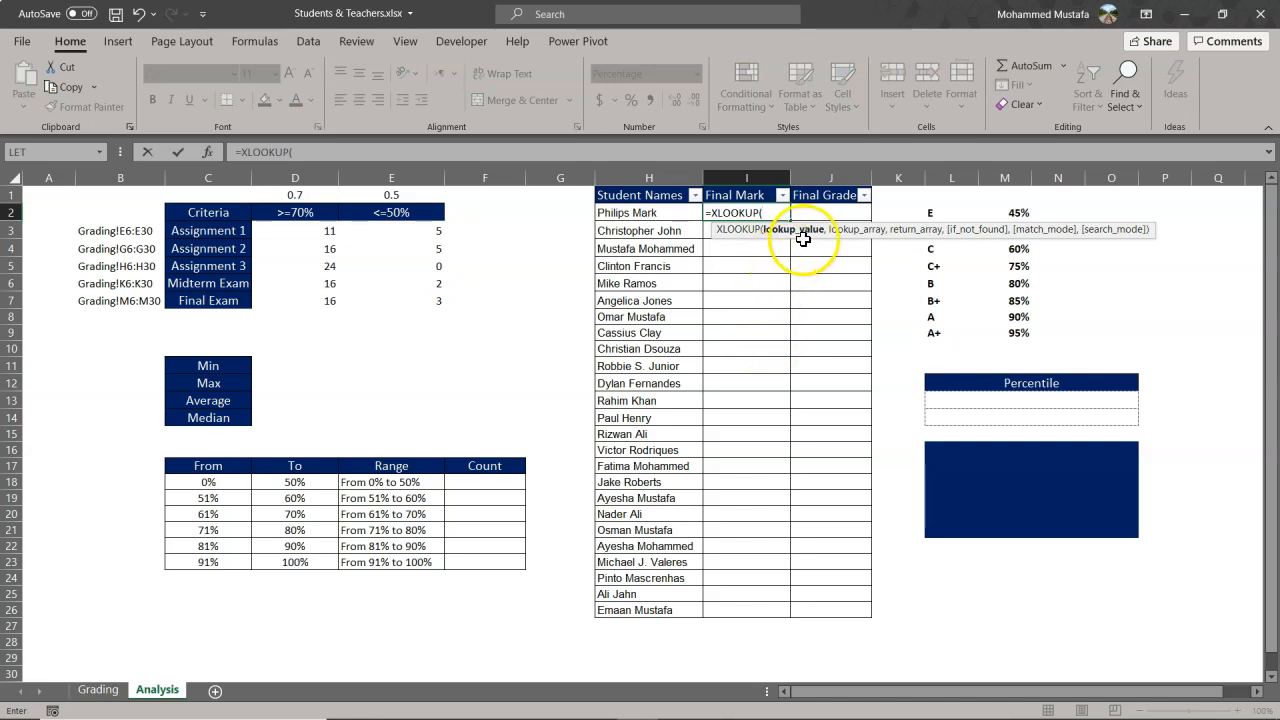
pyautogui.click(663, 214)
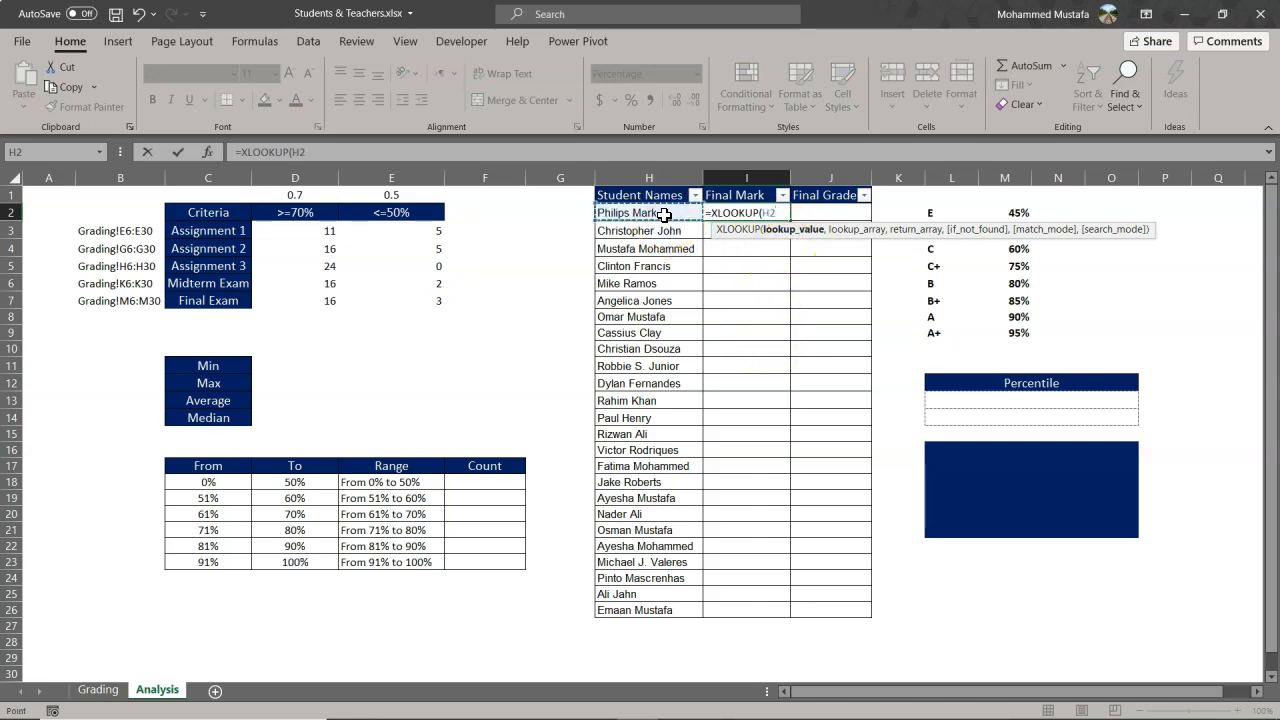
pyautogui.write(',')
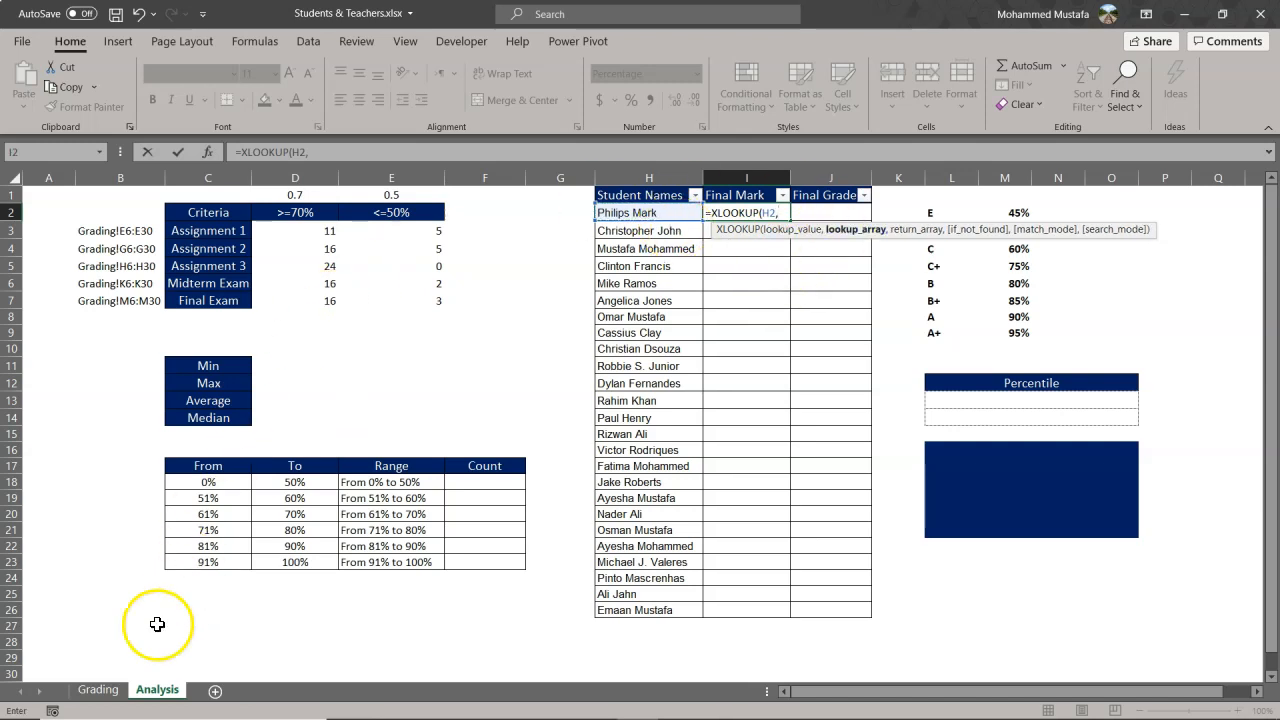
pyautogui.click(117, 690)
pyautogui.moveTo(103, 283); pyautogui.dragTo(110, 612)
pyautogui.write(',')
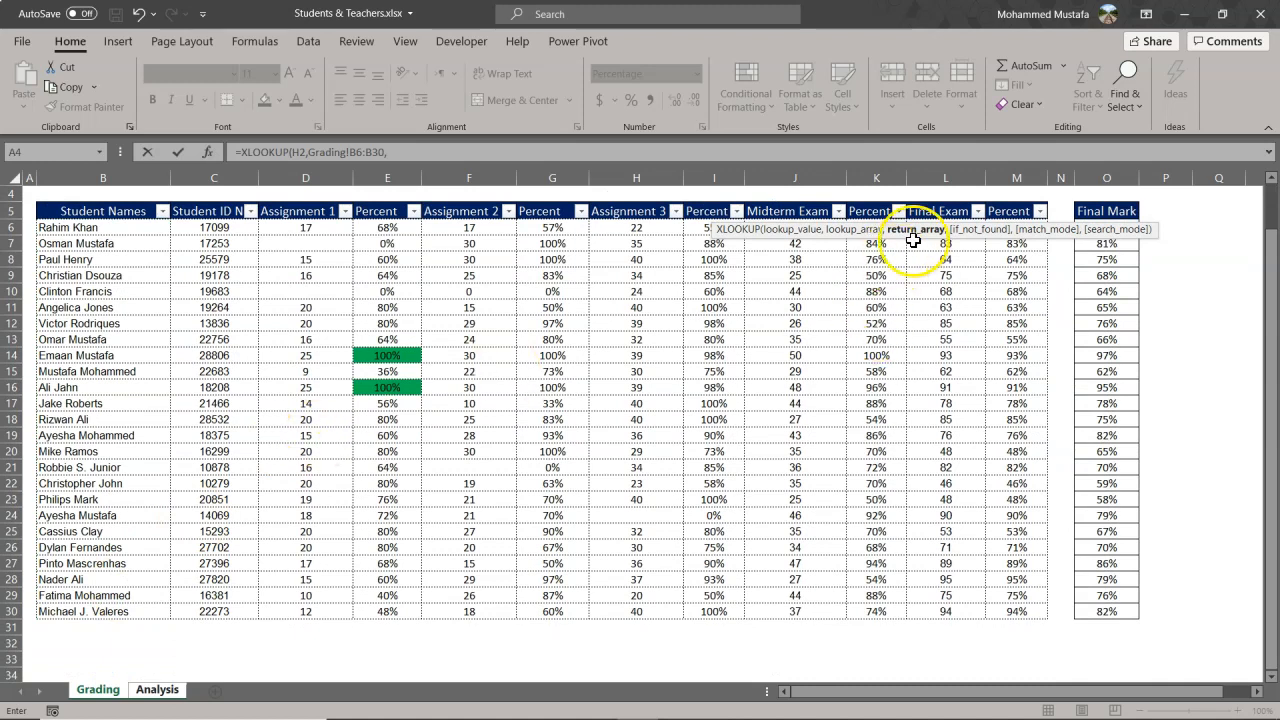
pyautogui.moveTo(1053, 231); pyautogui.dragTo(826, 234)
pyautogui.moveTo(1114, 227); pyautogui.dragTo(1104, 608)
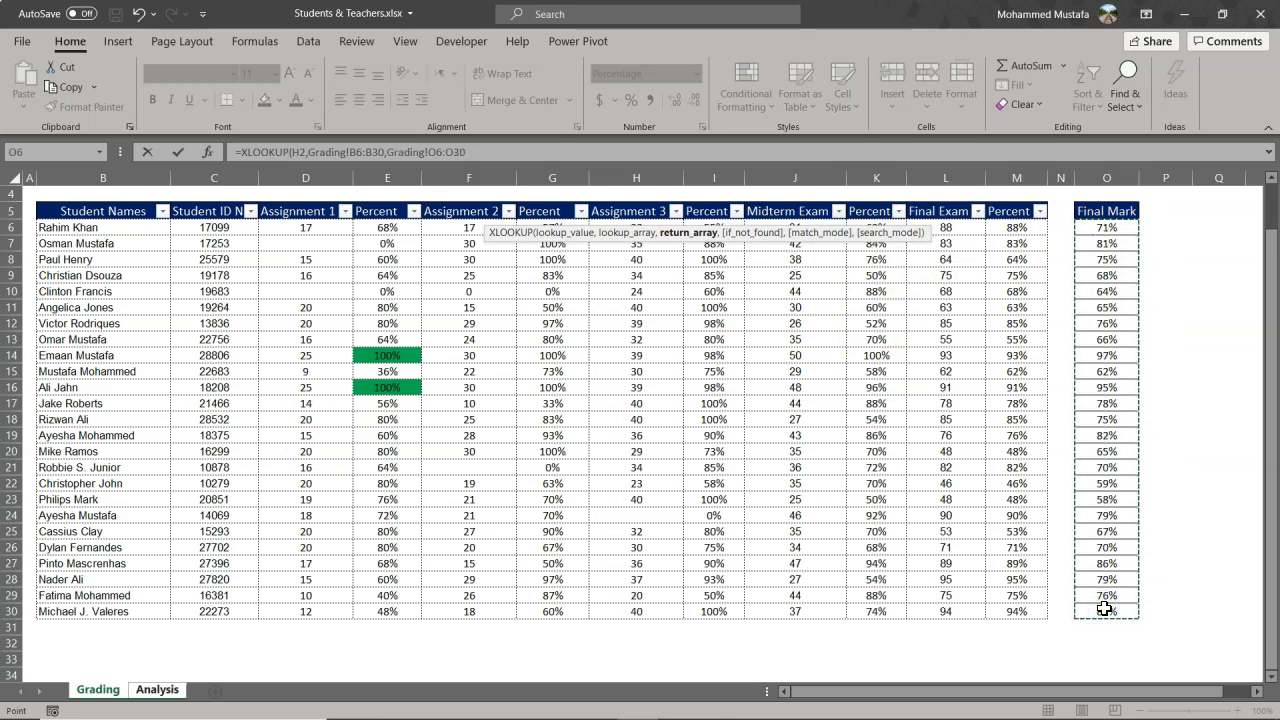
pyautogui.press('Return')
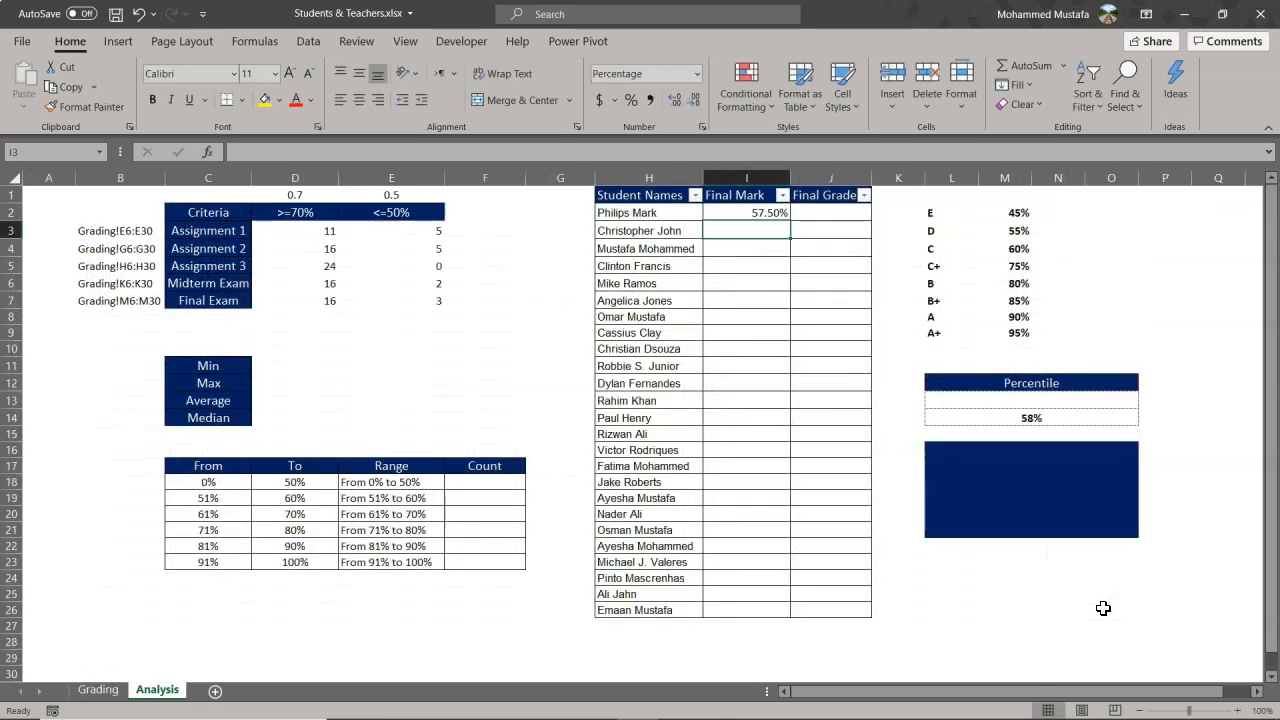
# Make the lookup range $B$6:$B$30 and return range $O$6:$O$30 absolute in the I2 formula, and fill it down to I26.
pyautogui.click(763, 213)
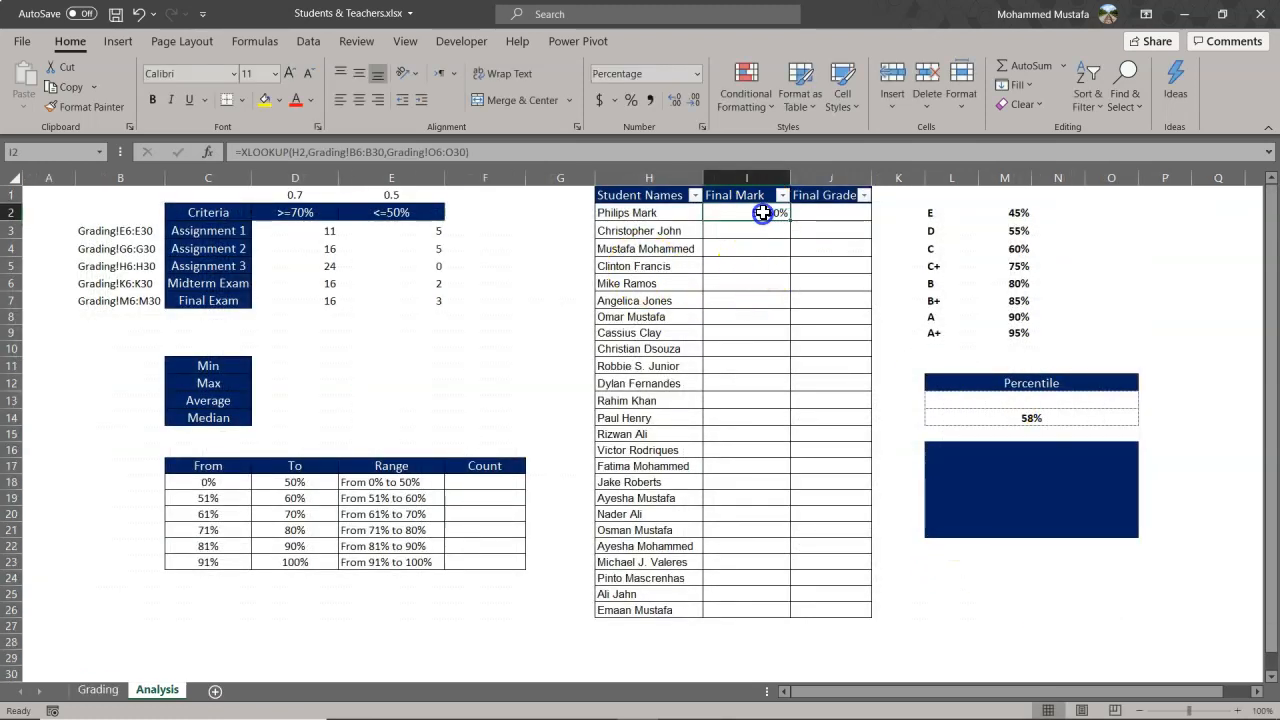
pyautogui.doubleClick(762, 213)
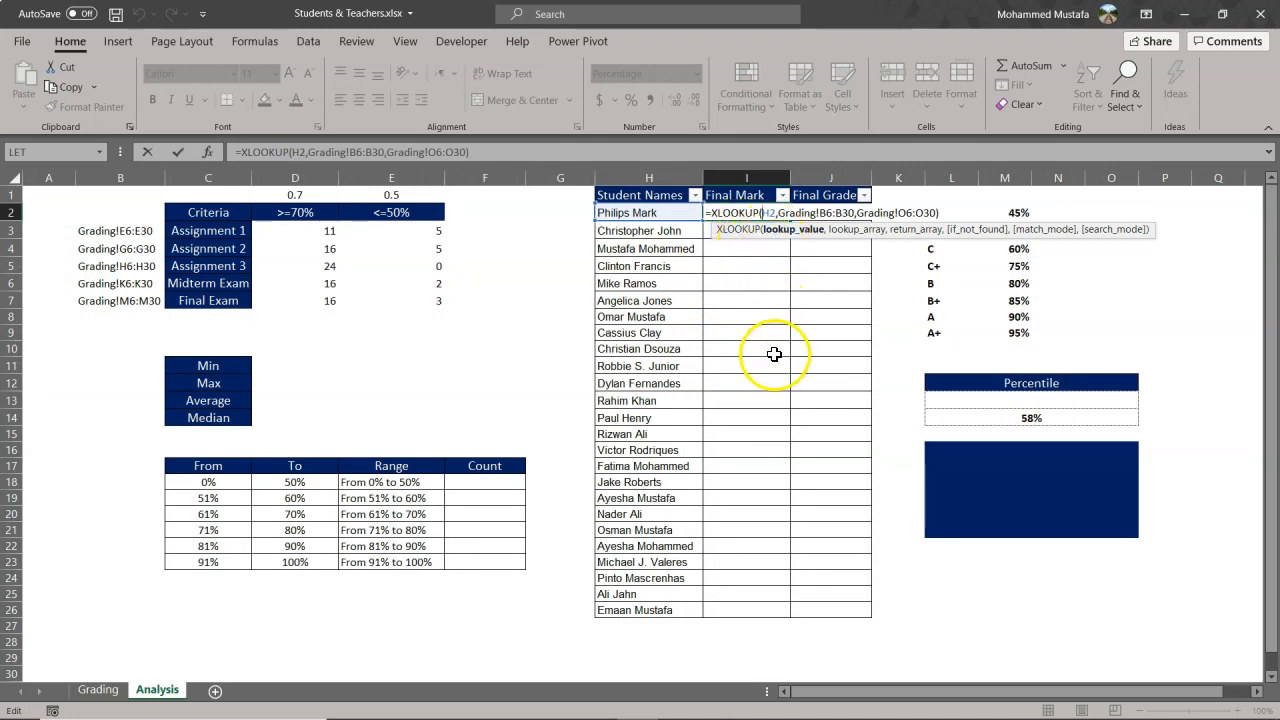
pyautogui.click(848, 214)
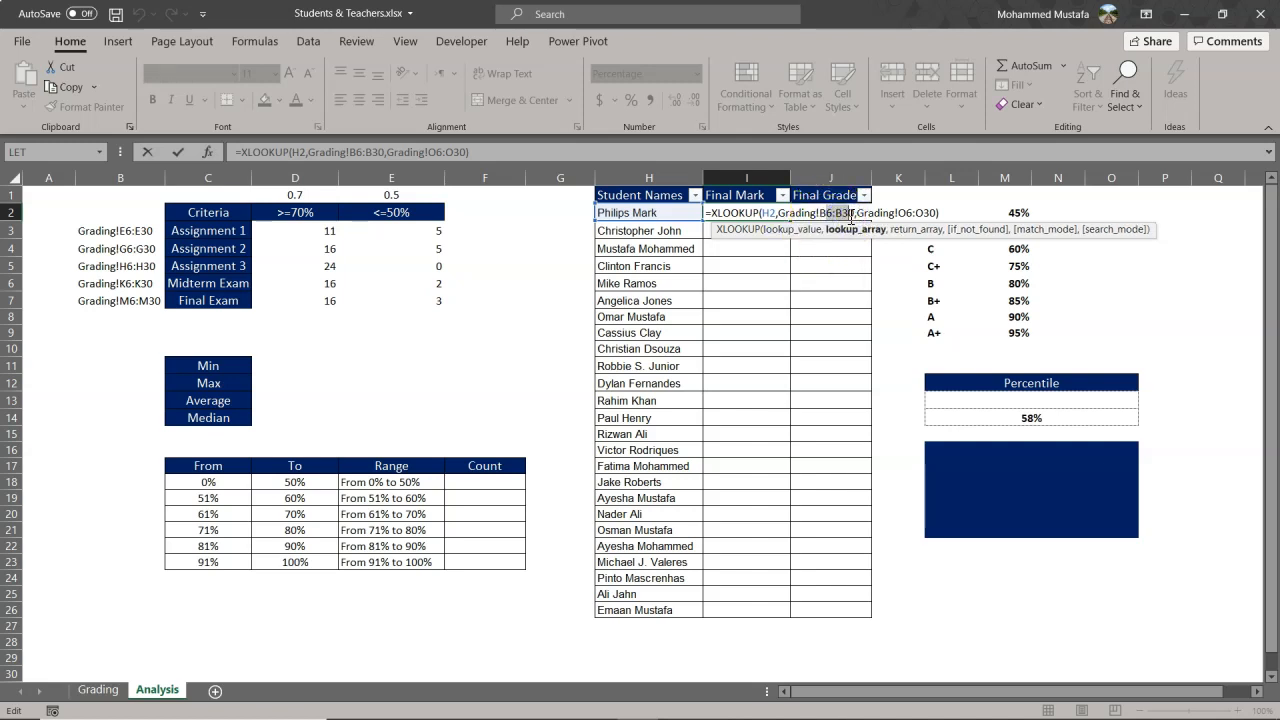
pyautogui.press('F4')
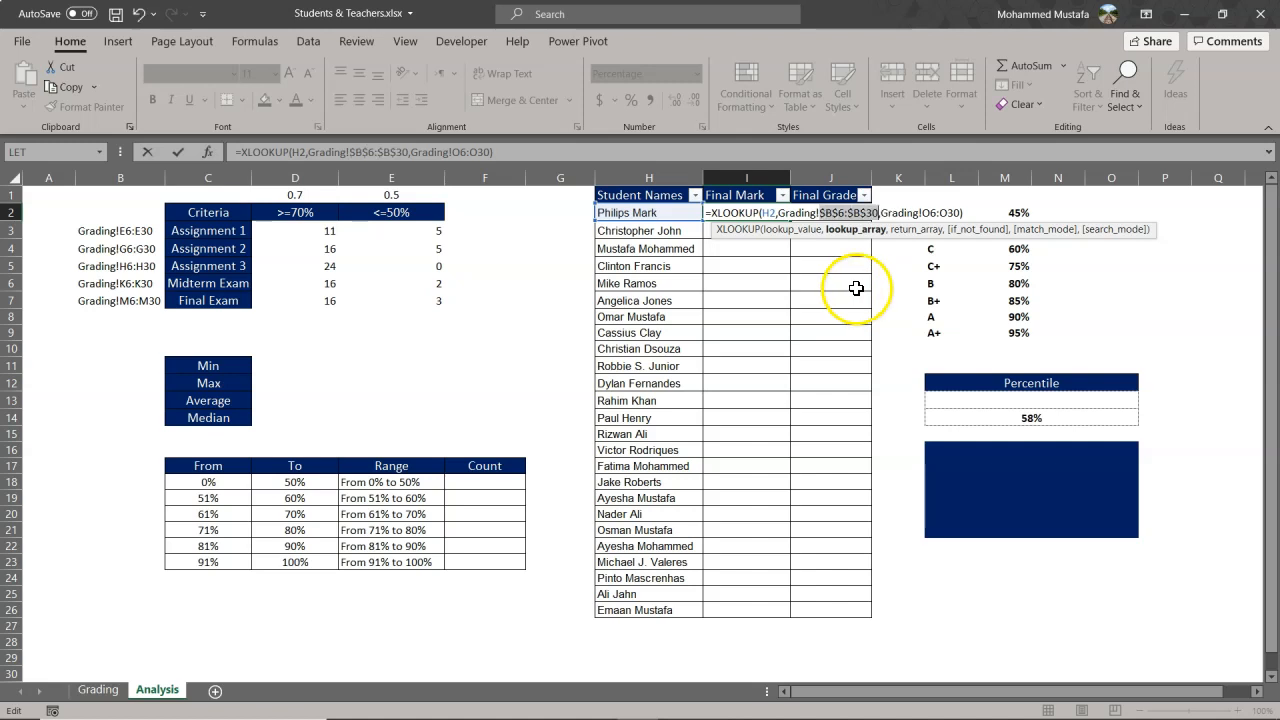
pyautogui.click(931, 213)
pyautogui.press('F4')
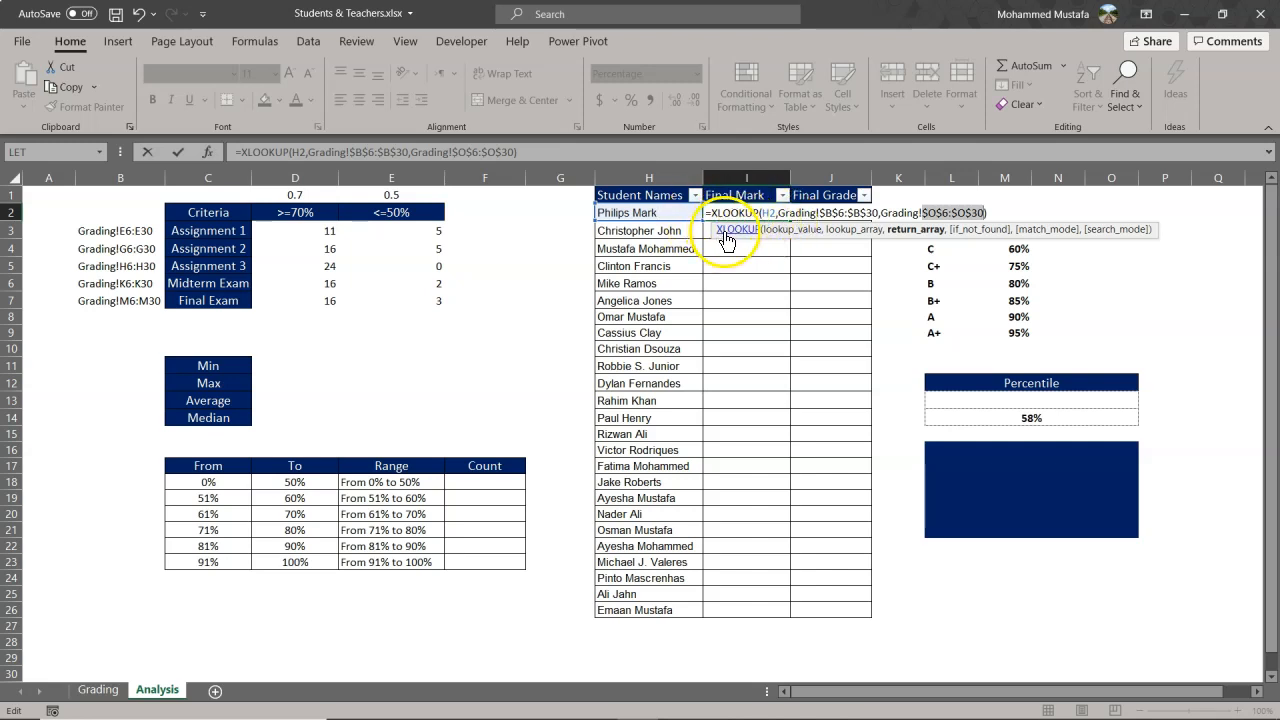
pyautogui.click(757, 215)
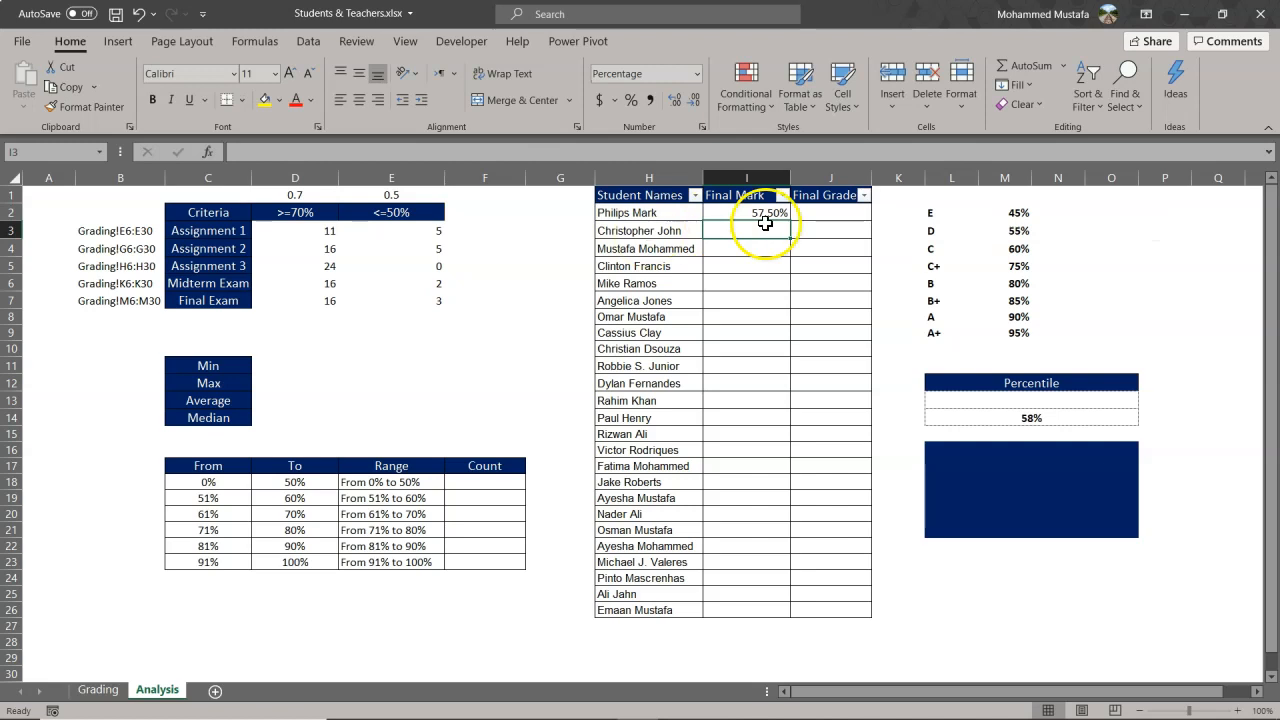
pyautogui.moveTo(791, 218); pyautogui.dragTo(785, 618)
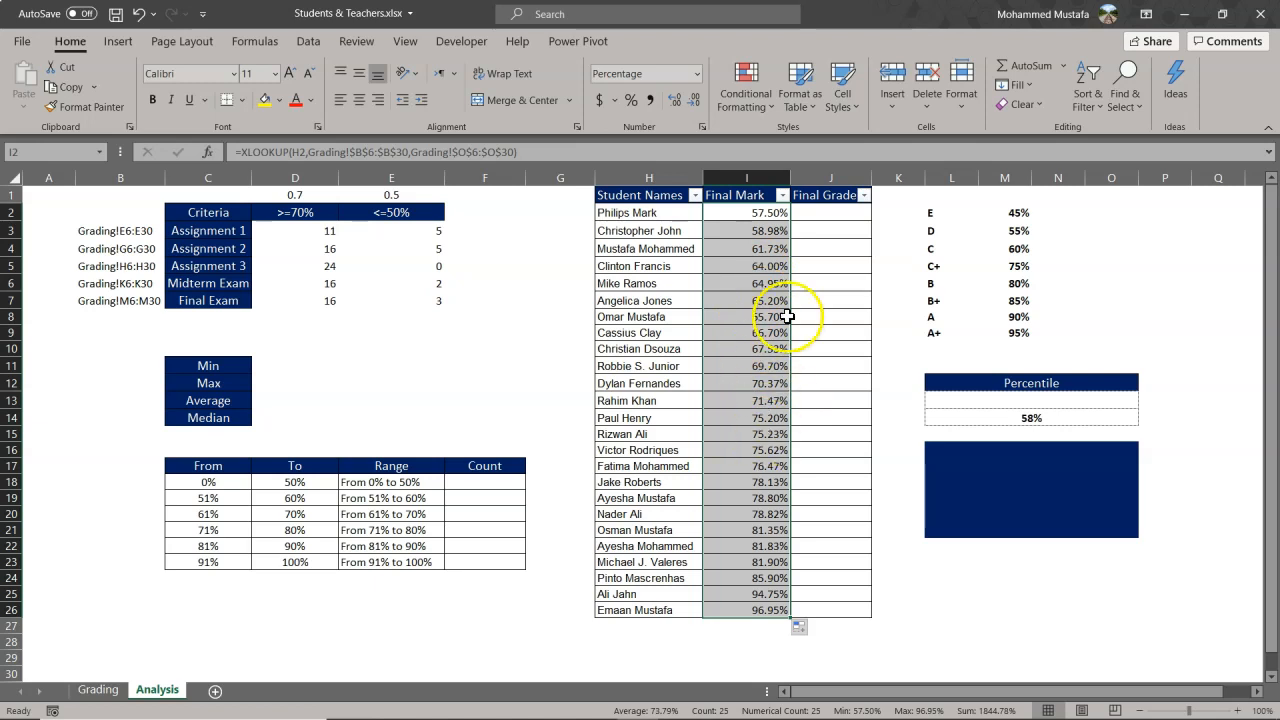
pyautogui.click(729, 262)
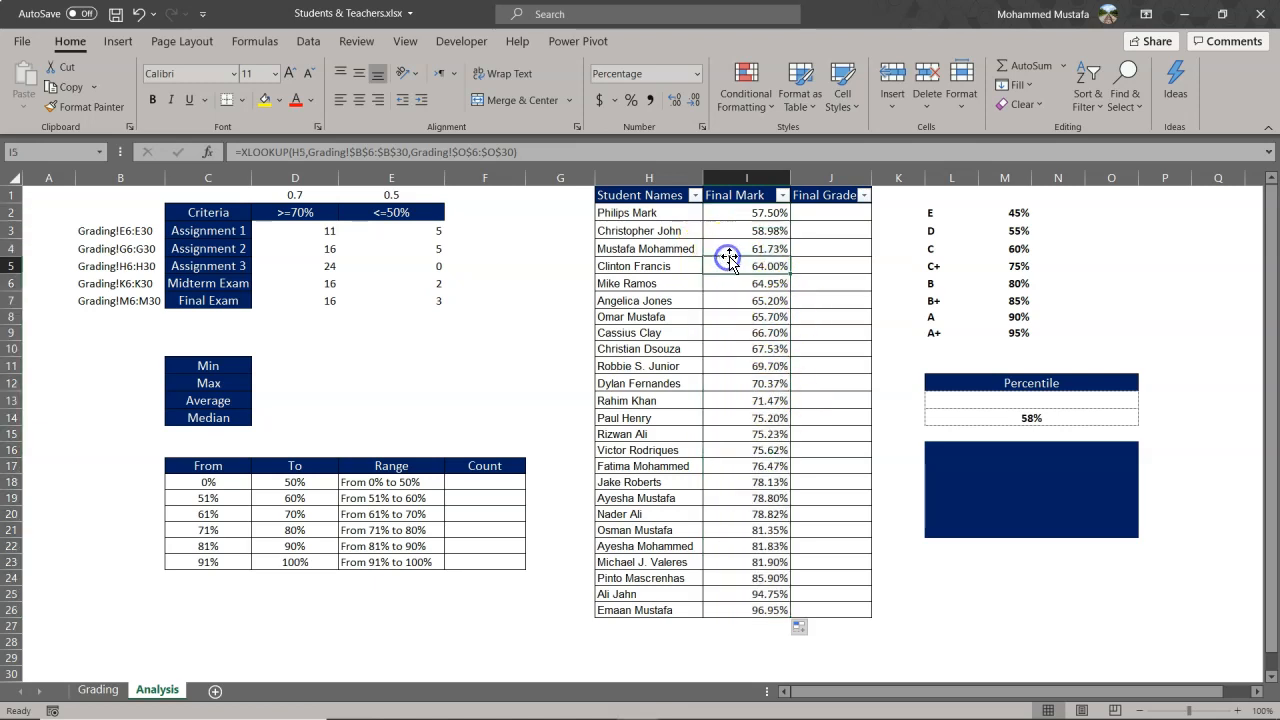
# Wrap the XLOOKUP formula in I2 in a ROUND function with 2 as the number of digits.
pyautogui.click(760, 216)
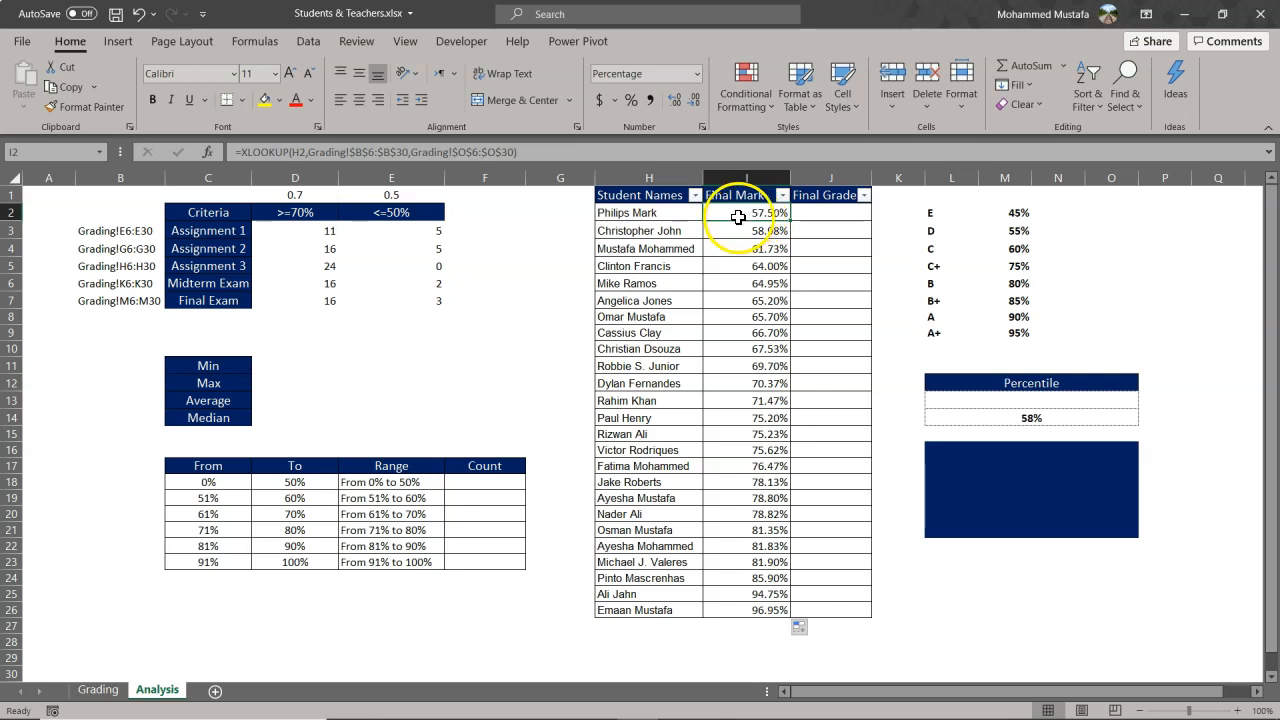
pyautogui.click(242, 152)
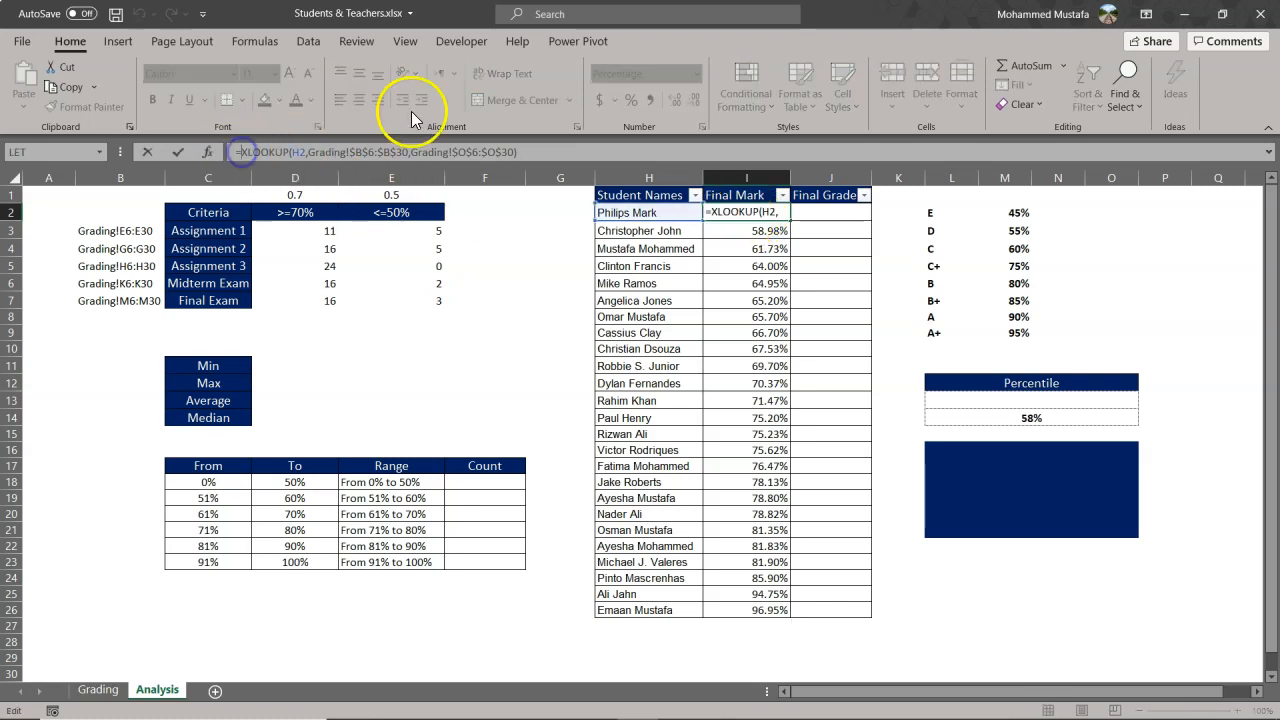
pyautogui.write('roun')
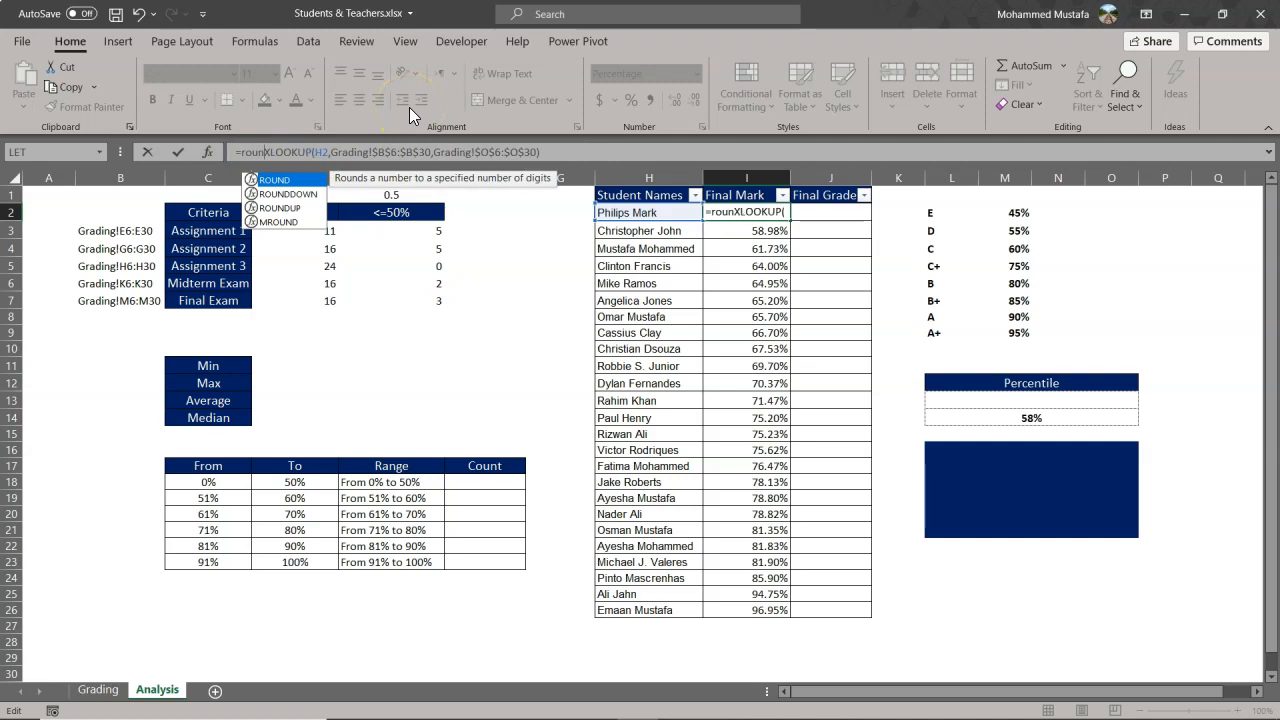
pyautogui.press('Tab')
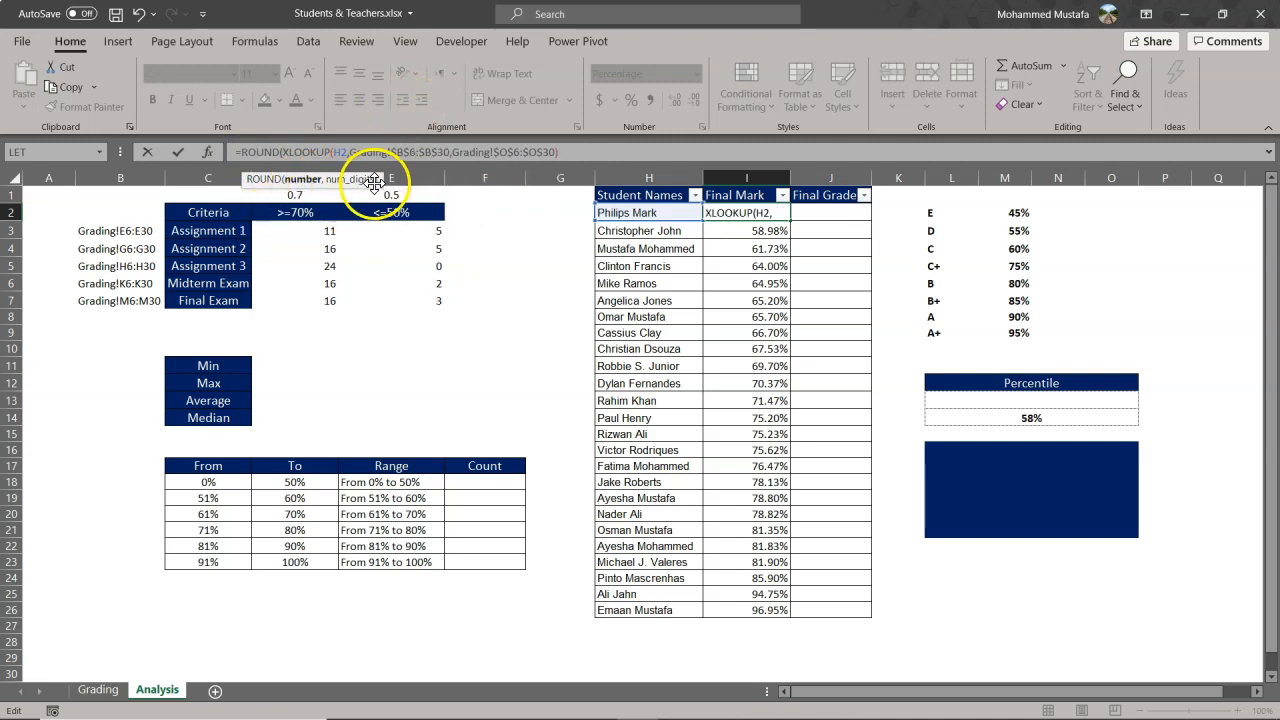
pyautogui.moveTo(285, 153); pyautogui.dragTo(578, 162)
pyautogui.click(579, 152)
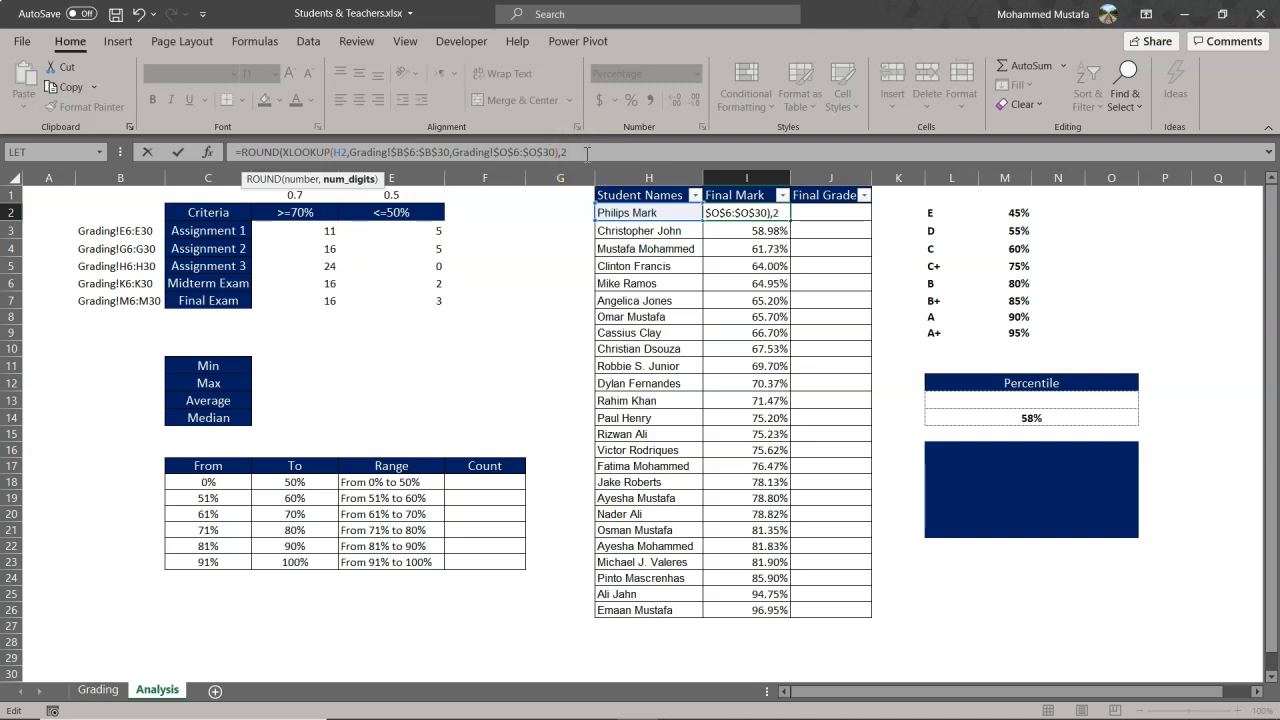
pyautogui.press('Return')
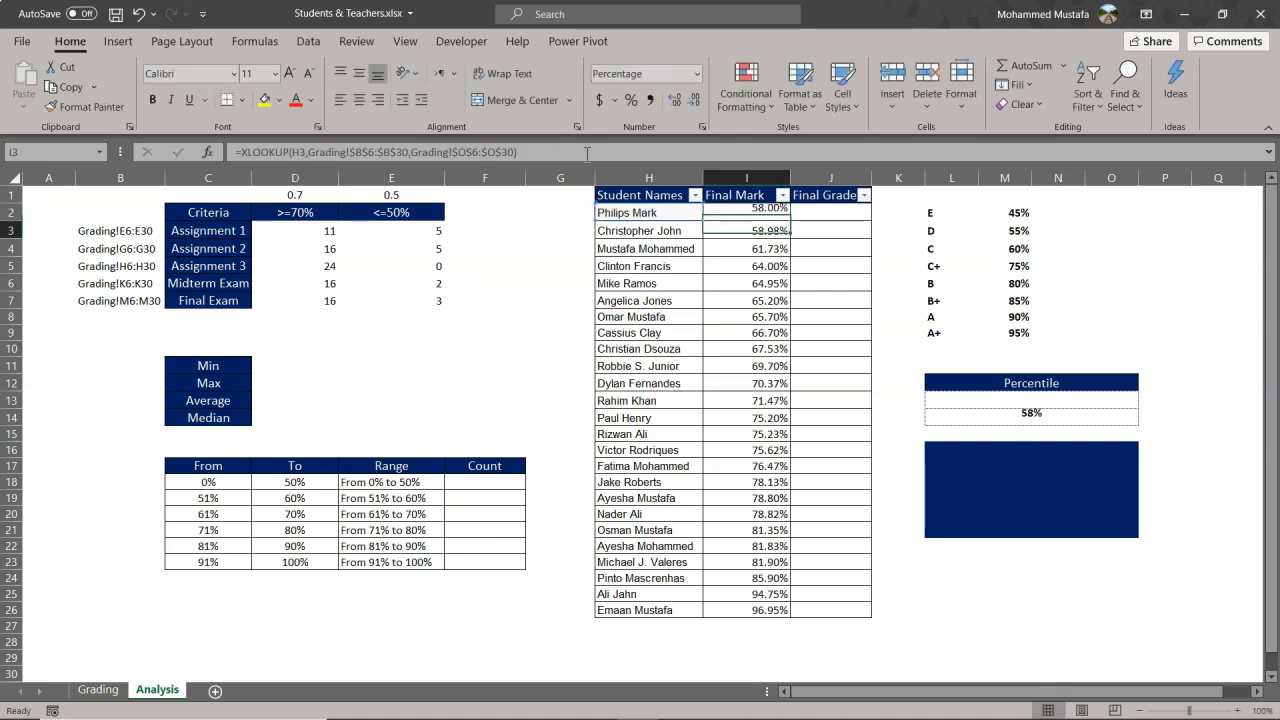
# Fill the rounded Final Mark formula down from I2 to I26 and format the marks as percentages without decimals.
pyautogui.click(784, 214)
pyautogui.moveTo(792, 221); pyautogui.dragTo(798, 617)
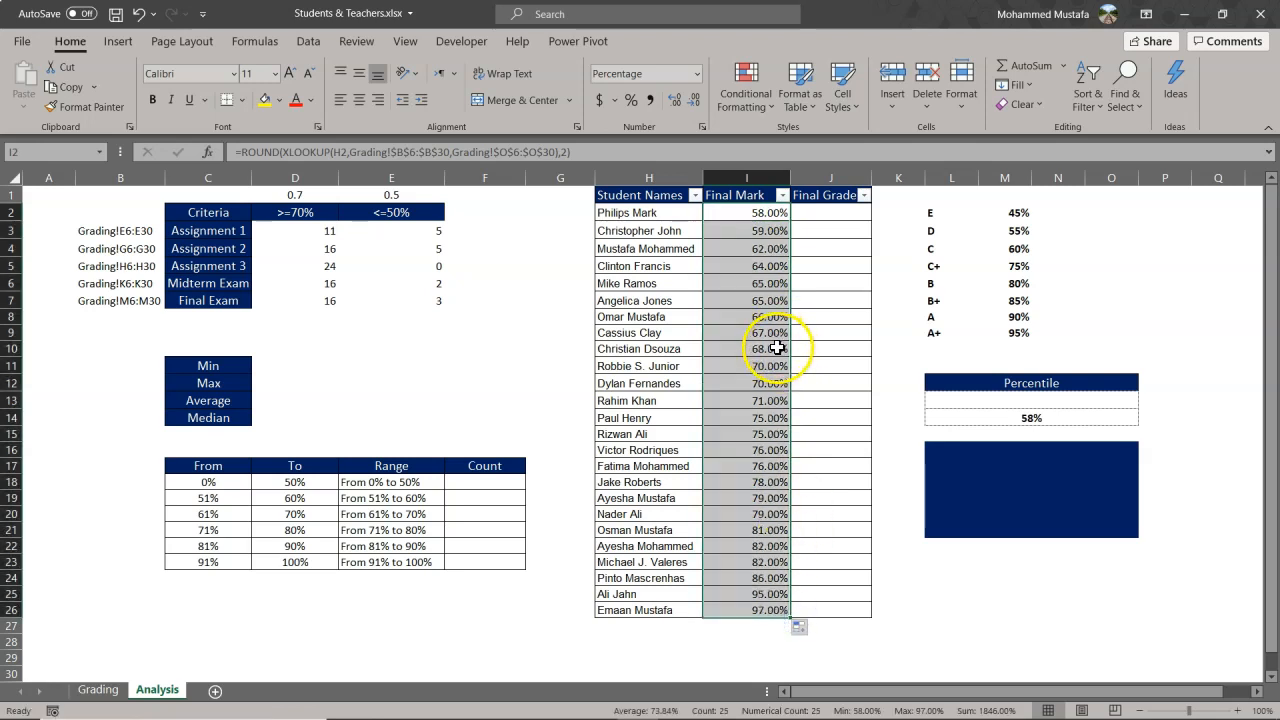
pyautogui.click(694, 102)
pyautogui.click(694, 102)
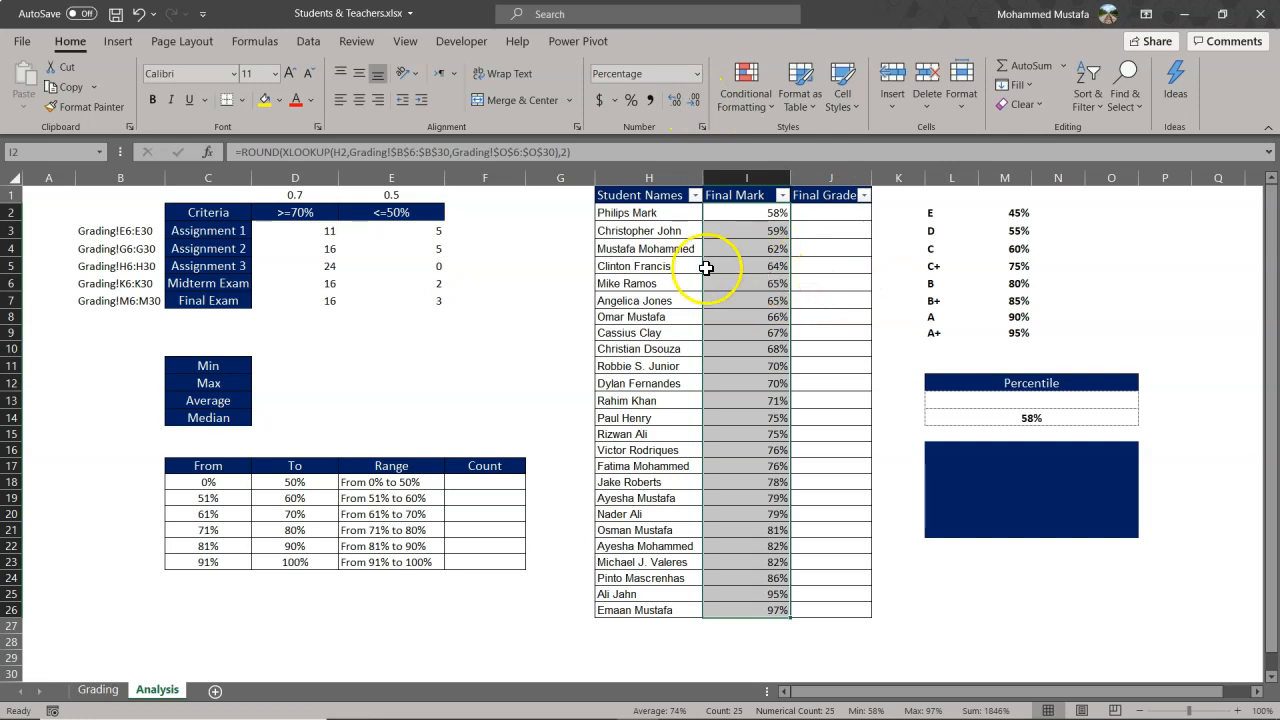
pyautogui.click(739, 276)
# Calculate the lowest final mark in D11 next to Min with =MIN(I2:I26).
pyautogui.click(283, 366)
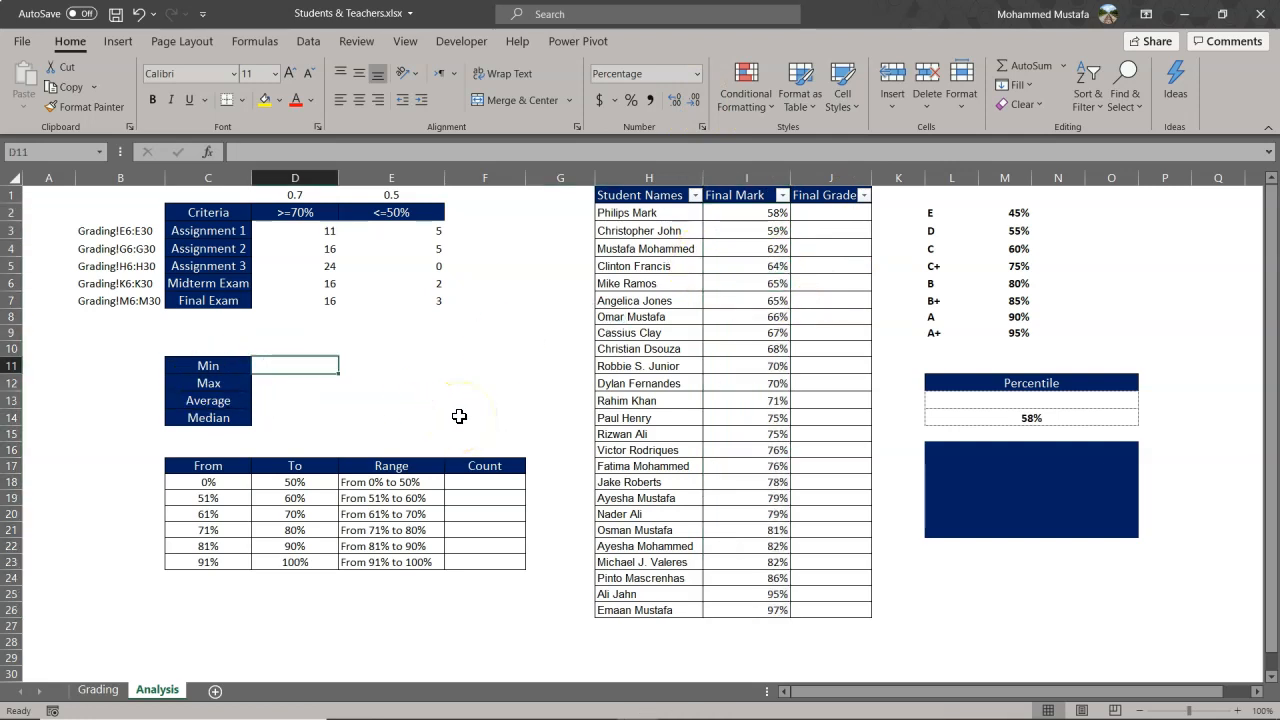
pyautogui.write('=min')
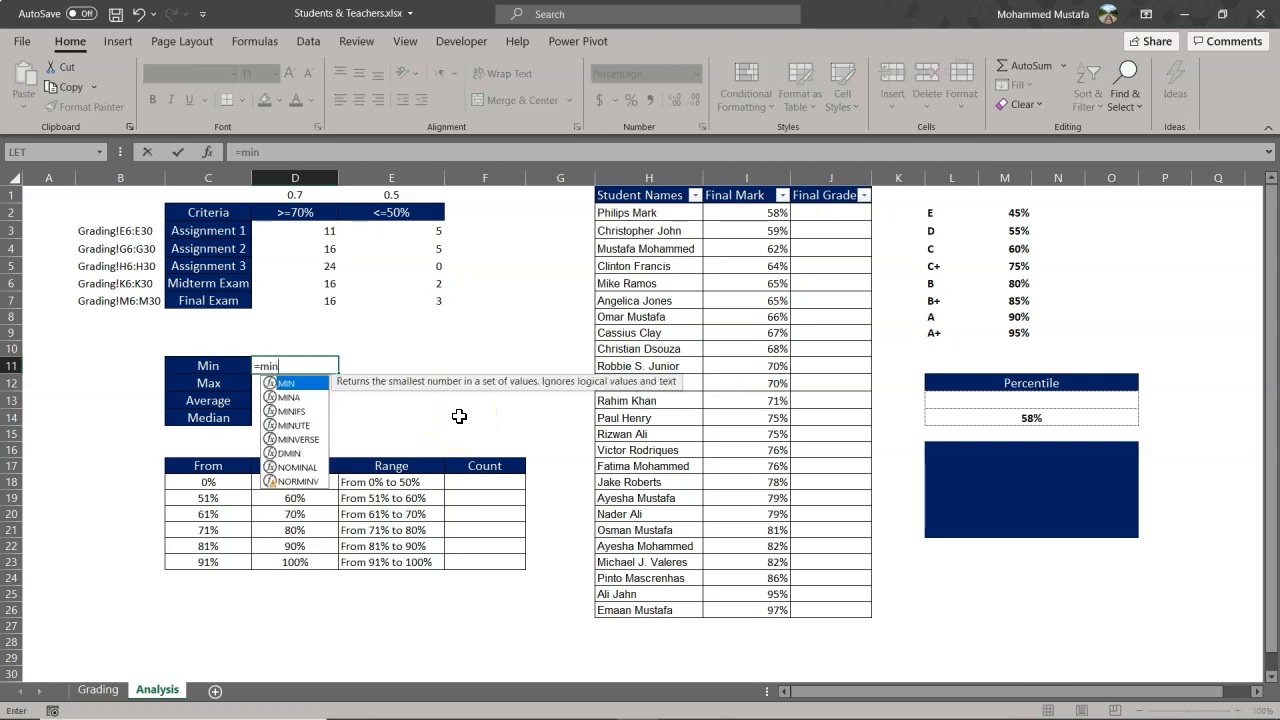
pyautogui.press('Tab')
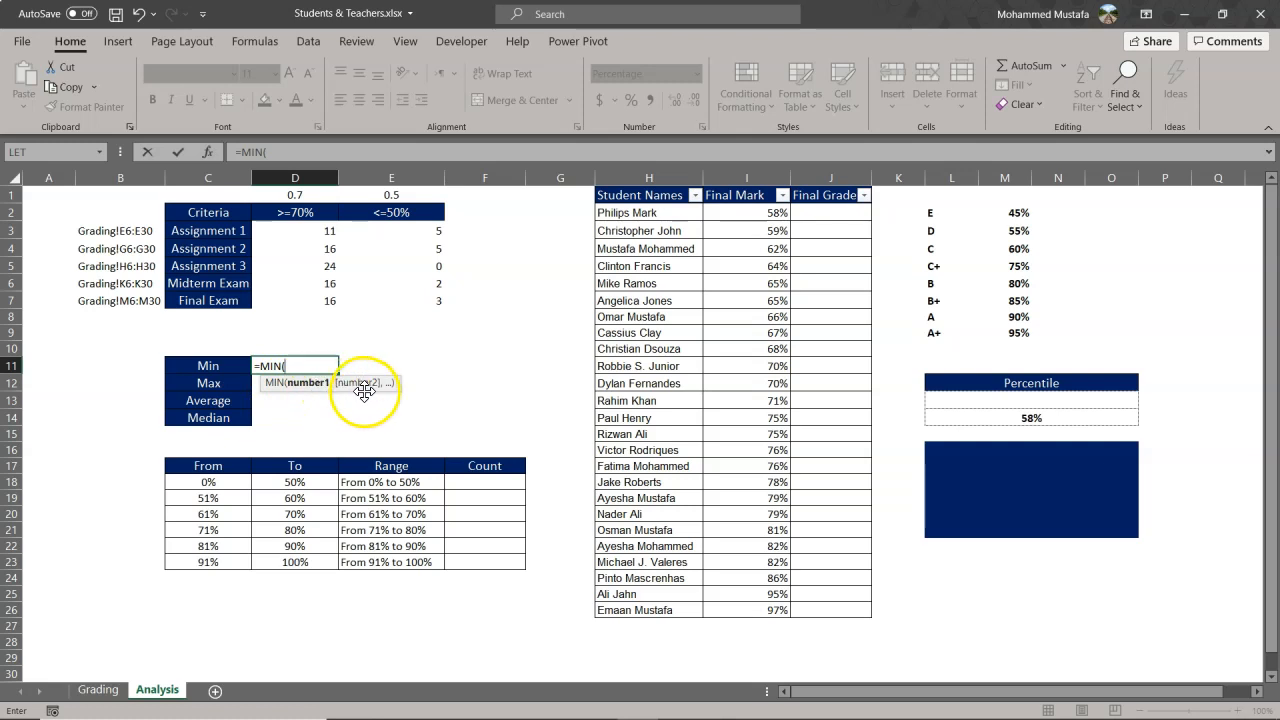
pyautogui.moveTo(750, 214); pyautogui.dragTo(750, 607)
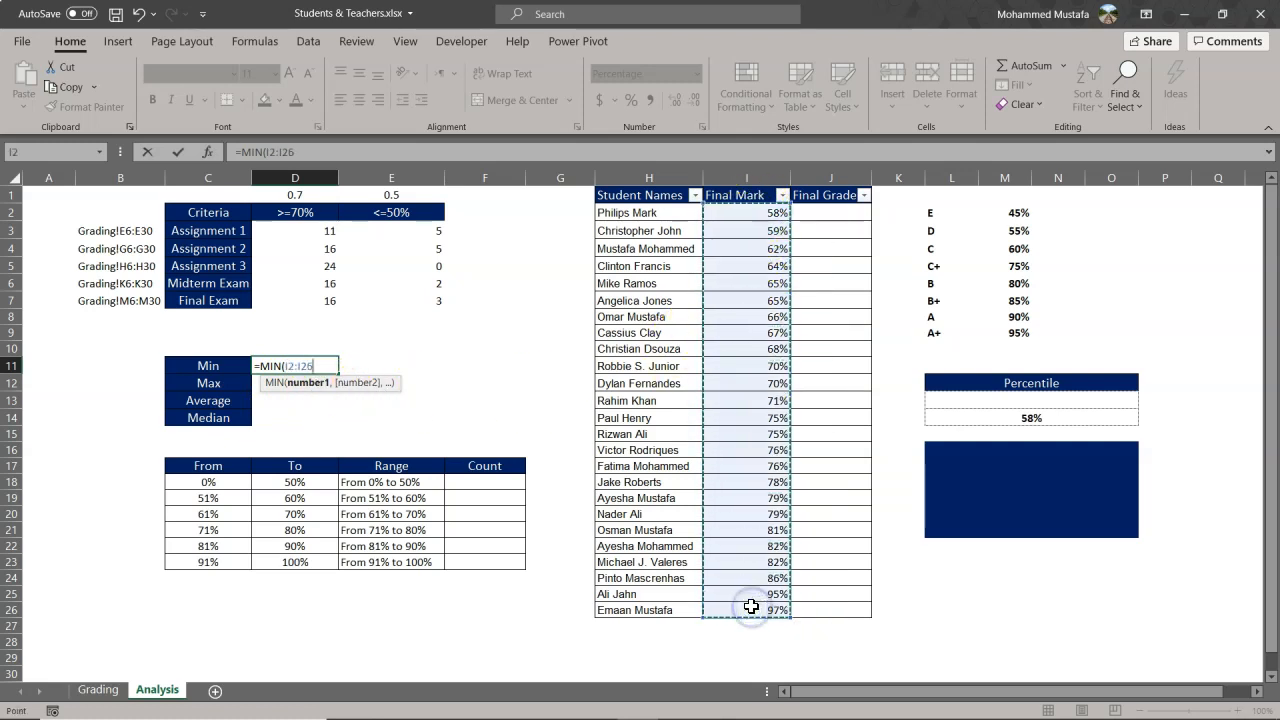
pyautogui.write(')')
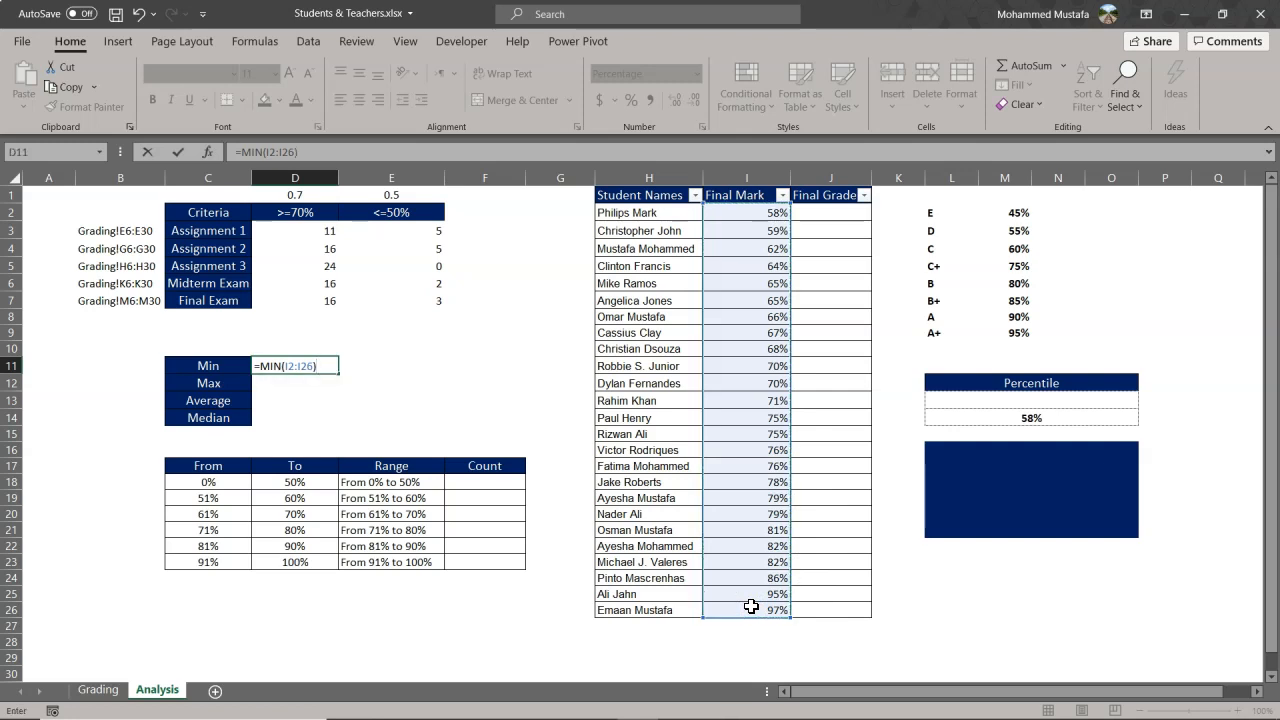
pyautogui.press('Return')
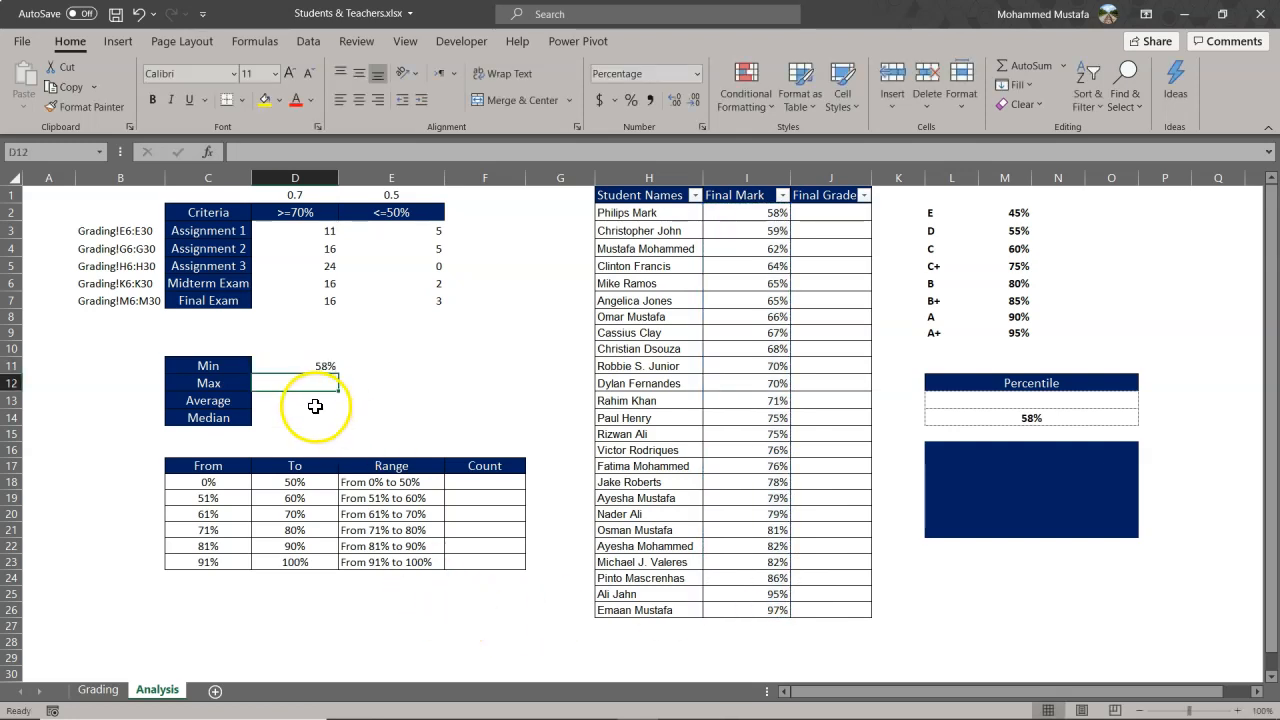
pyautogui.click(311, 367)
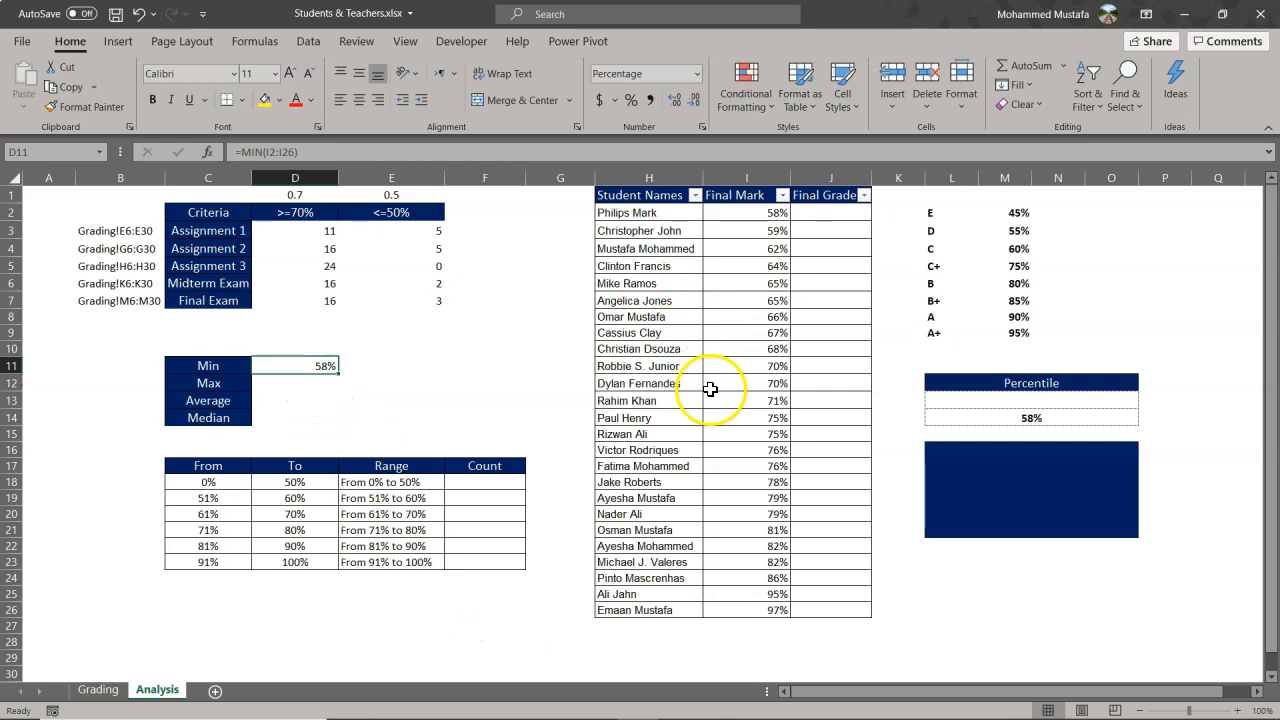
# Calculate the highest final mark in D12 next to Max with =MAX(I2:I26).
pyautogui.click(294, 383)
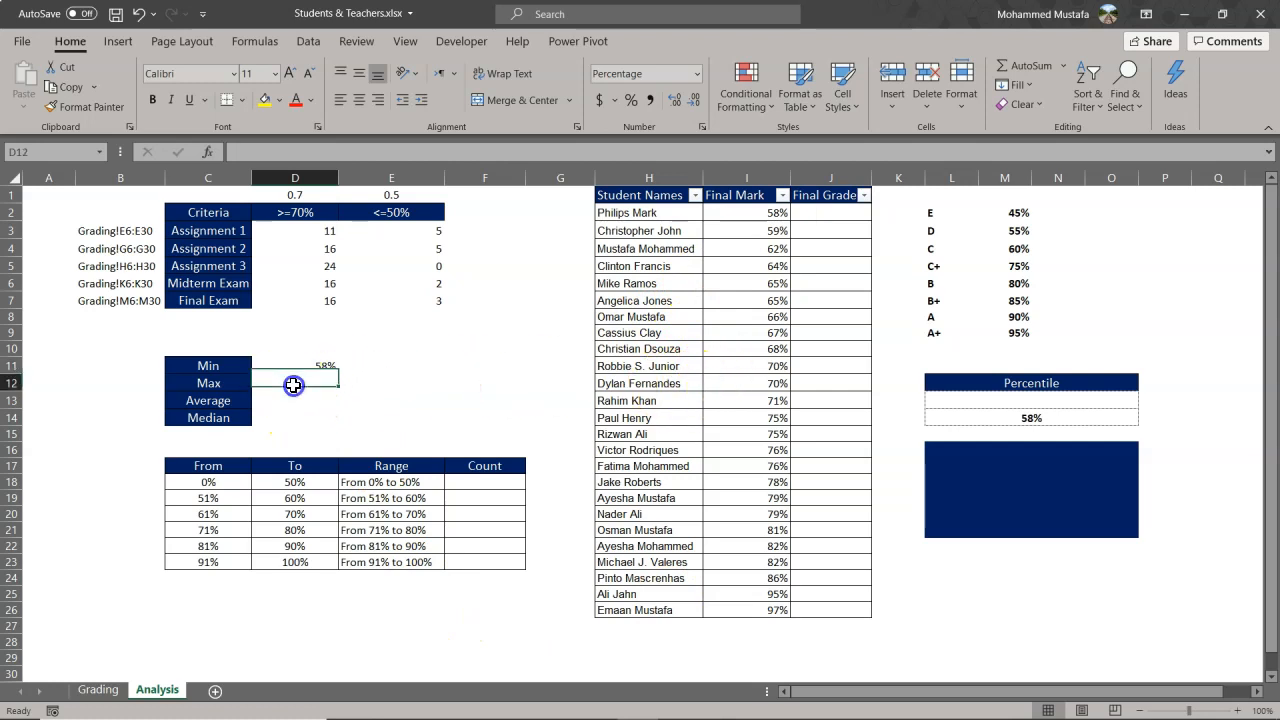
pyautogui.write('=MAX(')
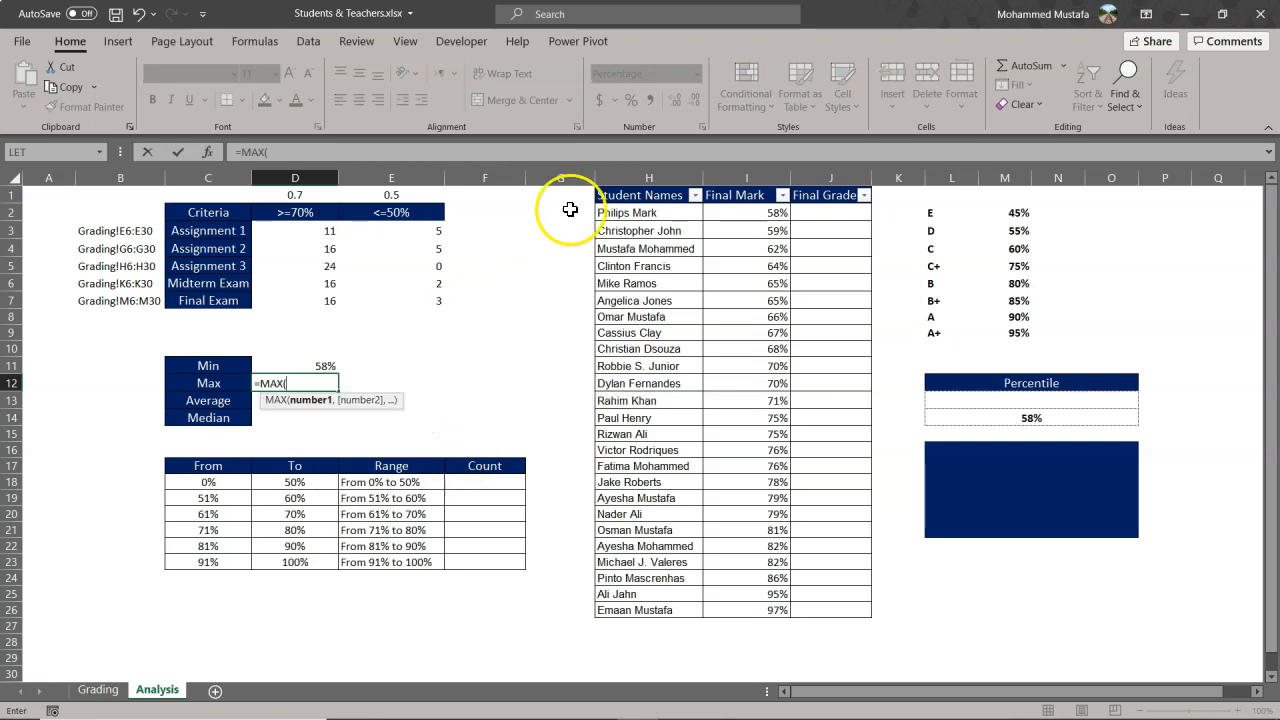
pyautogui.moveTo(745, 215); pyautogui.dragTo(755, 605)
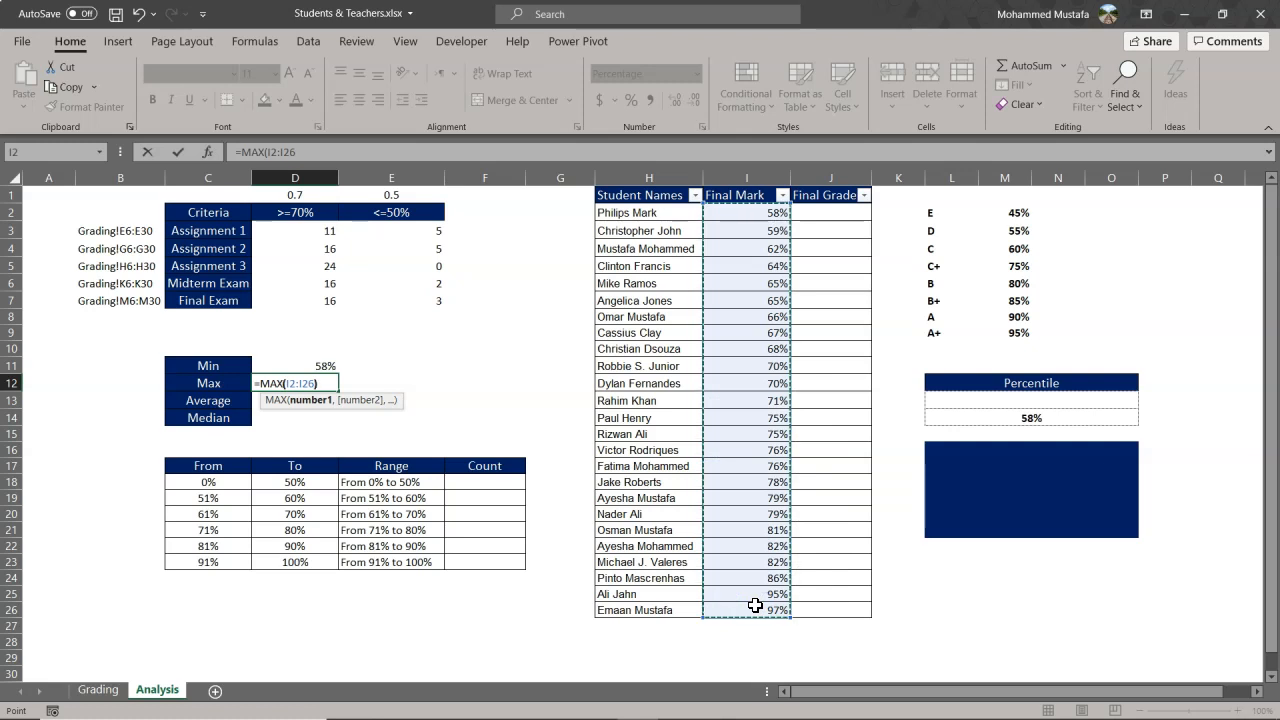
pyautogui.press('Return')
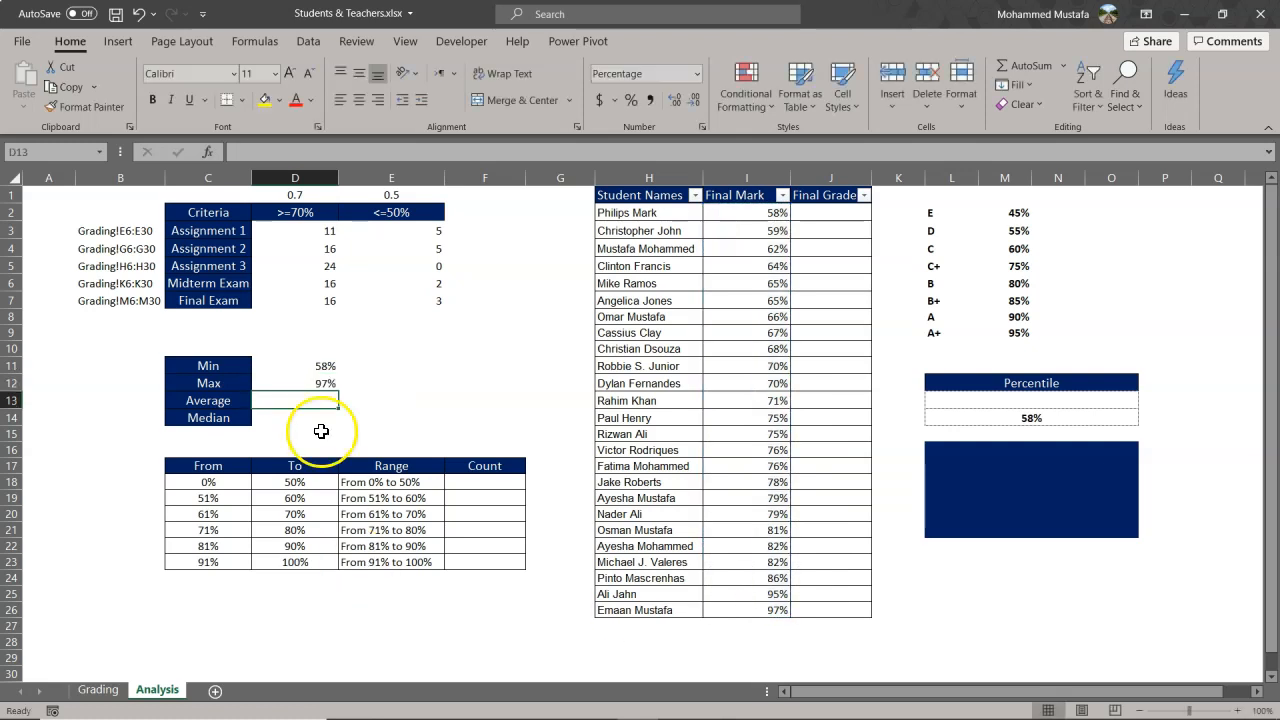
pyautogui.click(316, 383)
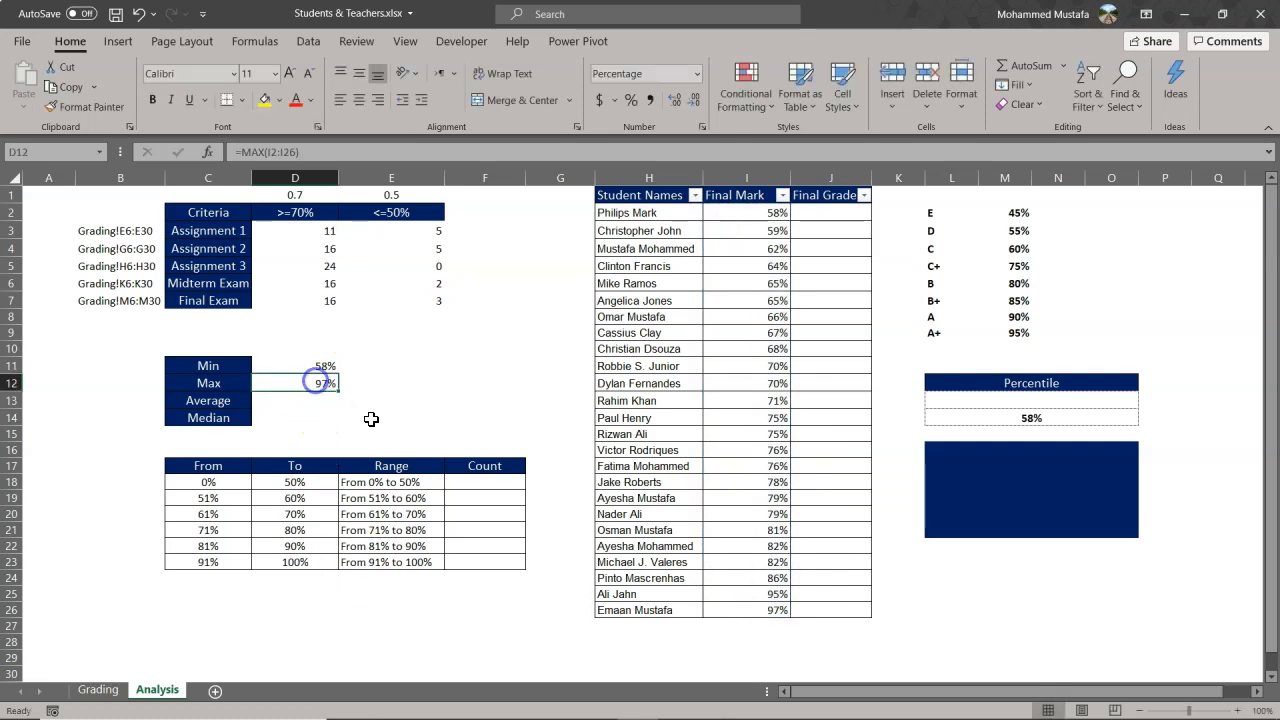
# Calculate the average final mark in D13 with an AVERAGE formula over I2:I26.
pyautogui.click(309, 399)
pyautogui.write('=av')
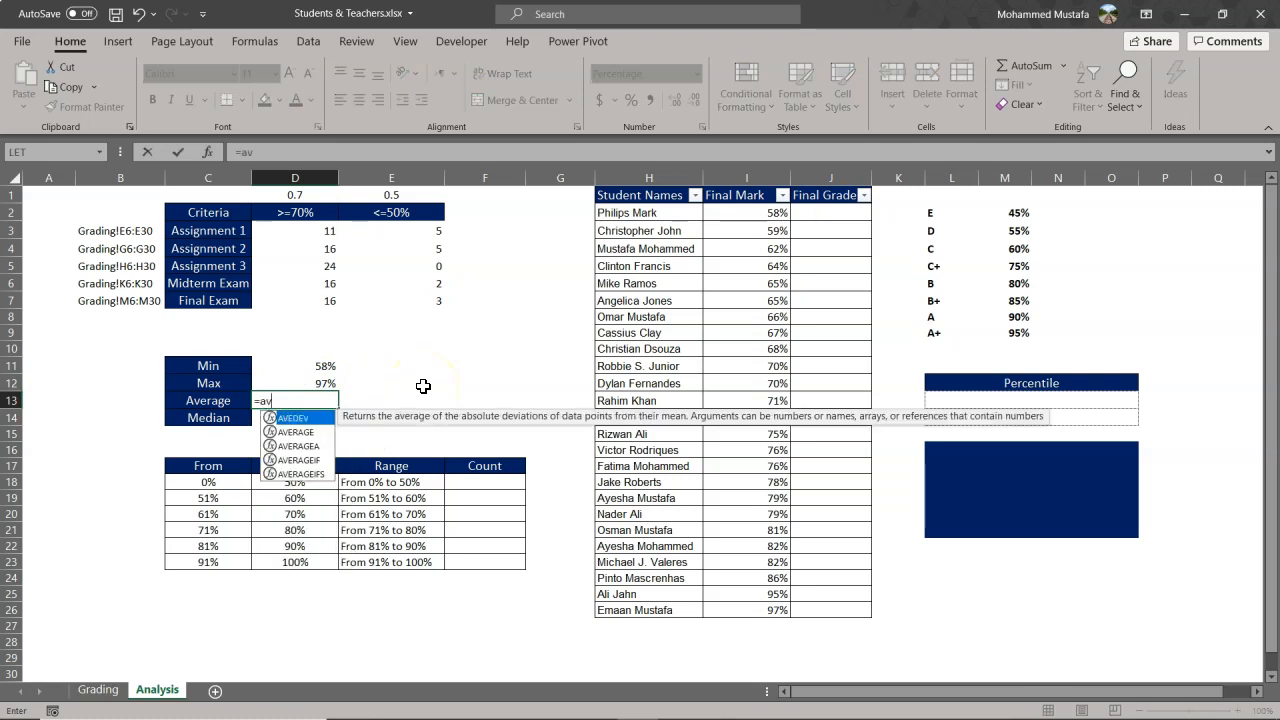
pyautogui.press('Down')
pyautogui.press('Tab')
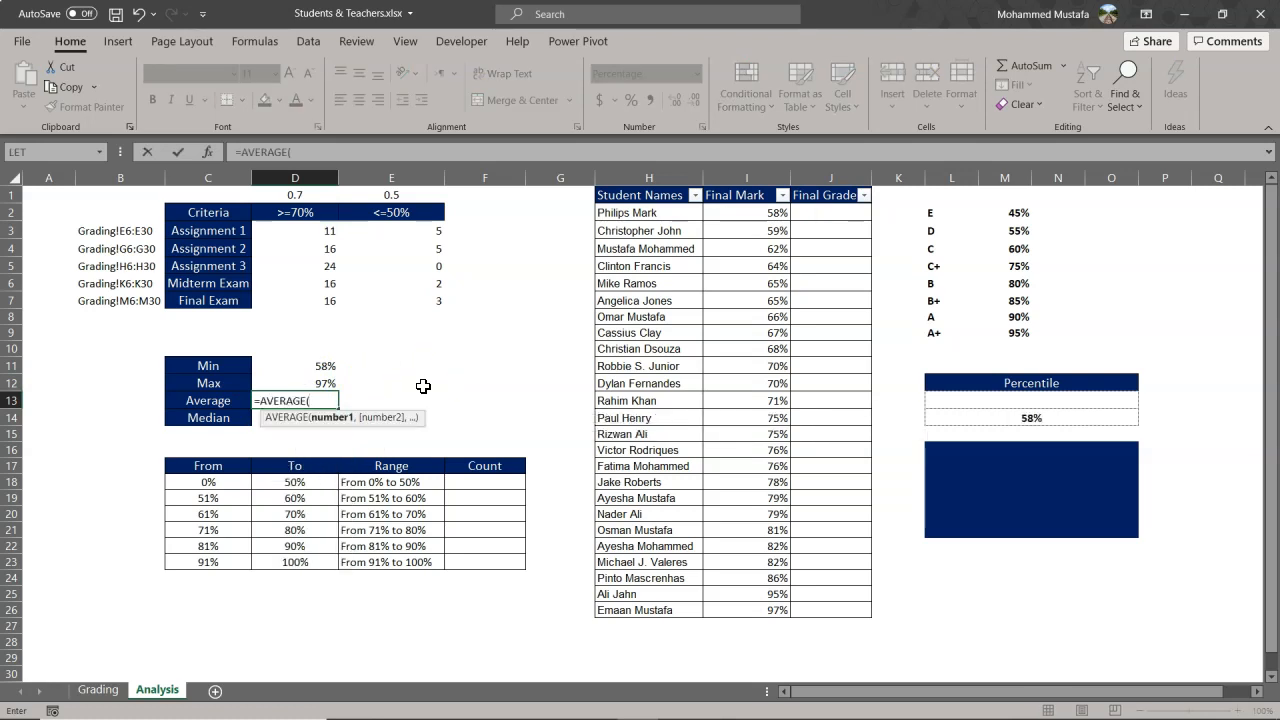
pyautogui.moveTo(772, 212); pyautogui.dragTo(769, 608)
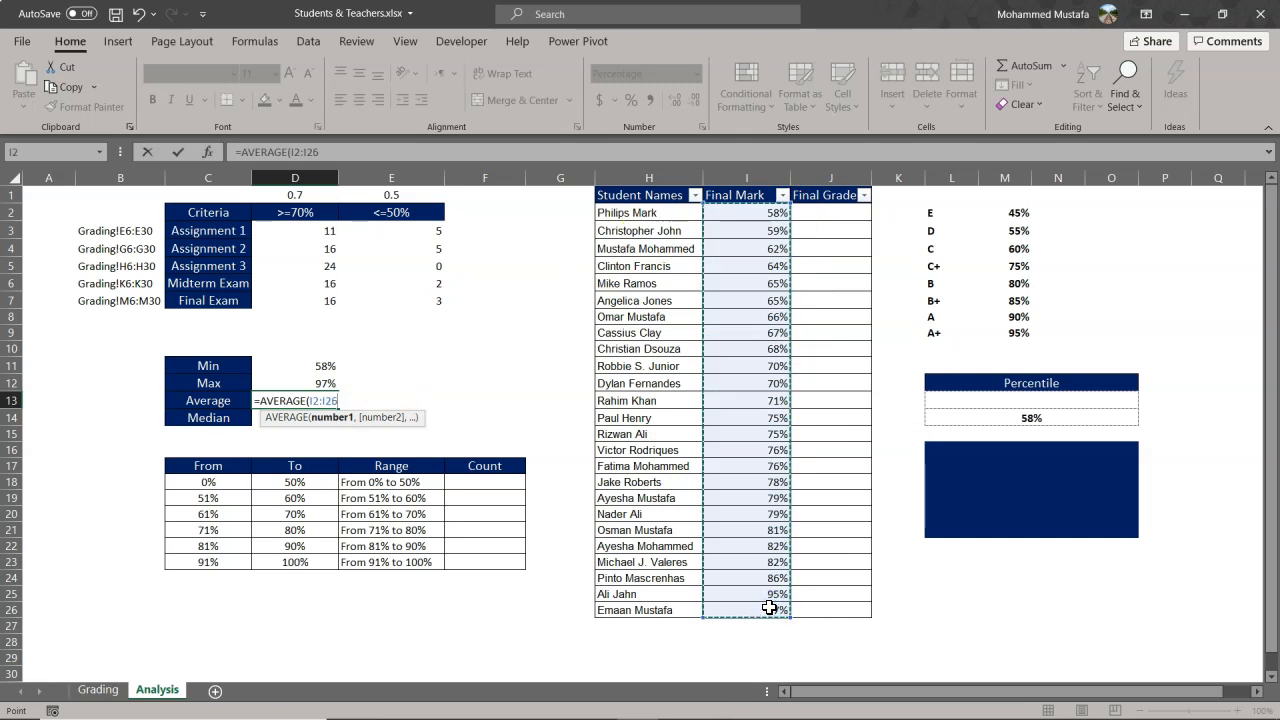
pyautogui.press('Return')
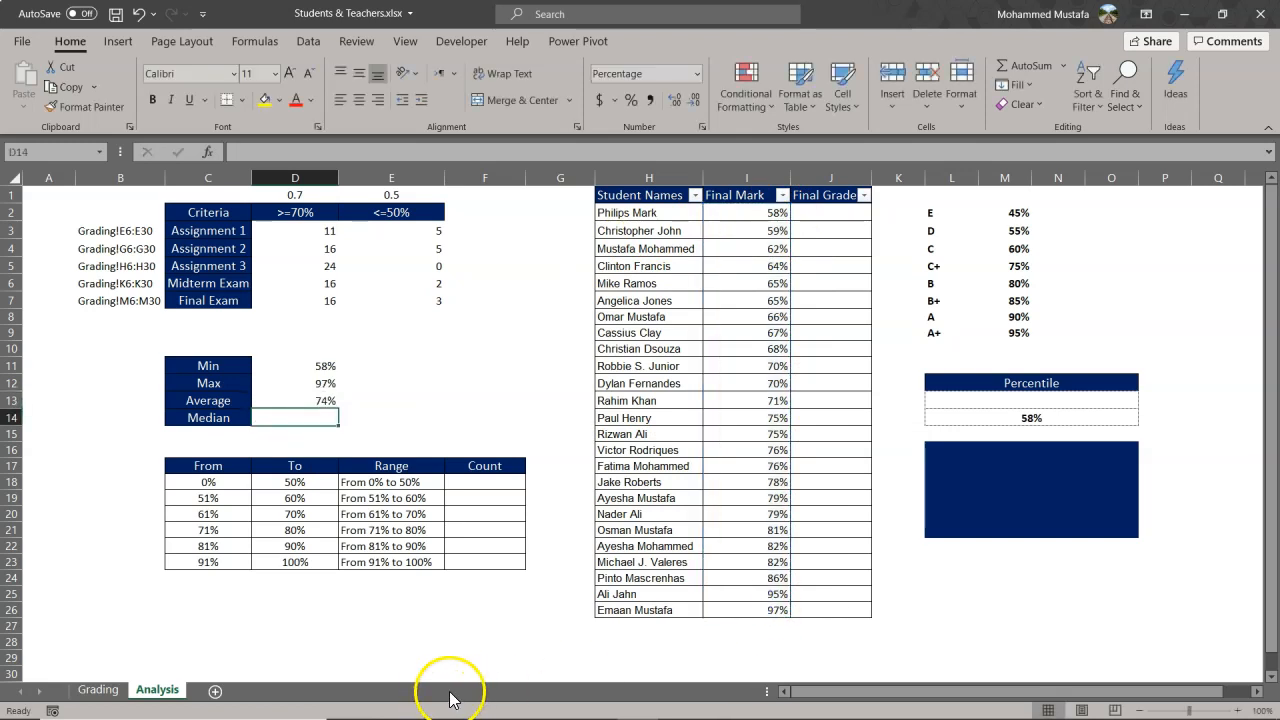
# Calculate the median final mark in D14 with a MEDIAN formula over I2:I26.
pyautogui.write('=')
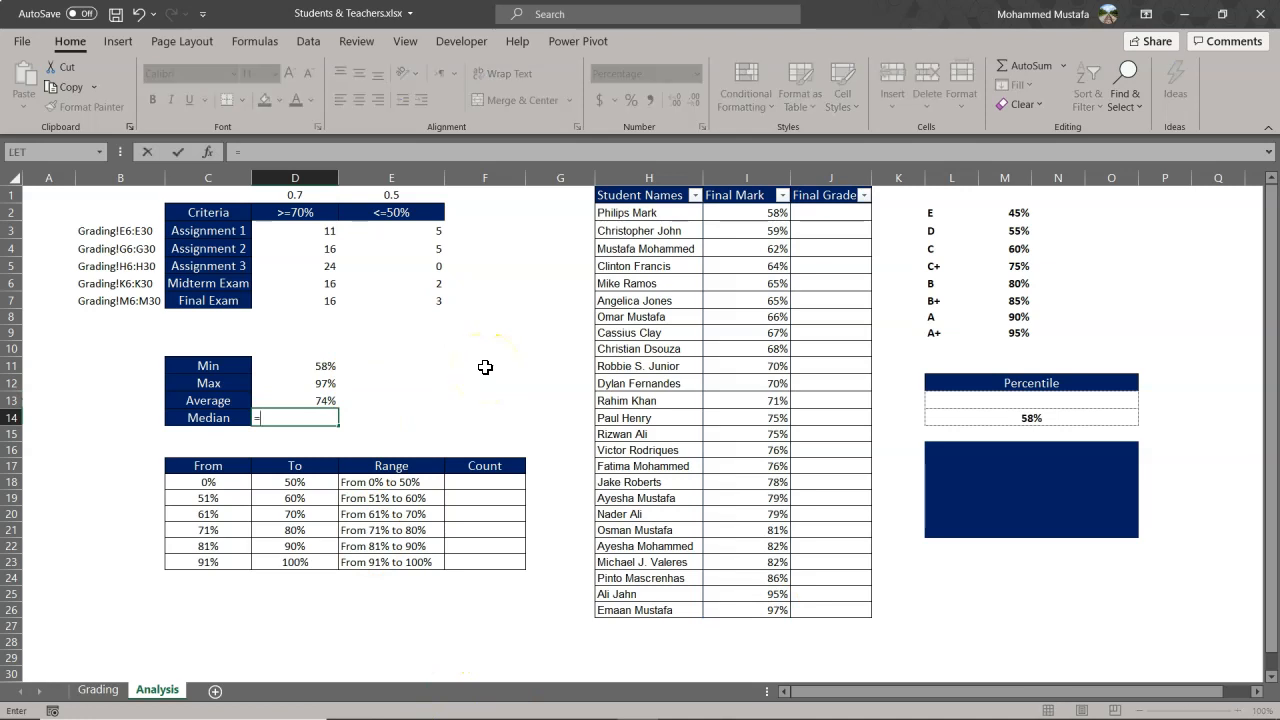
pyautogui.write('mied')
pyautogui.press('BackSpace')
pyautogui.press('BackSpace')
pyautogui.press('BackSpace')
pyautogui.write('ed')
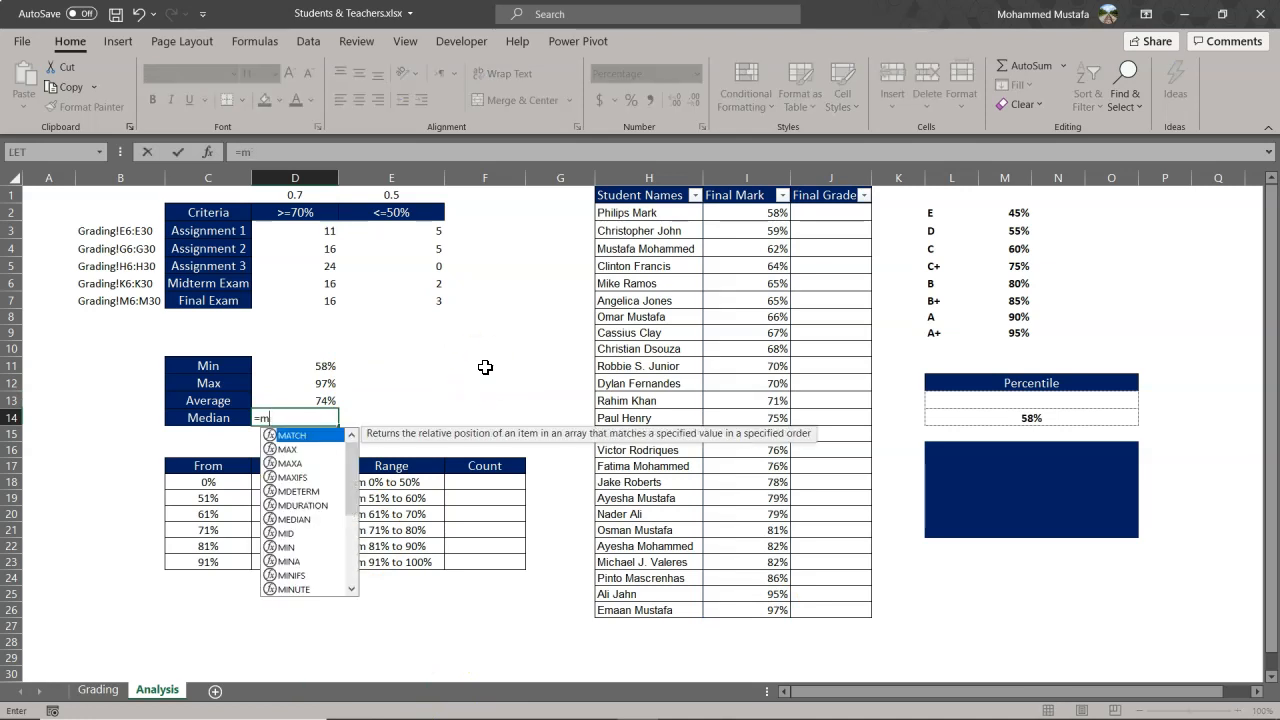
pyautogui.press('Tab')
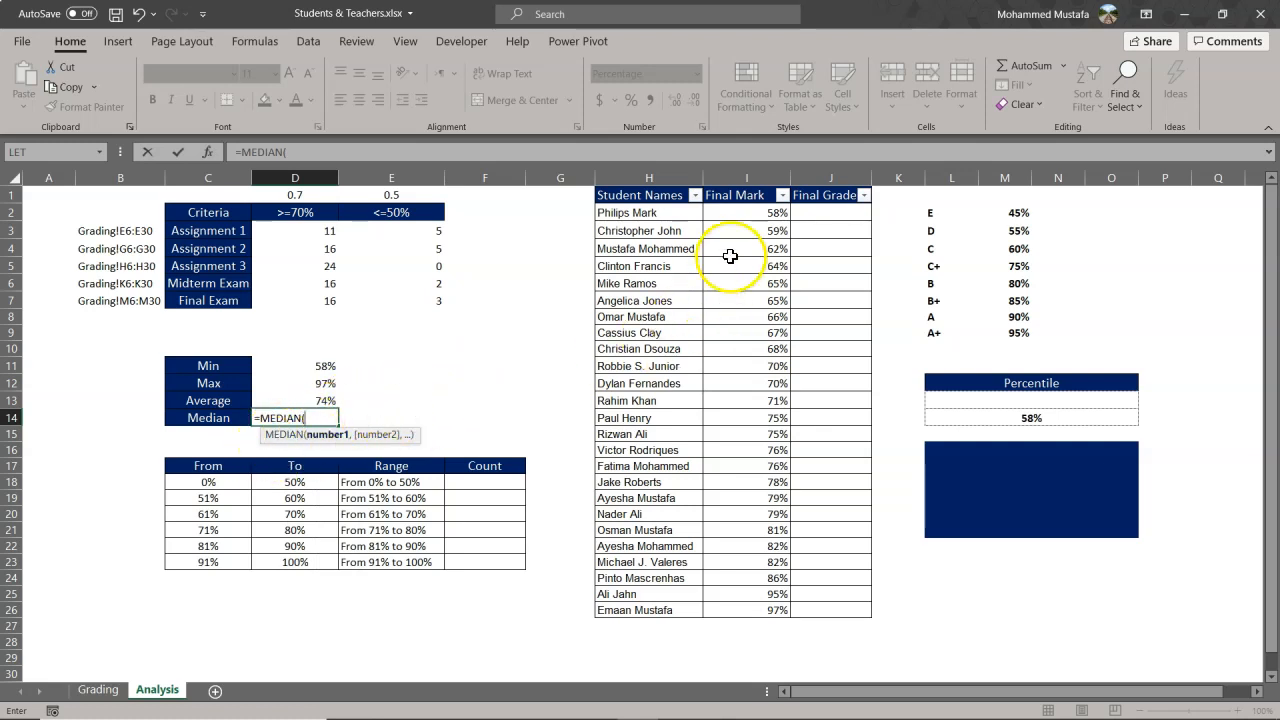
pyautogui.moveTo(743, 215); pyautogui.dragTo(741, 610)
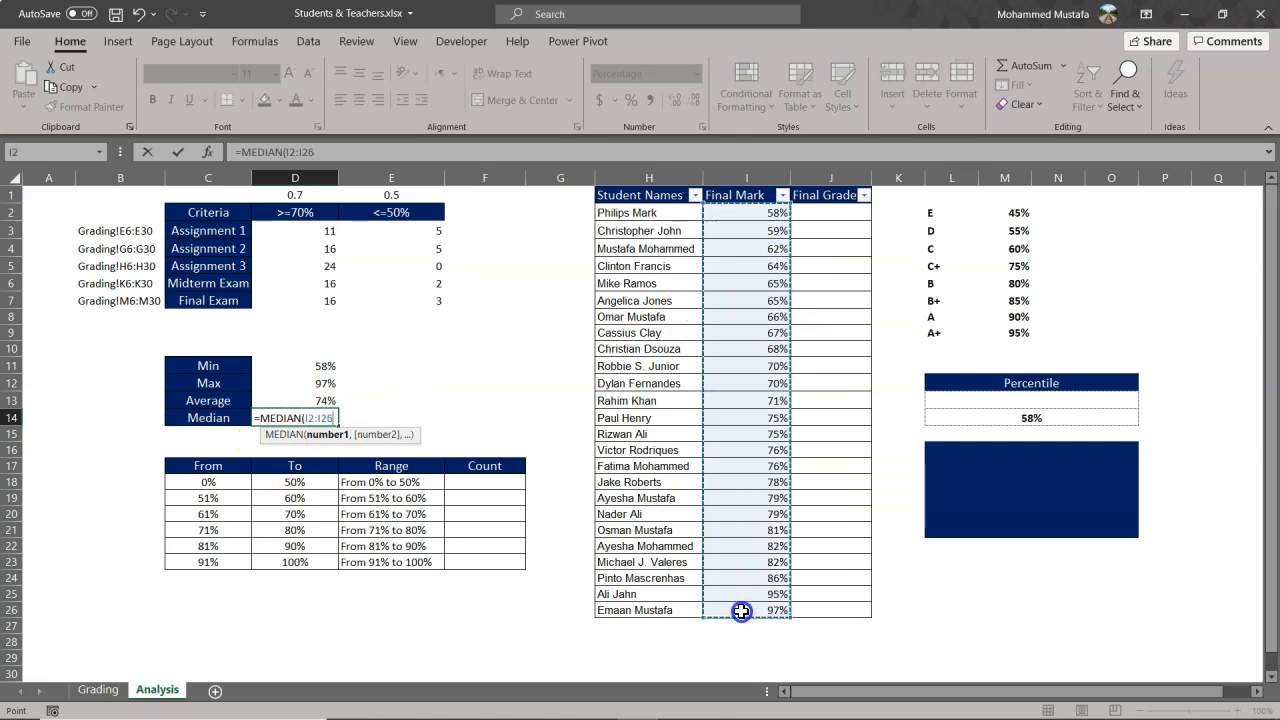
pyautogui.press('Return')
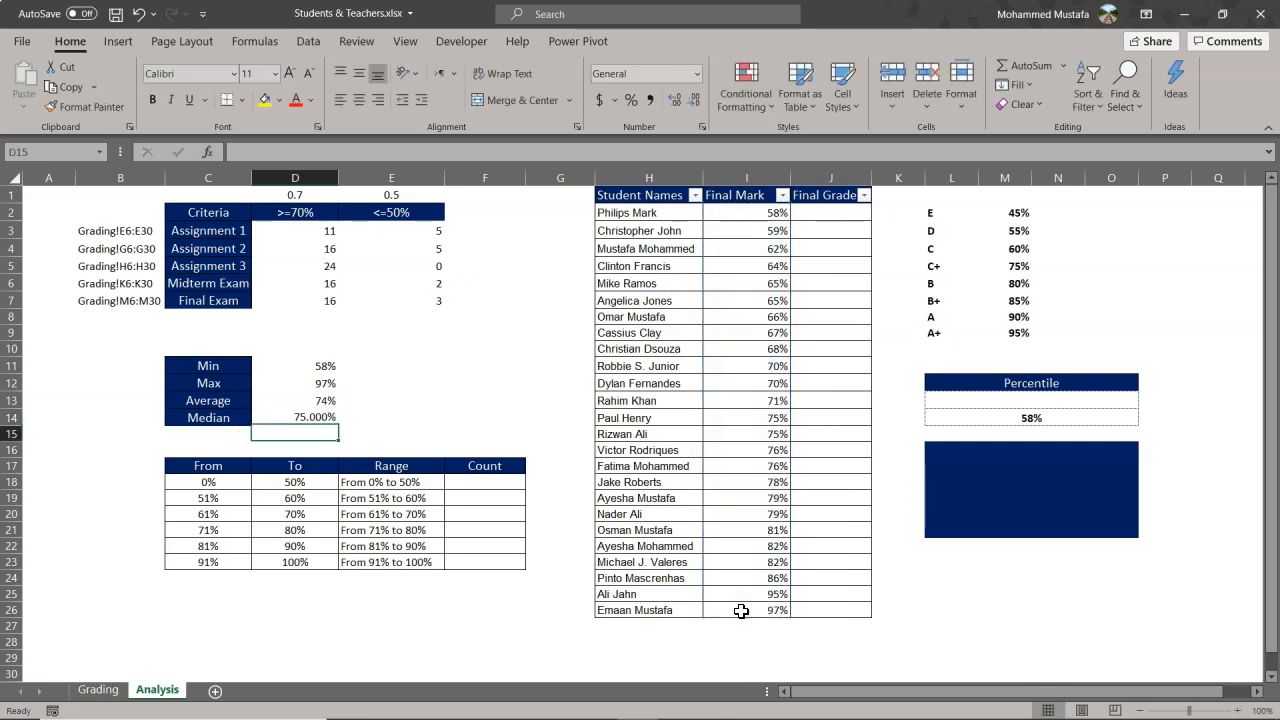
# Reduce the Median percentage in D14 to no decimal places.
pyautogui.click(316, 416)
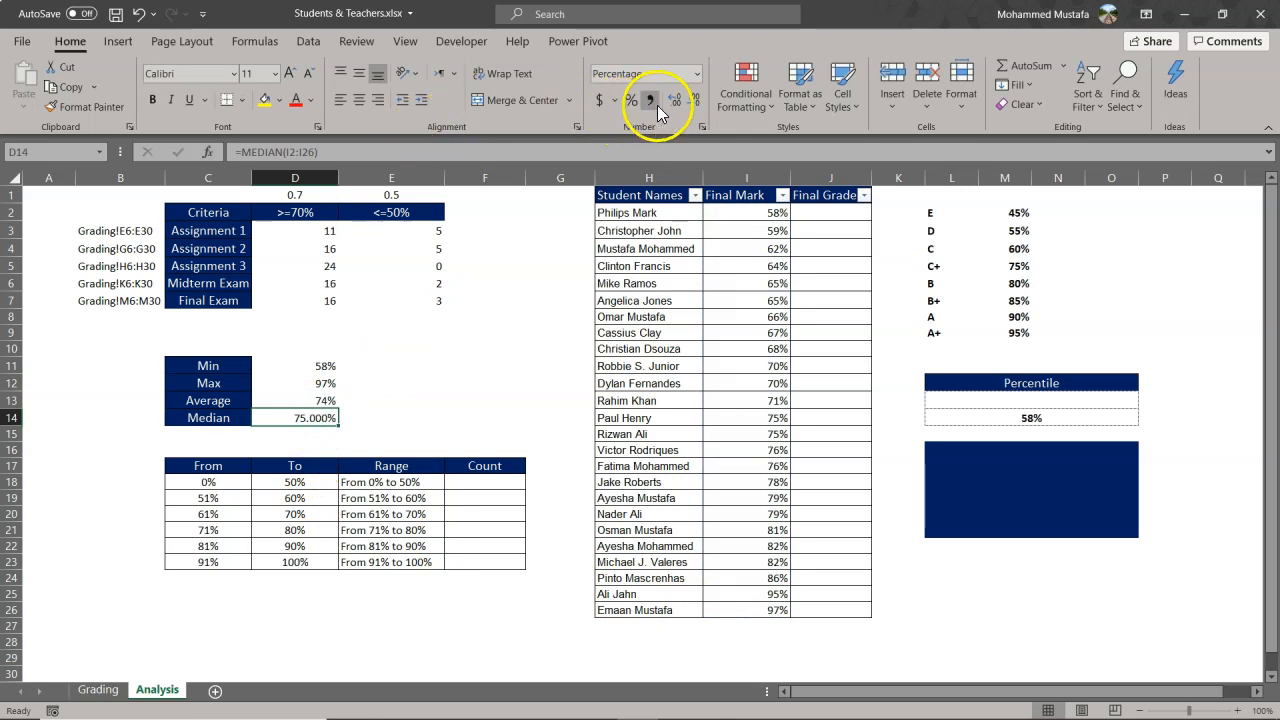
pyautogui.click(696, 102)
pyautogui.click(696, 102)
# Examine the middle mark in I14 of the Final Mark column against the marks above and below it.
pyautogui.click(755, 421)
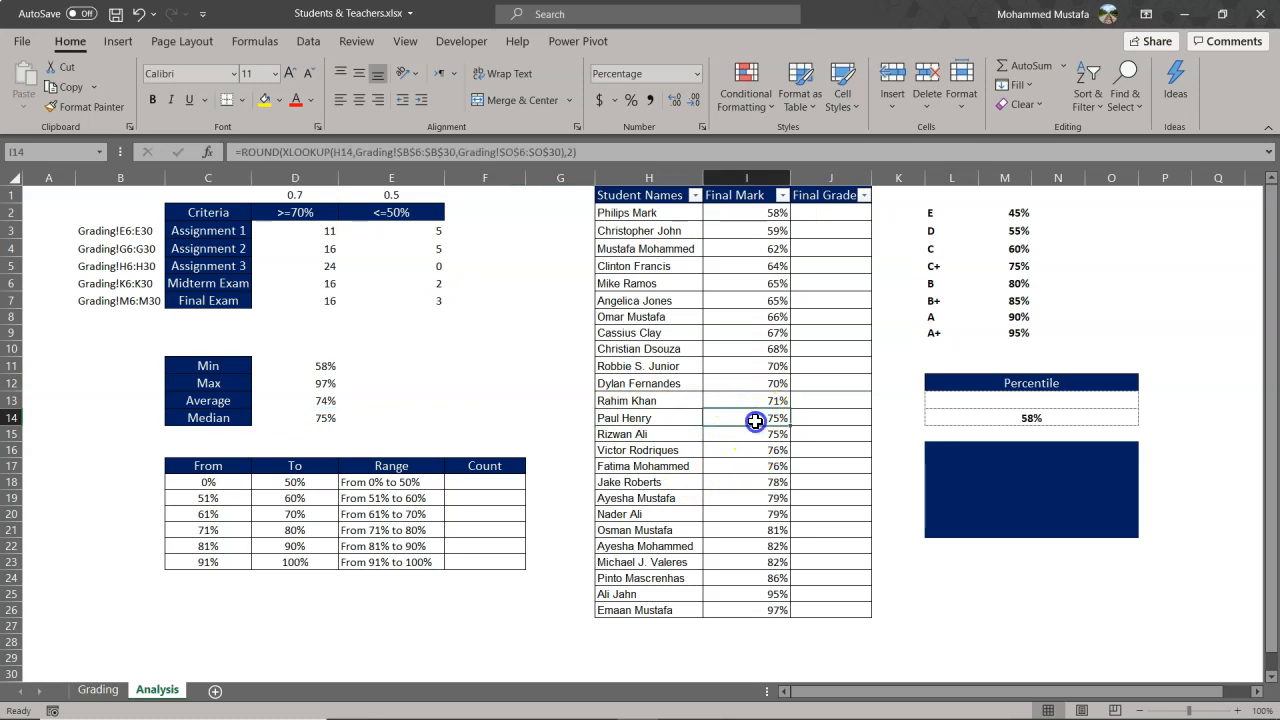
pyautogui.moveTo(755, 421); pyautogui.dragTo(757, 436)
pyautogui.moveTo(757, 213); pyautogui.dragTo(760, 606)
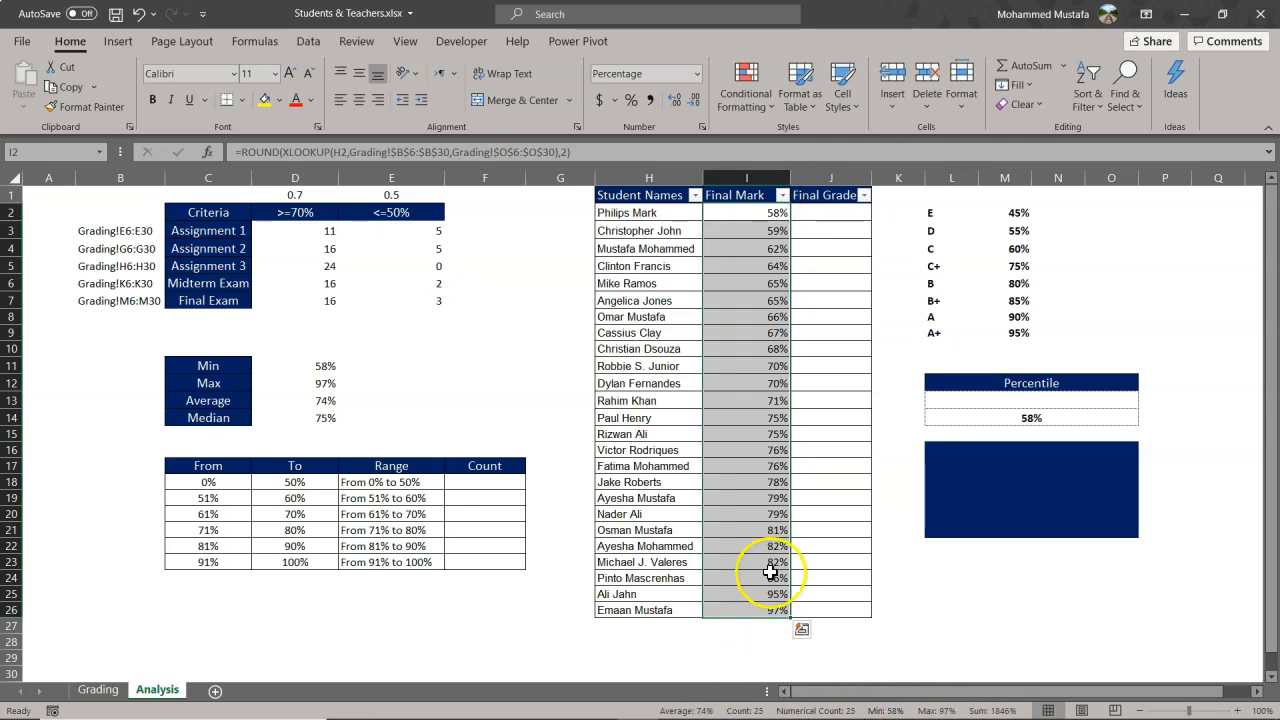
pyautogui.moveTo(748, 610); pyautogui.dragTo(745, 439)
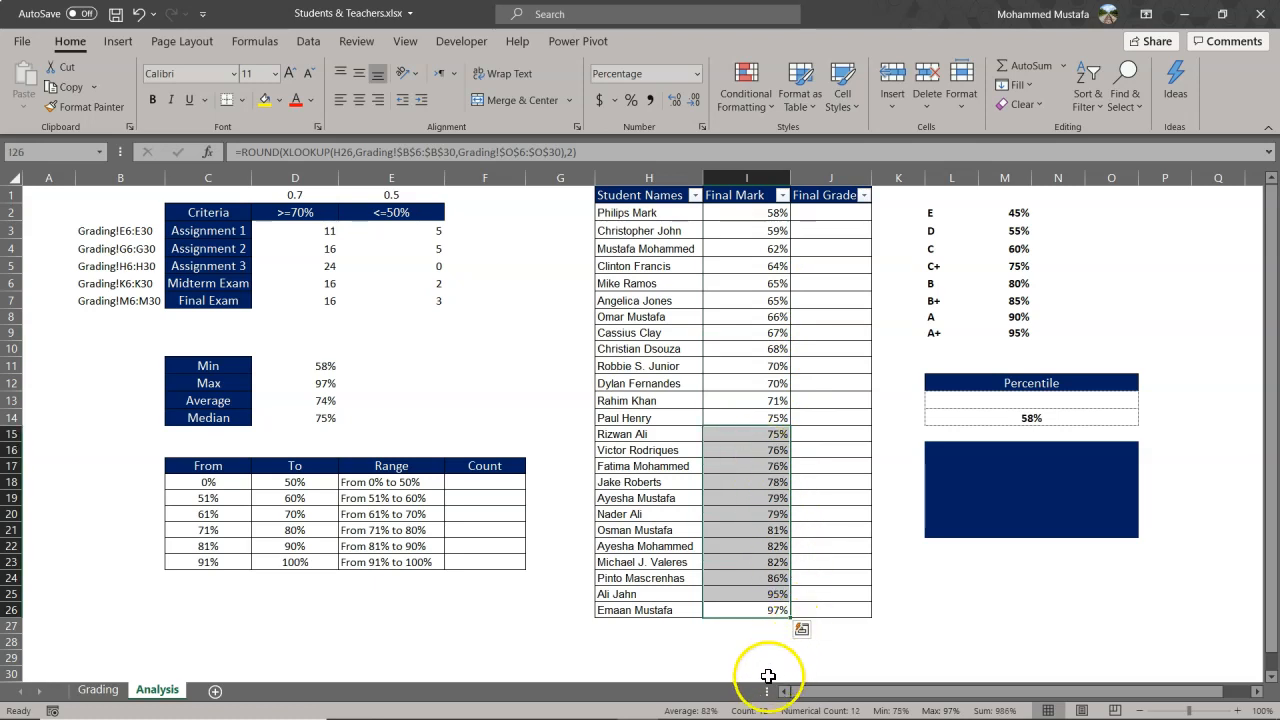
pyautogui.moveTo(771, 402); pyautogui.dragTo(772, 216)
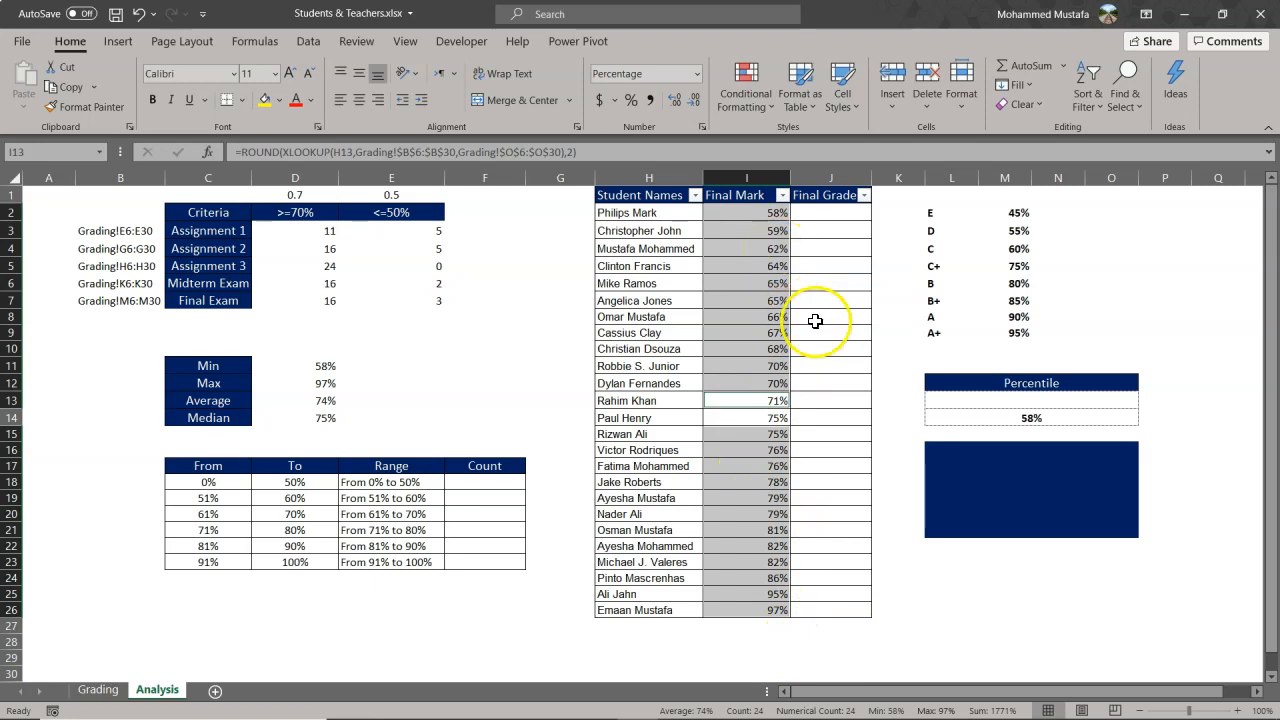
pyautogui.click(763, 418)
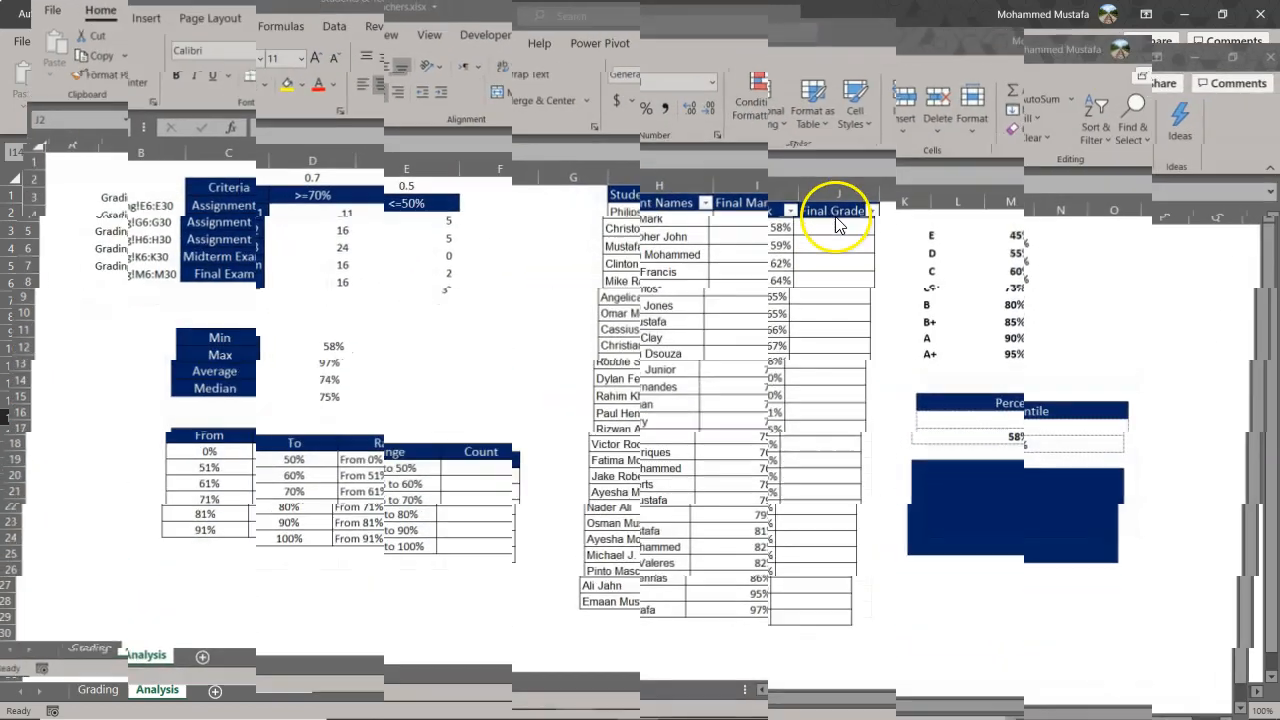
# Start an XLOOKUP formula in J2 that looks up the final mark I2 in the grade thresholds $M$2:$M$9.
pyautogui.click(835, 216)
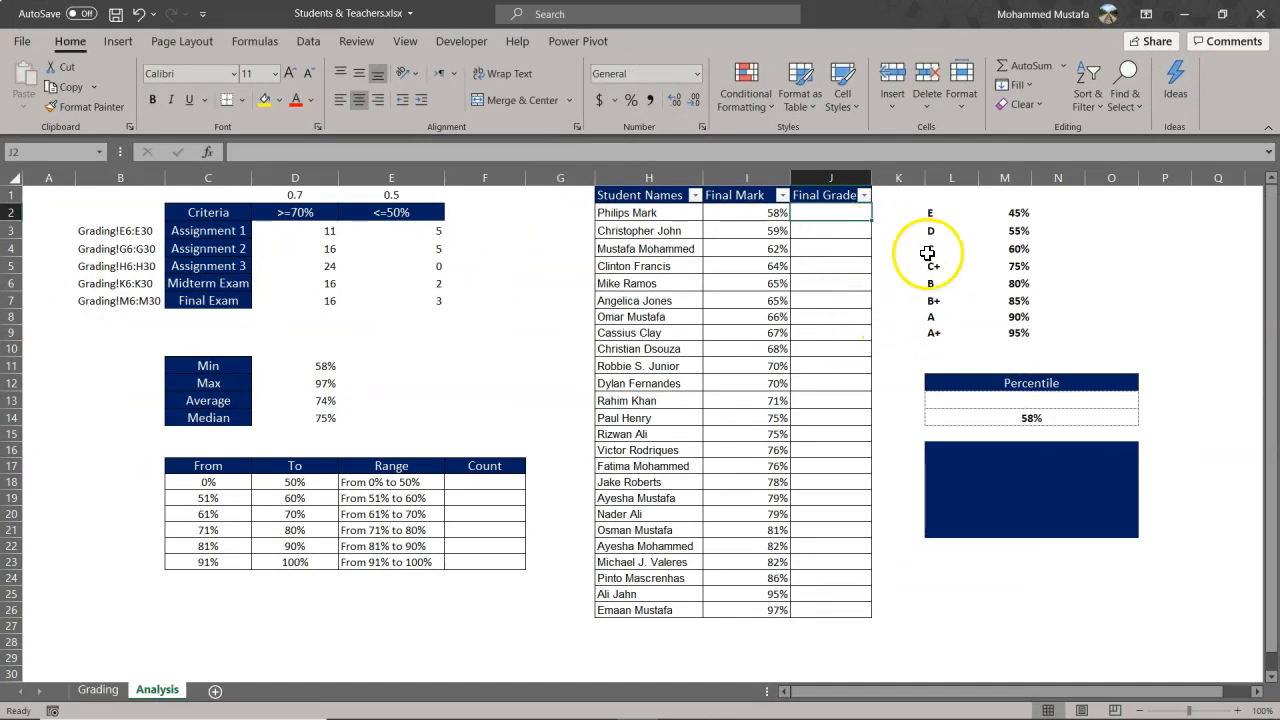
pyautogui.moveTo(930, 213); pyautogui.dragTo(1021, 331)
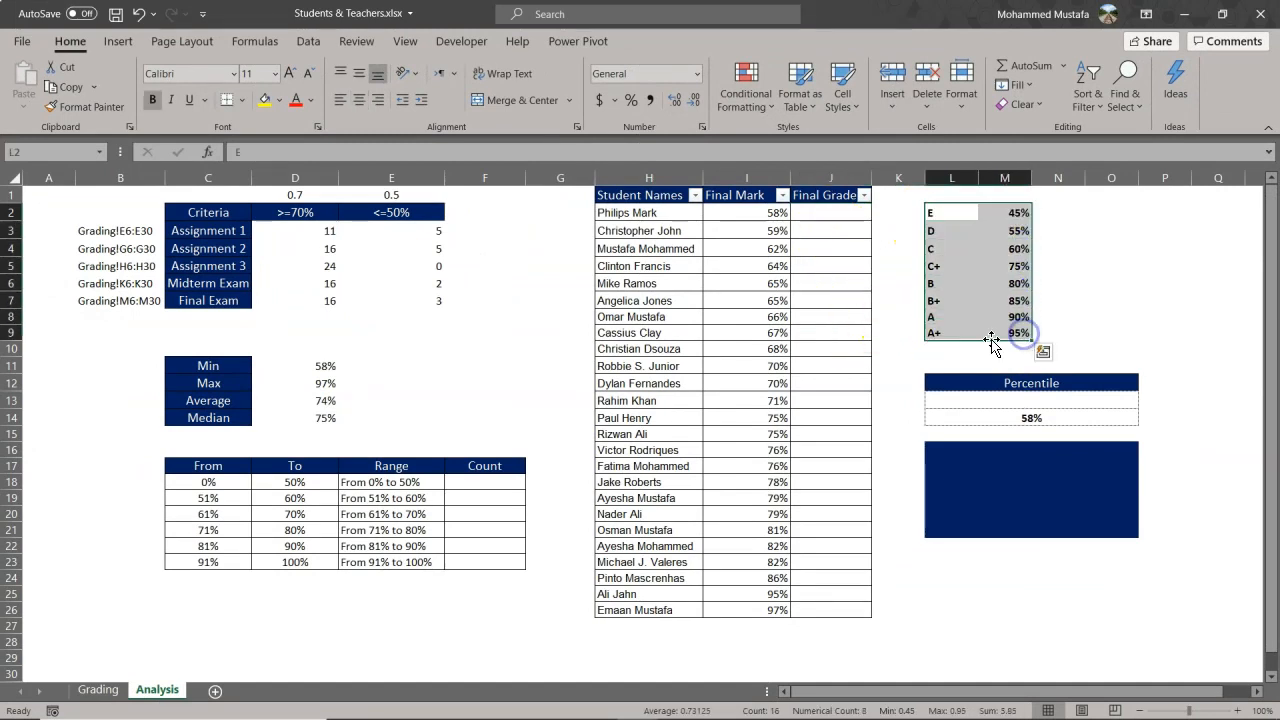
pyautogui.click(746, 212)
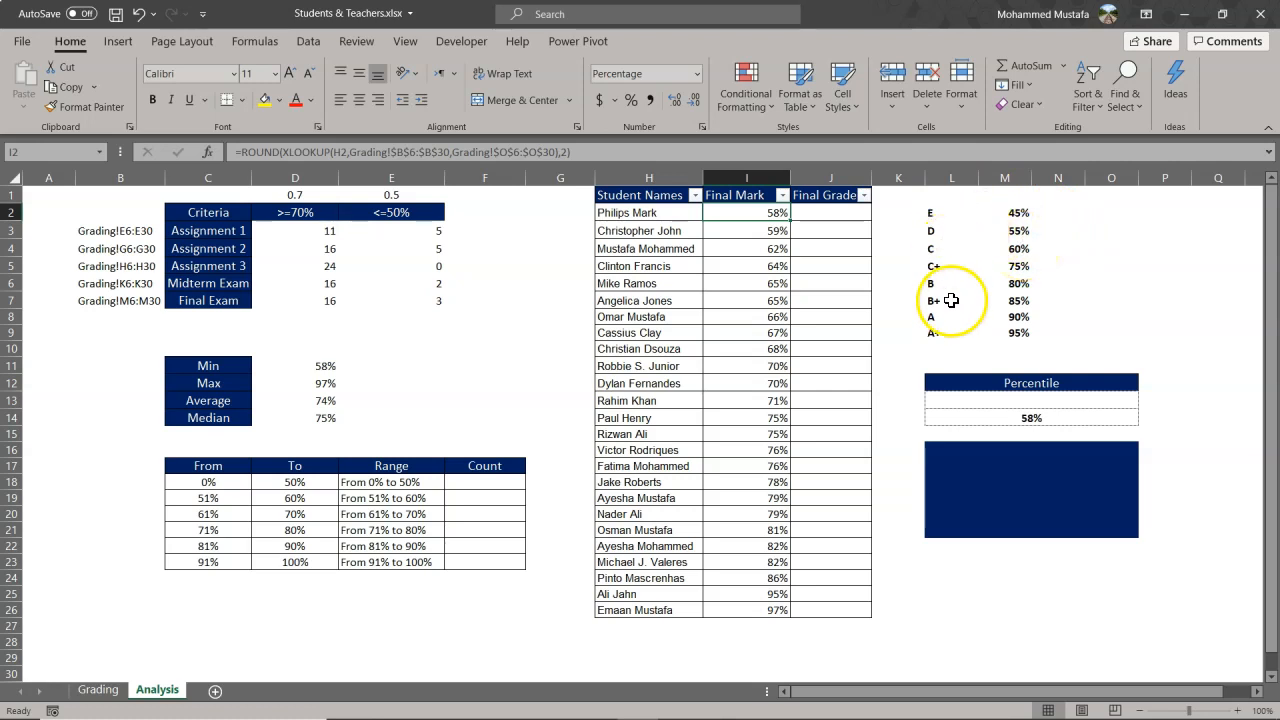
pyautogui.click(829, 213)
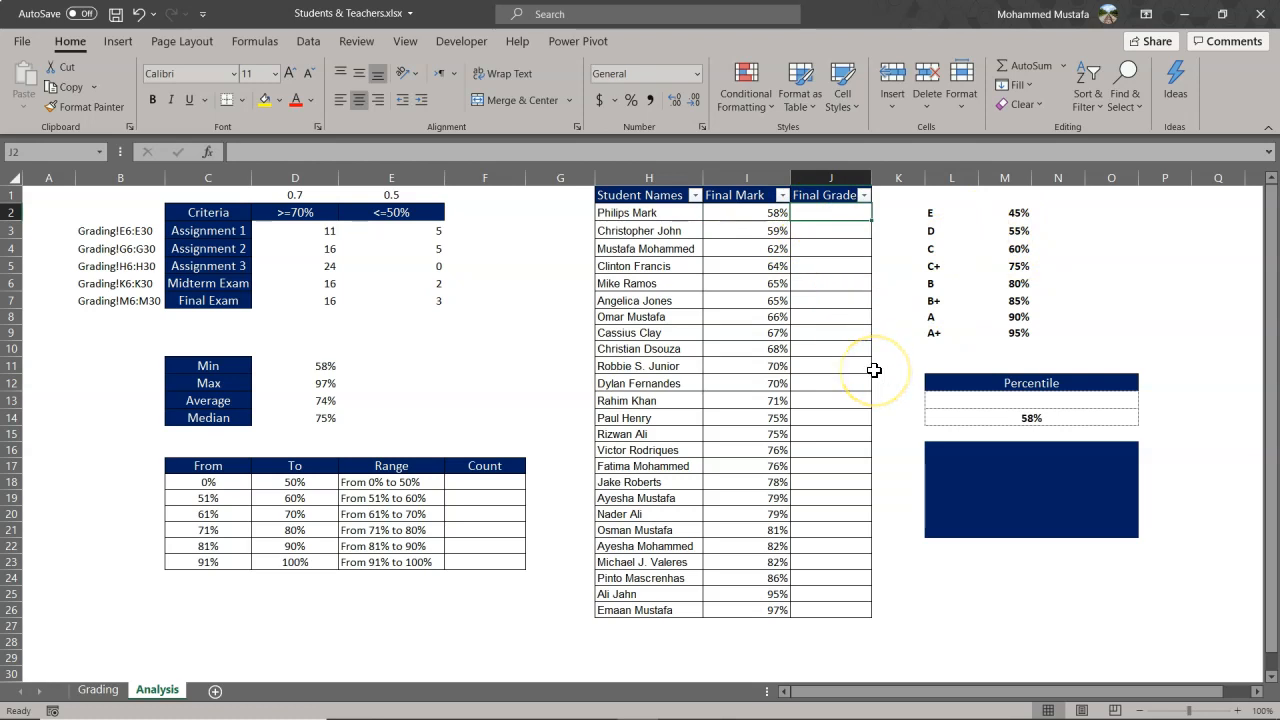
pyautogui.write('=XLOOKUP(')
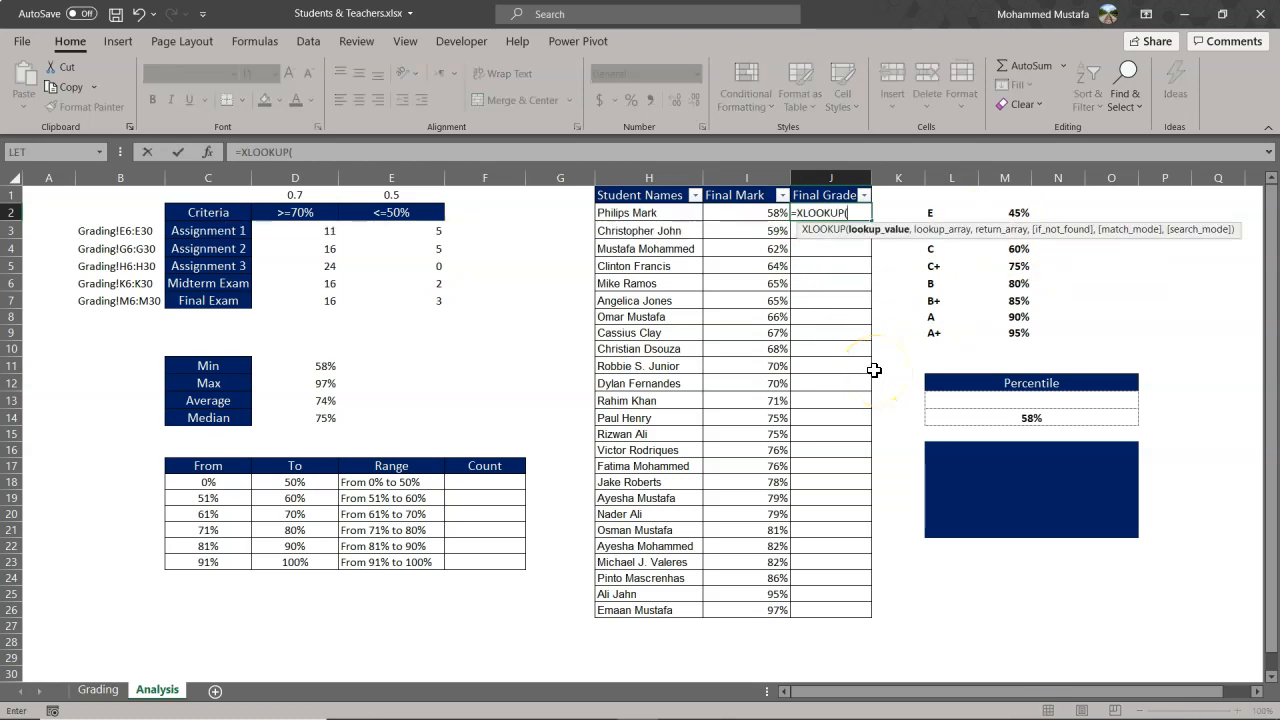
pyautogui.click(775, 214)
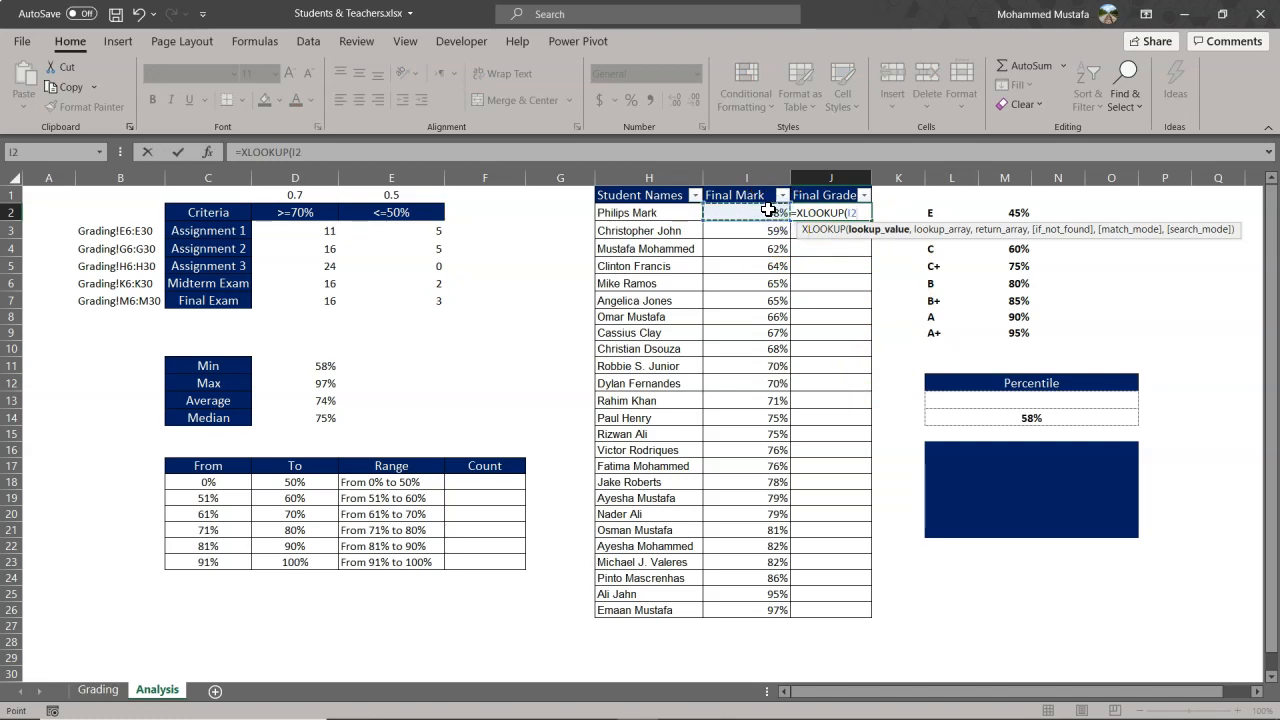
pyautogui.write(',')
pyautogui.moveTo(967, 241); pyautogui.dragTo(714, 321)
pyautogui.moveTo(1012, 212); pyautogui.dragTo(1010, 328)
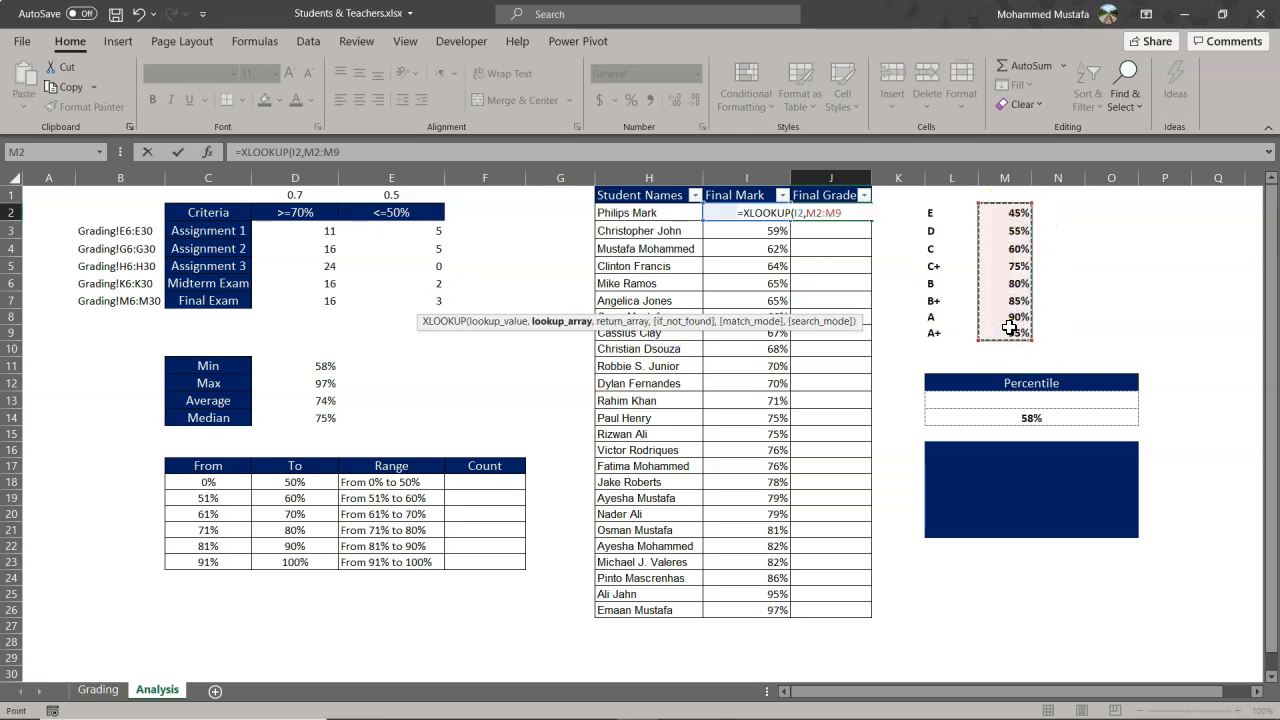
pyautogui.press('F4')
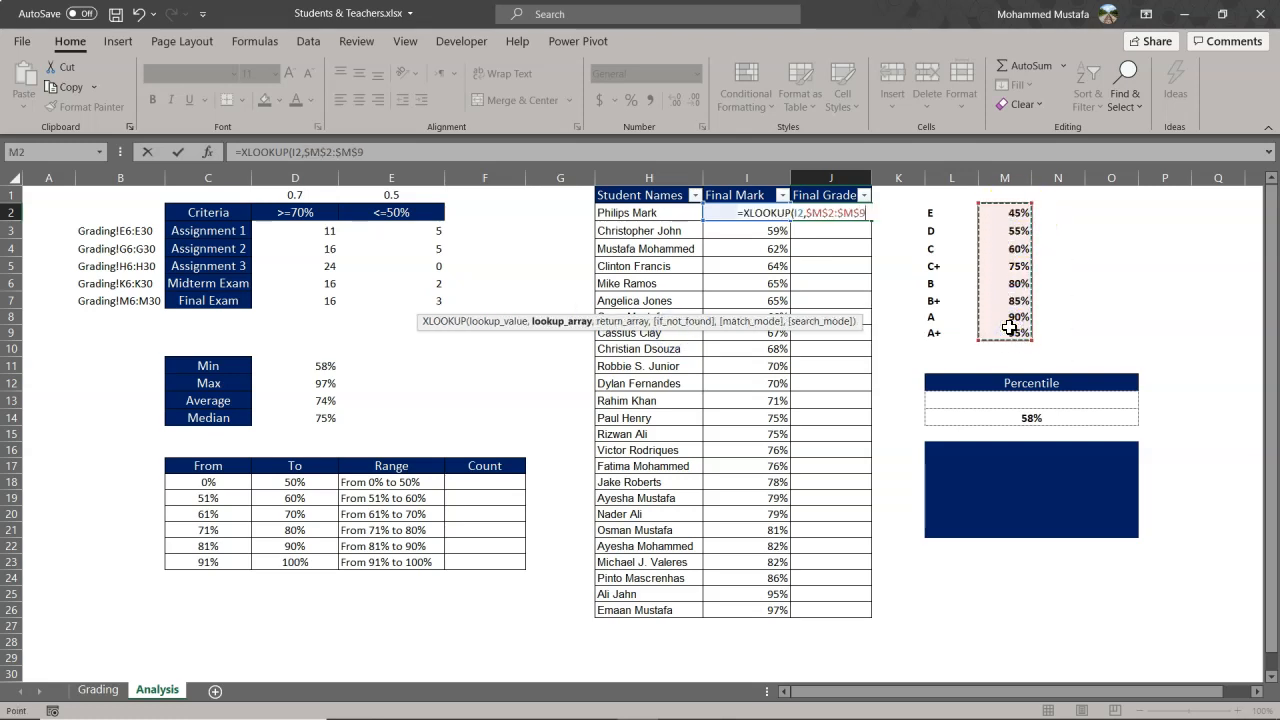
# Complete the J2 XLOOKUP with return array $L$2:$L$9, no if-not-found value and match mode -1 for exact match or next smaller item.
pyautogui.write(',')
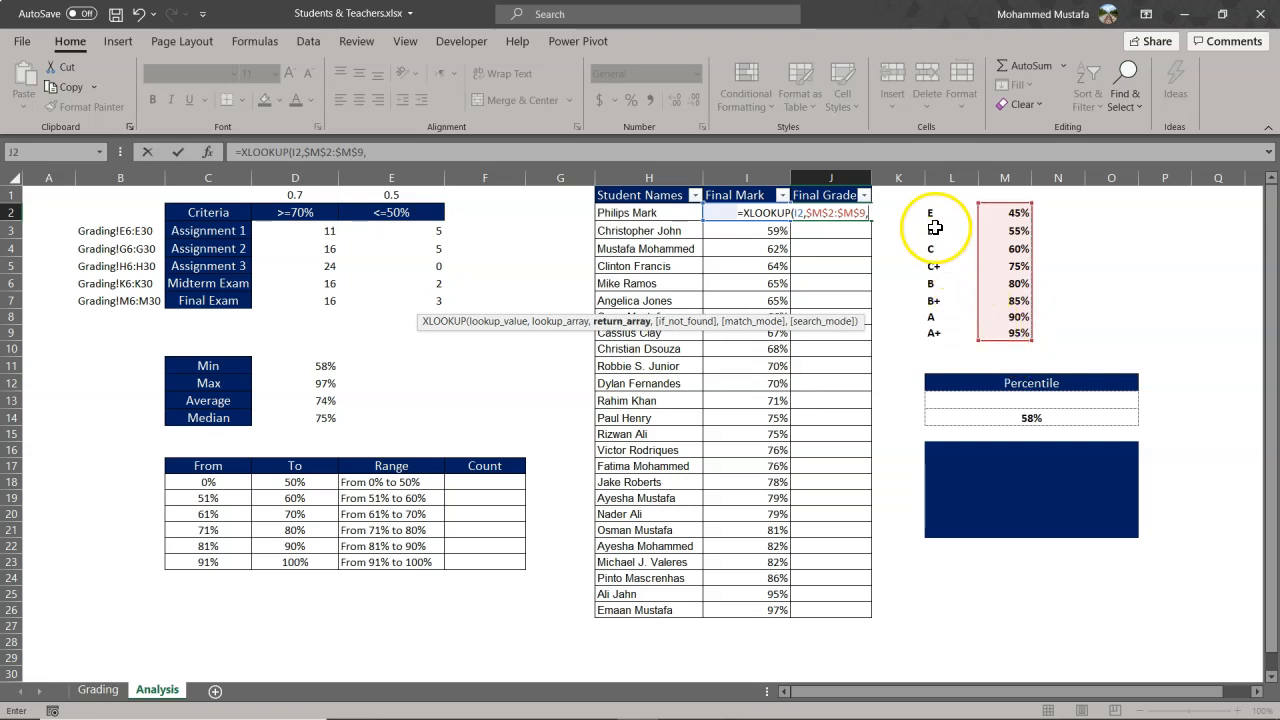
pyautogui.moveTo(931, 213); pyautogui.dragTo(932, 332)
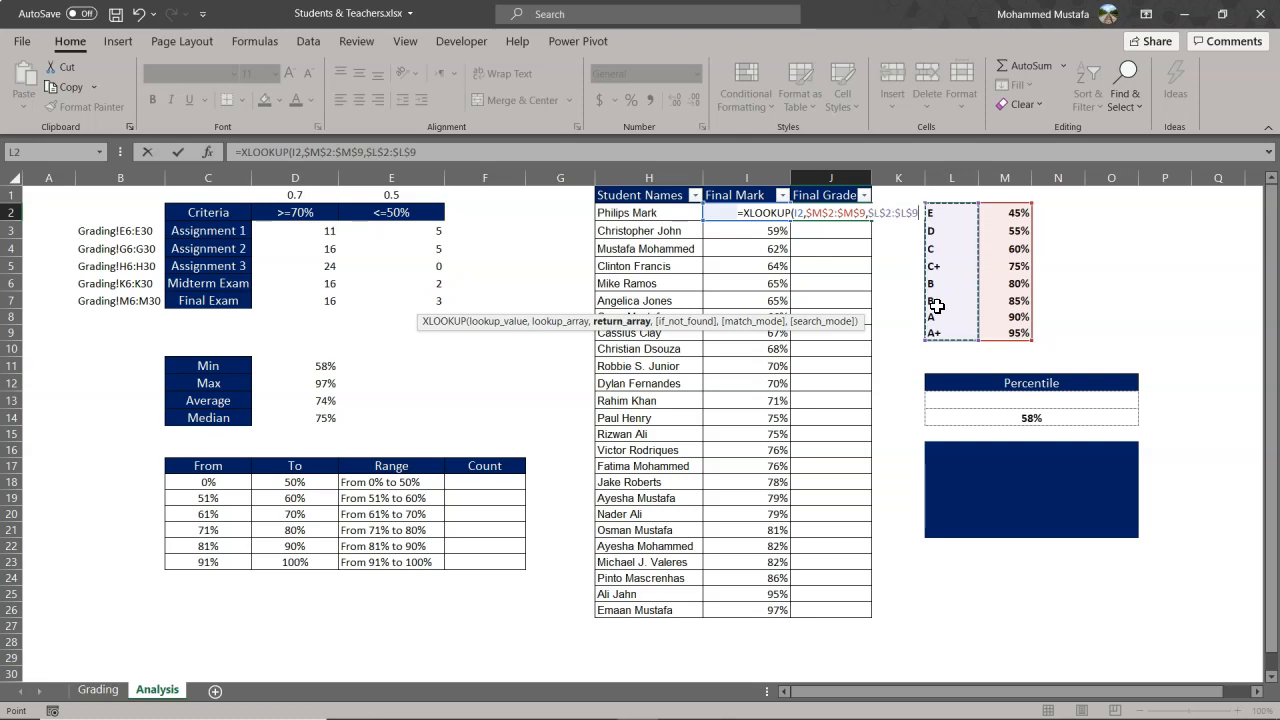
pyautogui.write(',')
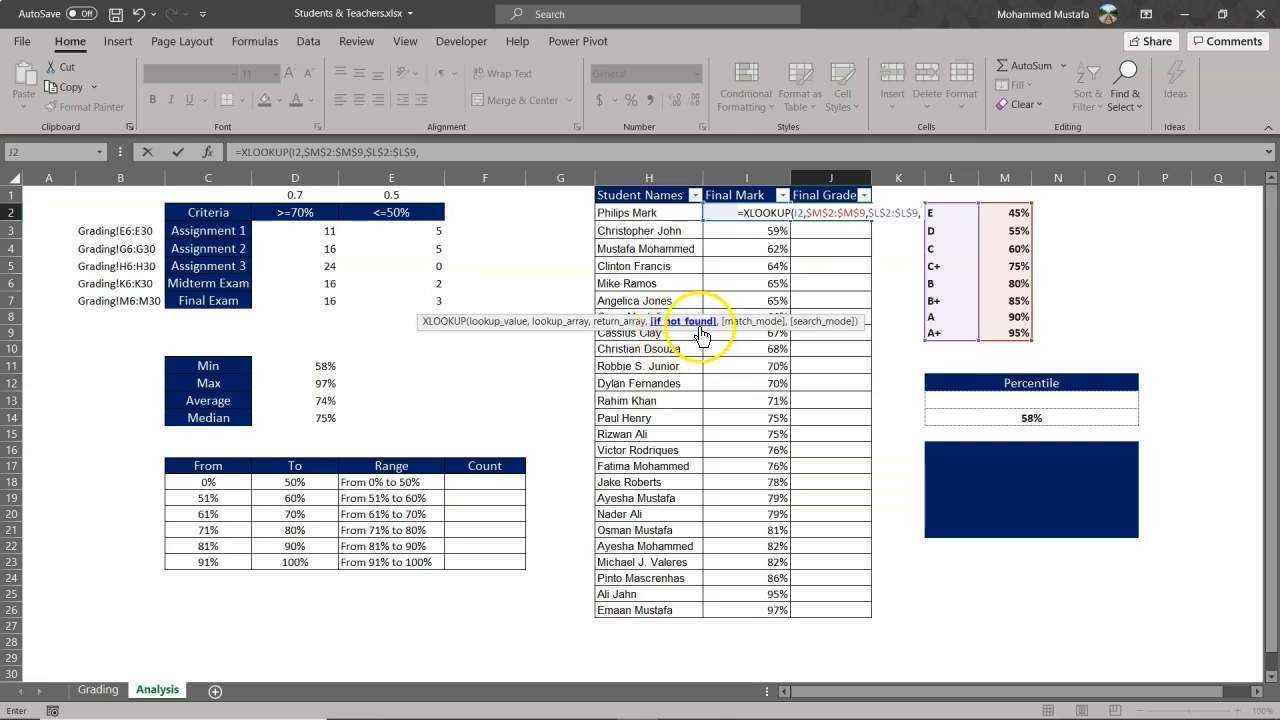
pyautogui.write(',')
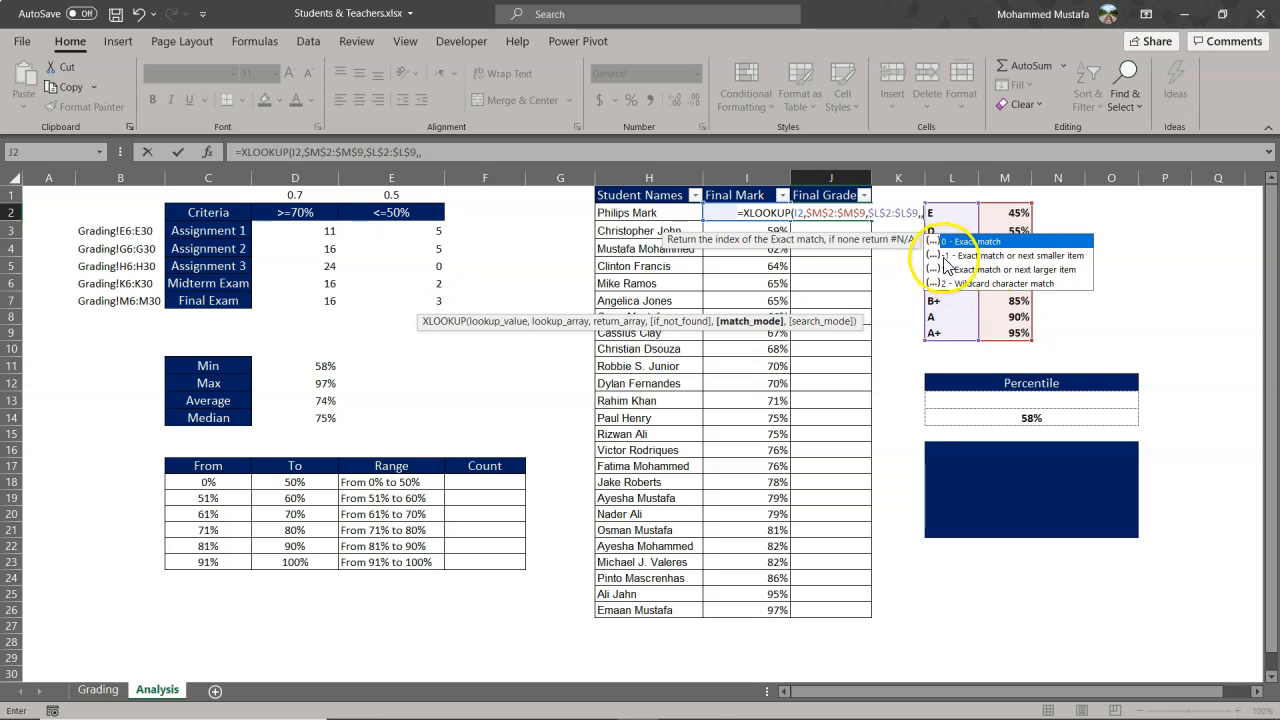
pyautogui.write('-1')
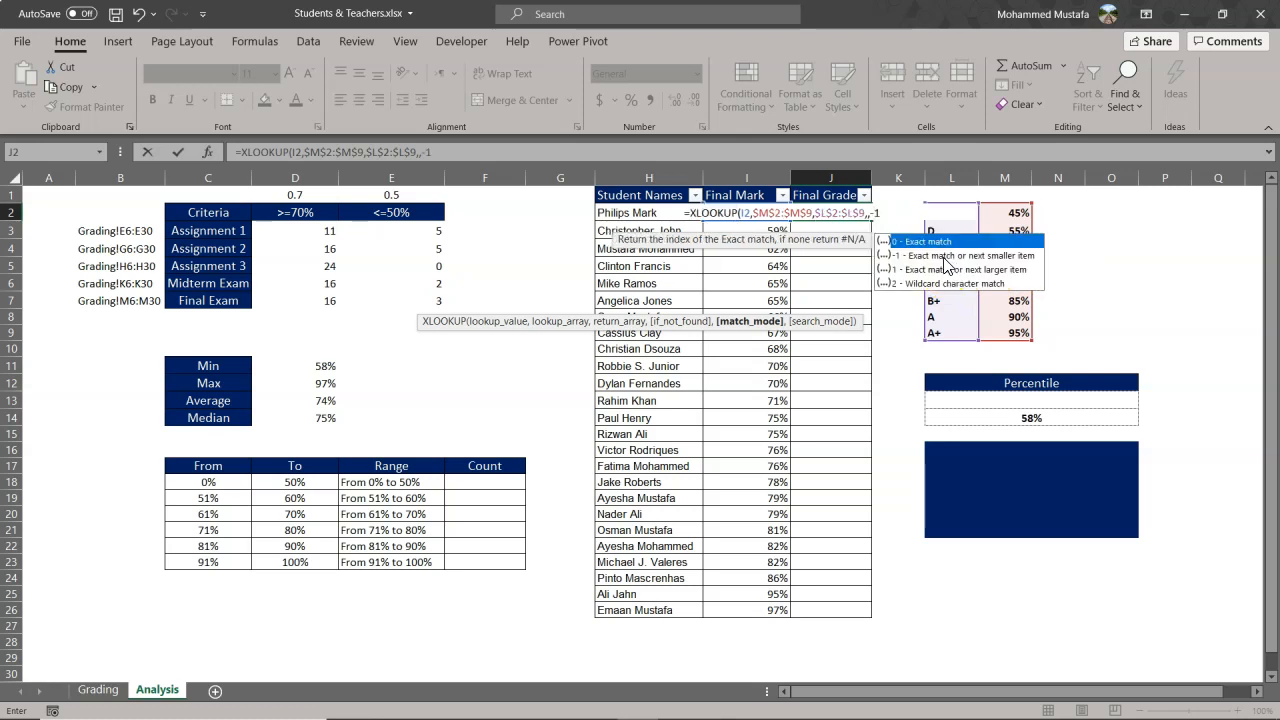
pyautogui.write(')')
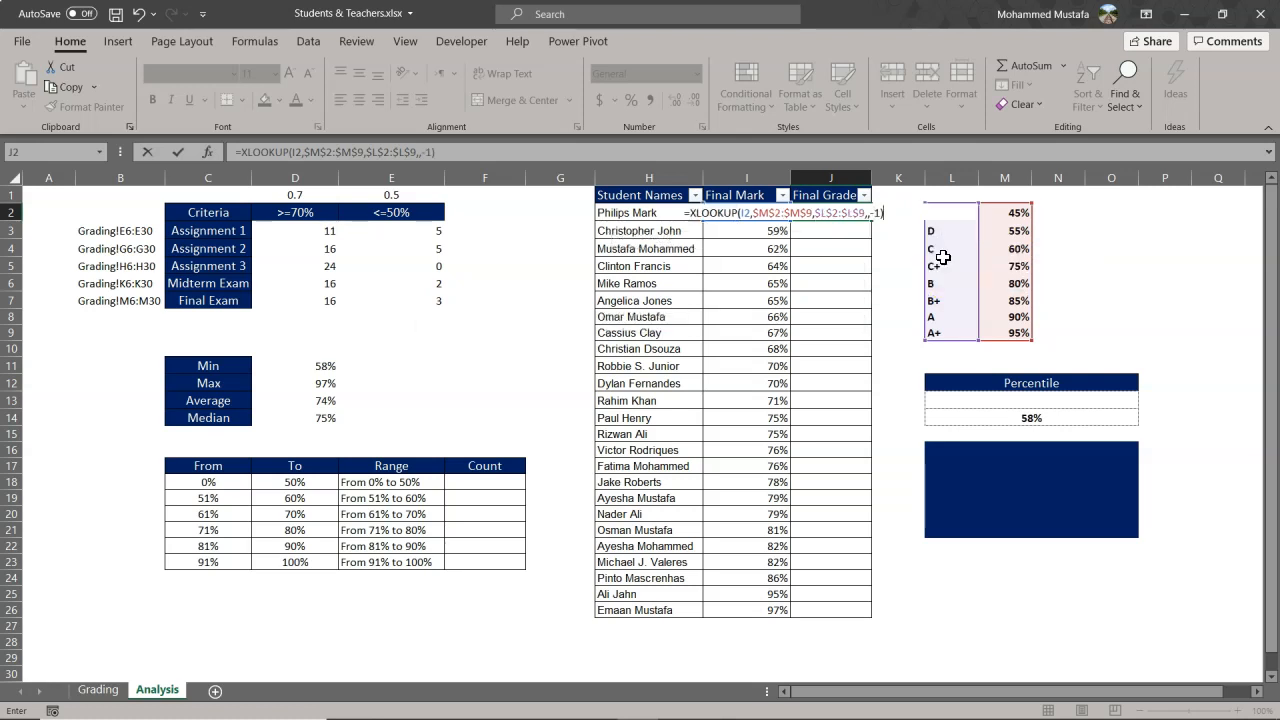
pyautogui.press('Return')
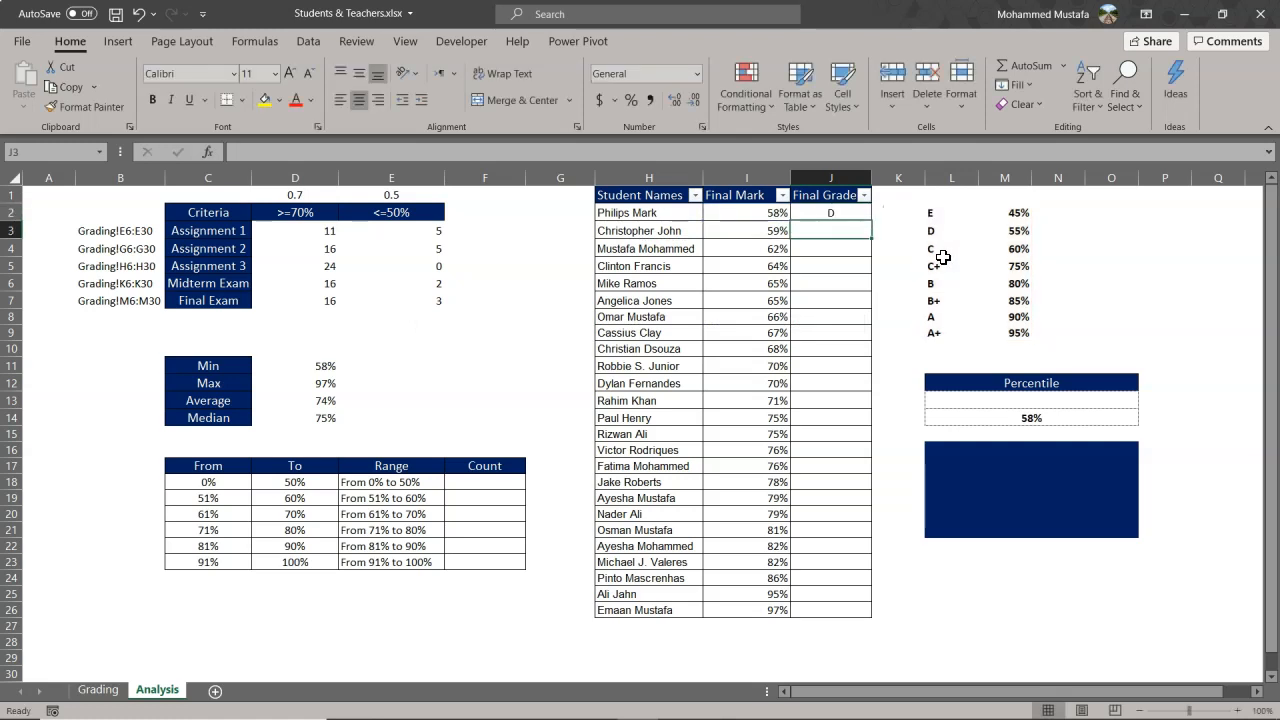
# Check the J2 grade against the D and C thresholds and fill the XLOOKUP formula down to J26.
pyautogui.click(770, 213)
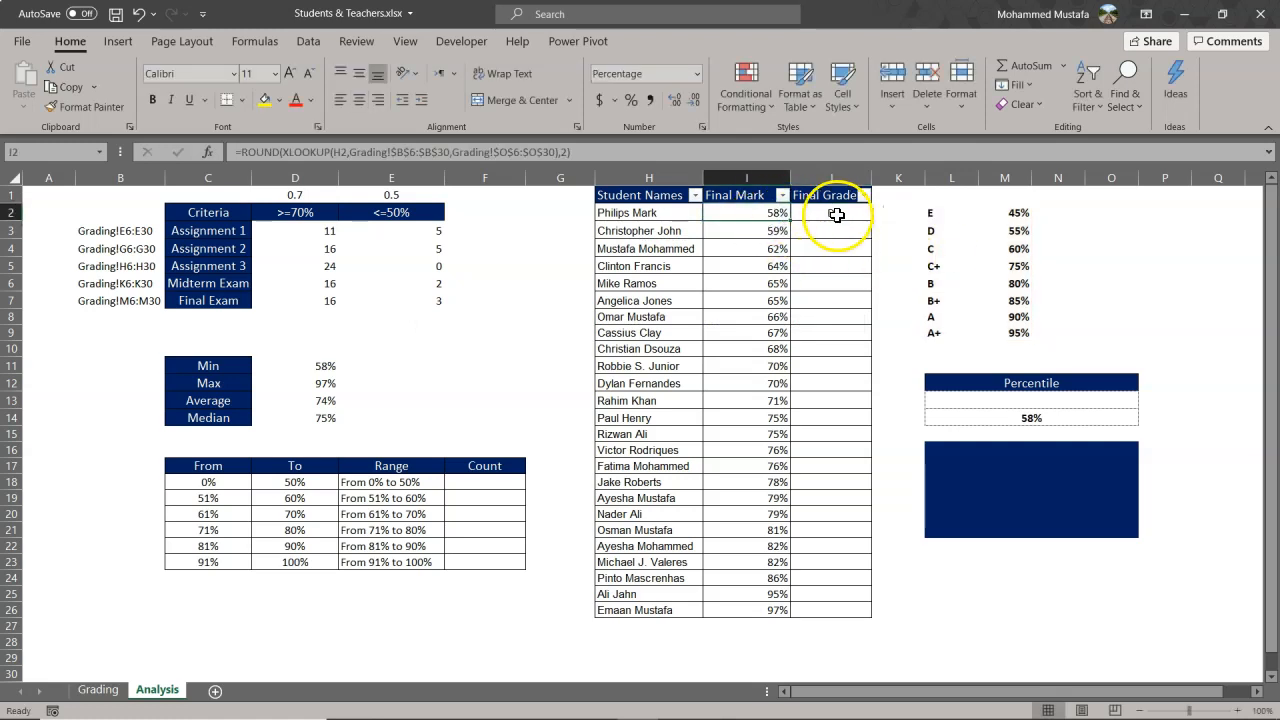
pyautogui.click(1020, 232)
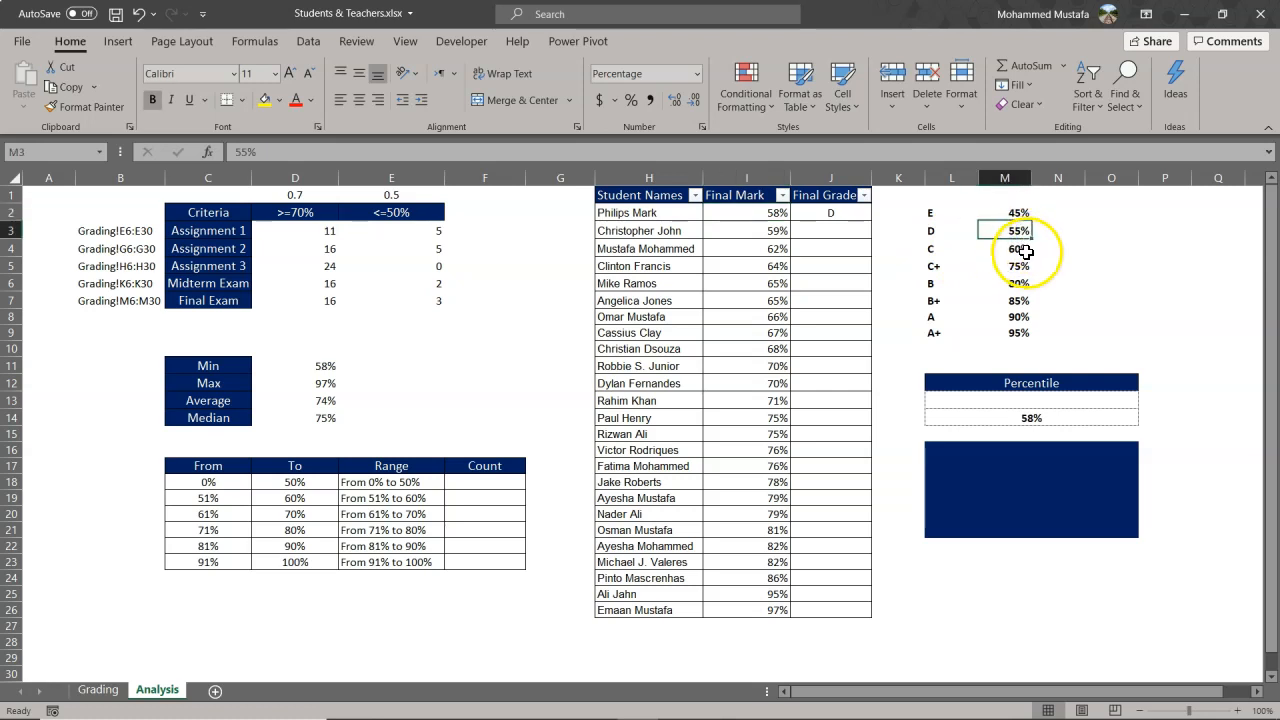
pyautogui.click(1023, 249)
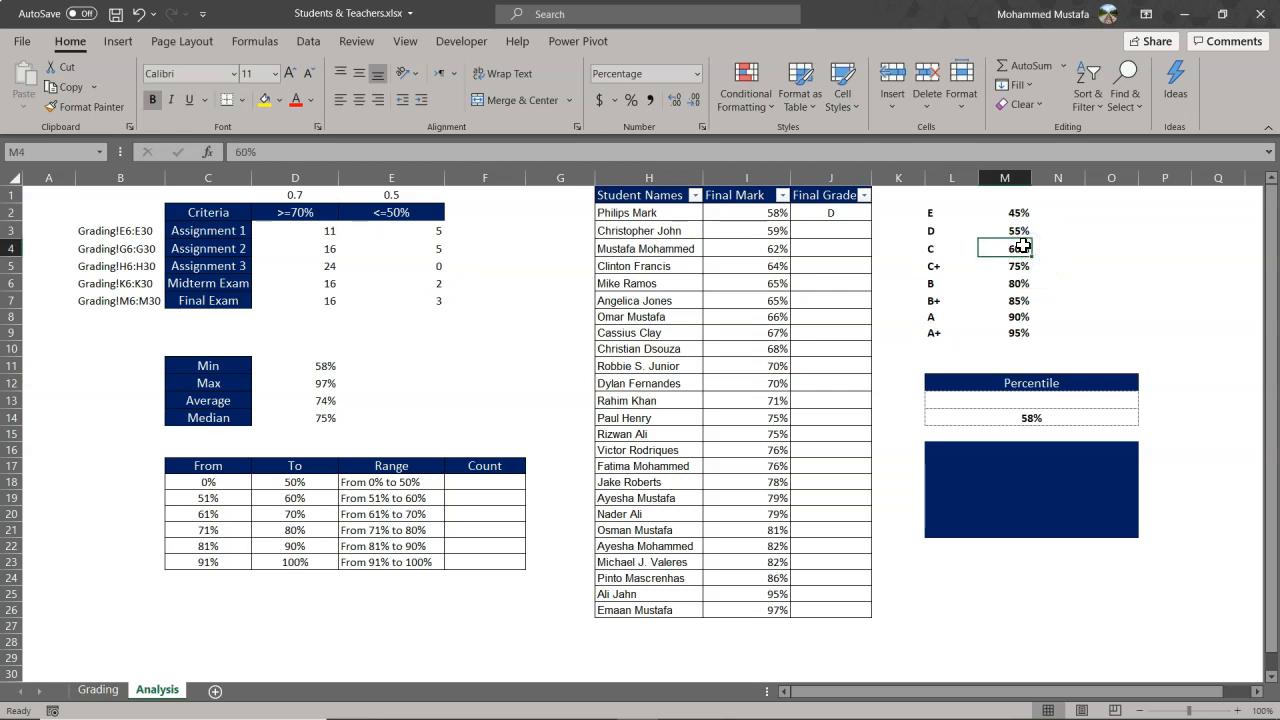
pyautogui.click(934, 230)
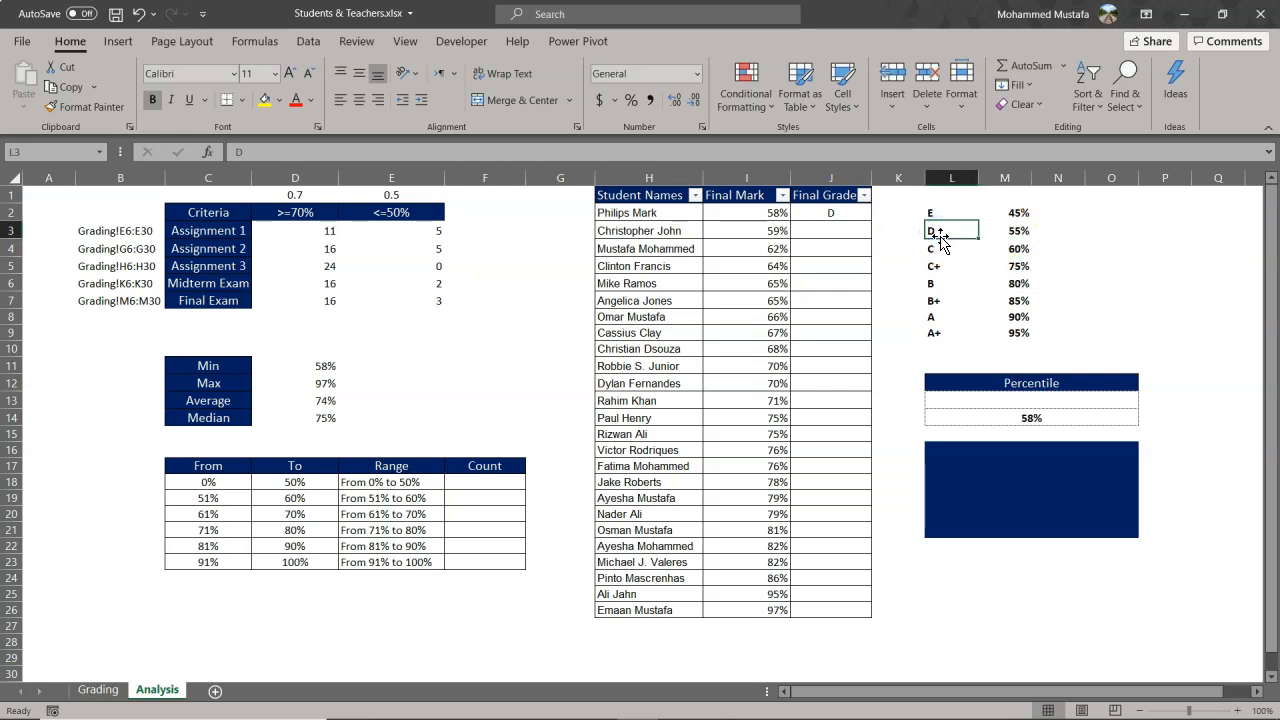
pyautogui.click(855, 214)
pyautogui.moveTo(873, 221); pyautogui.dragTo(873, 622)
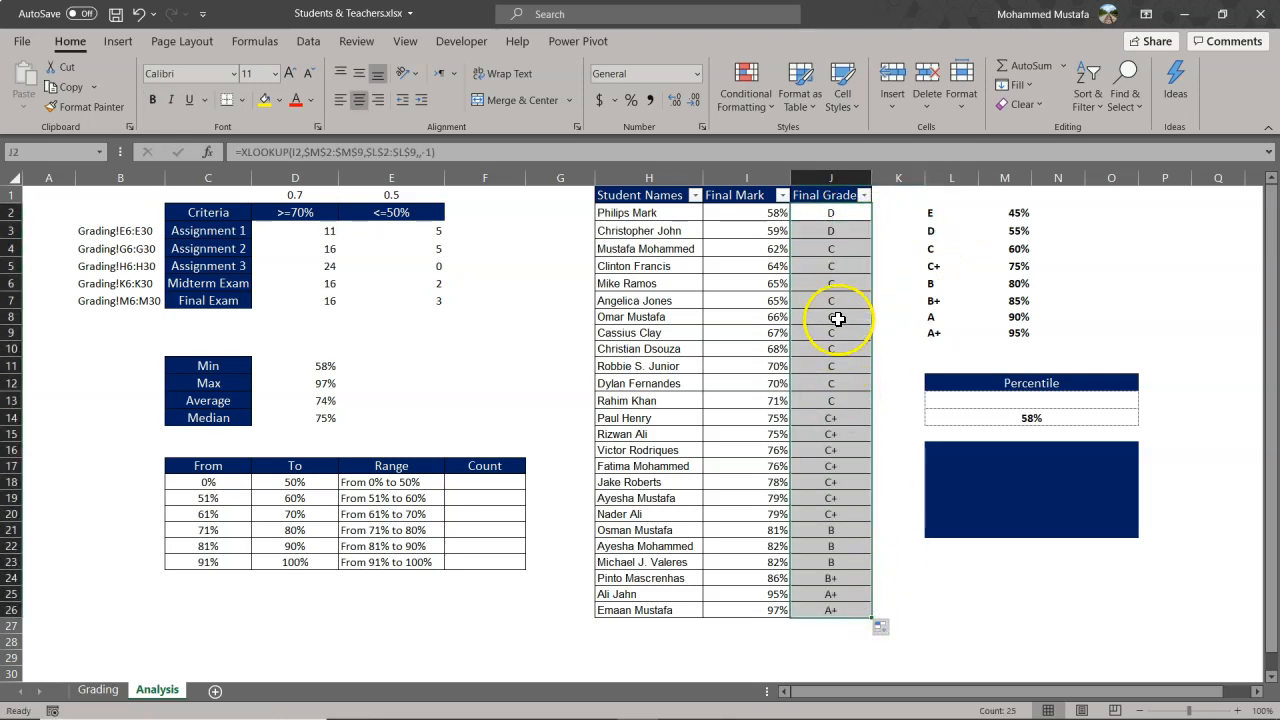
# Examine the filled Final Grade cells in column J and the From and To bounds of the percentage range table.
pyautogui.click(837, 494)
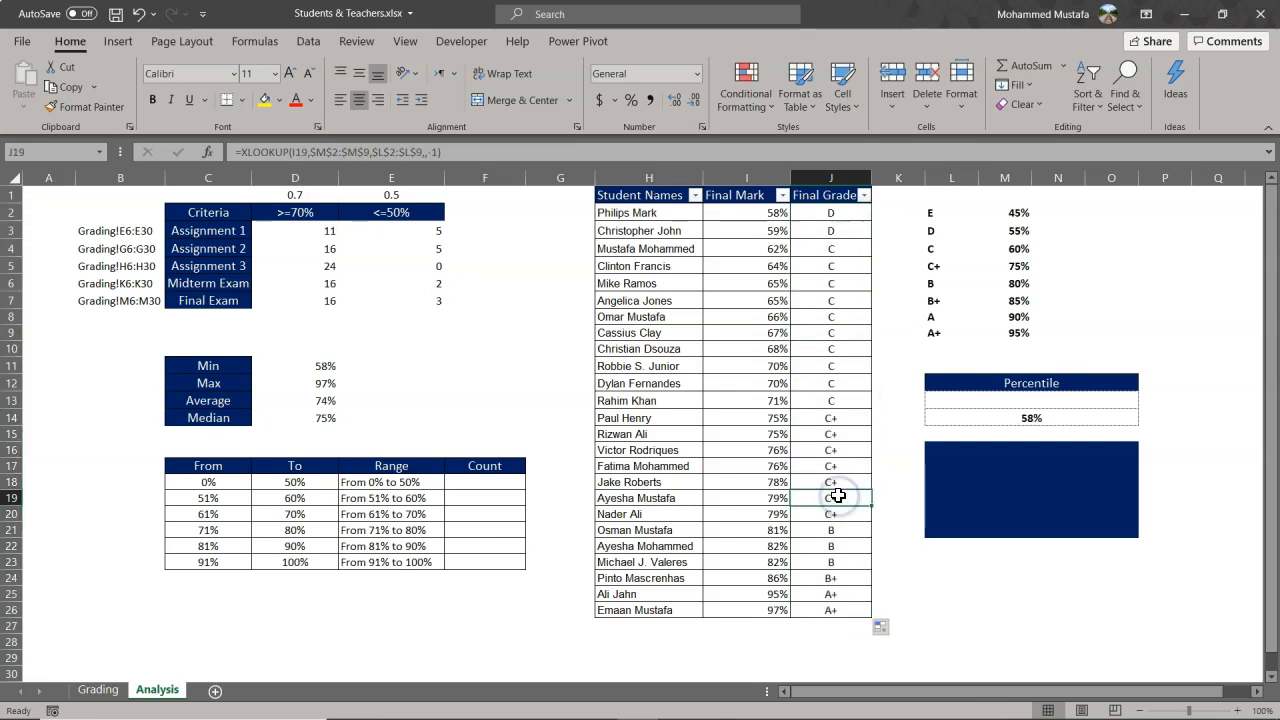
pyautogui.click(833, 596)
pyautogui.click(831, 609)
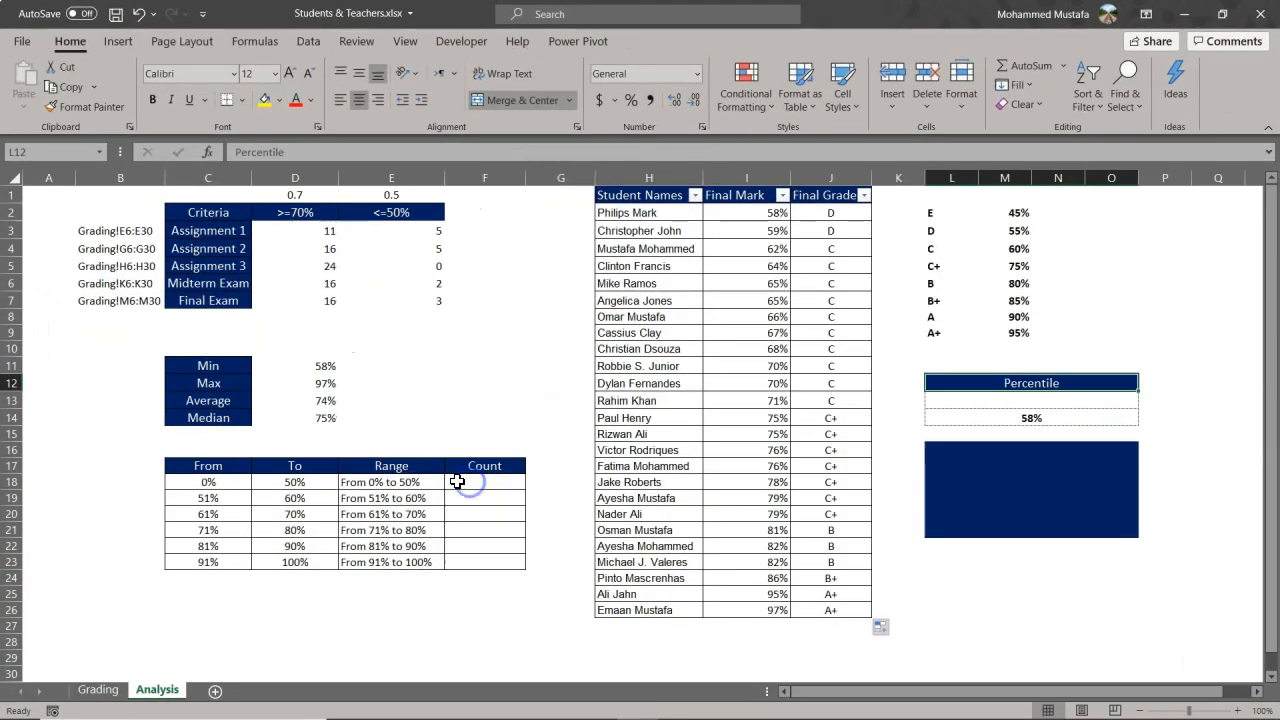
pyautogui.click(457, 482)
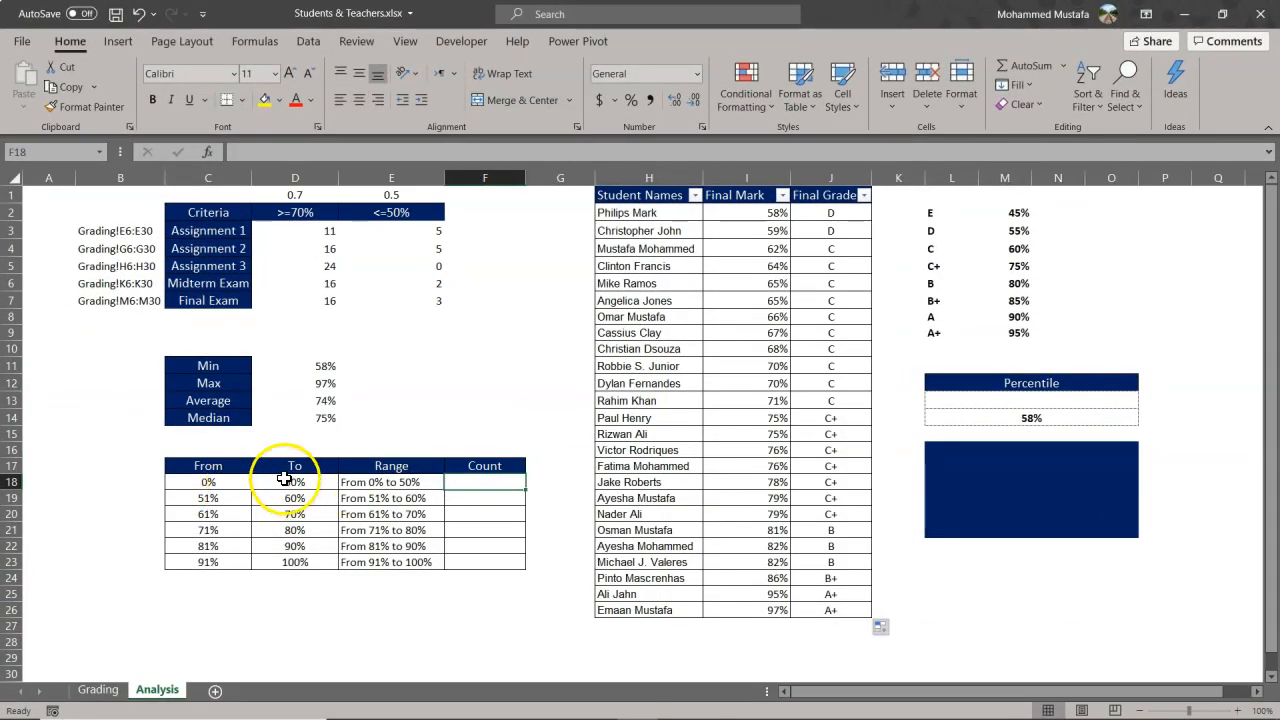
pyautogui.click(229, 482)
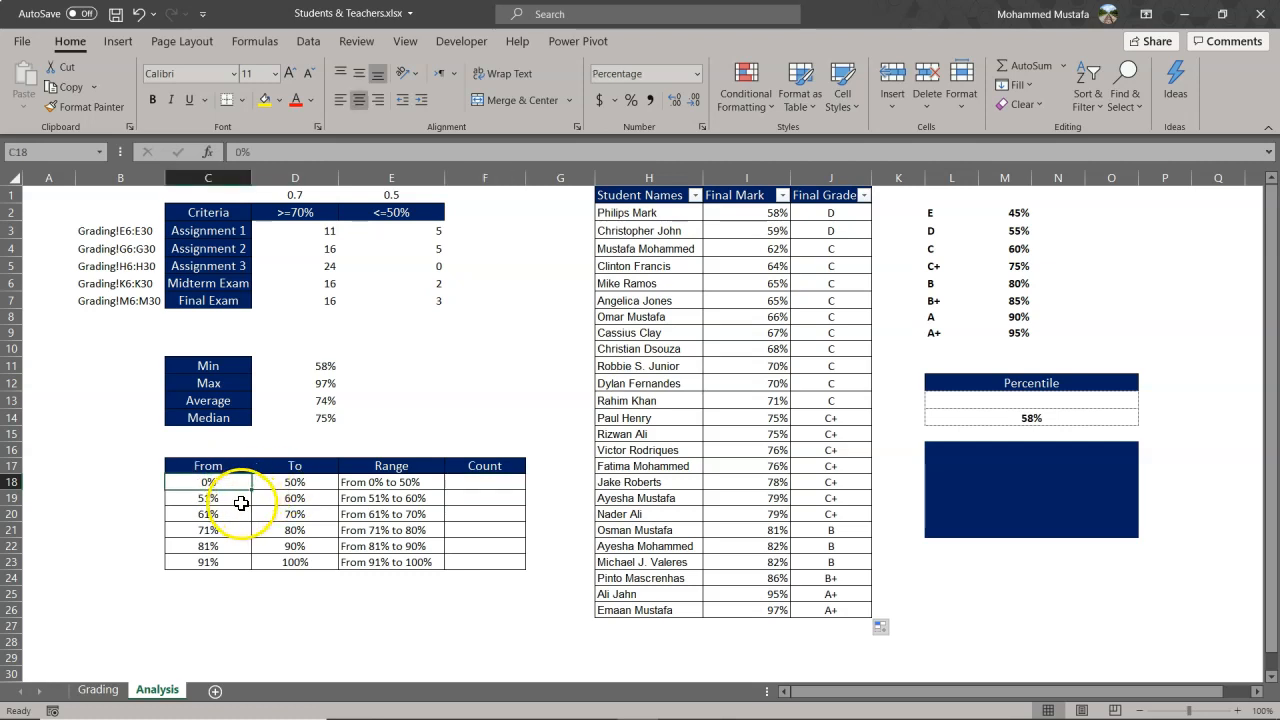
pyautogui.click(302, 482)
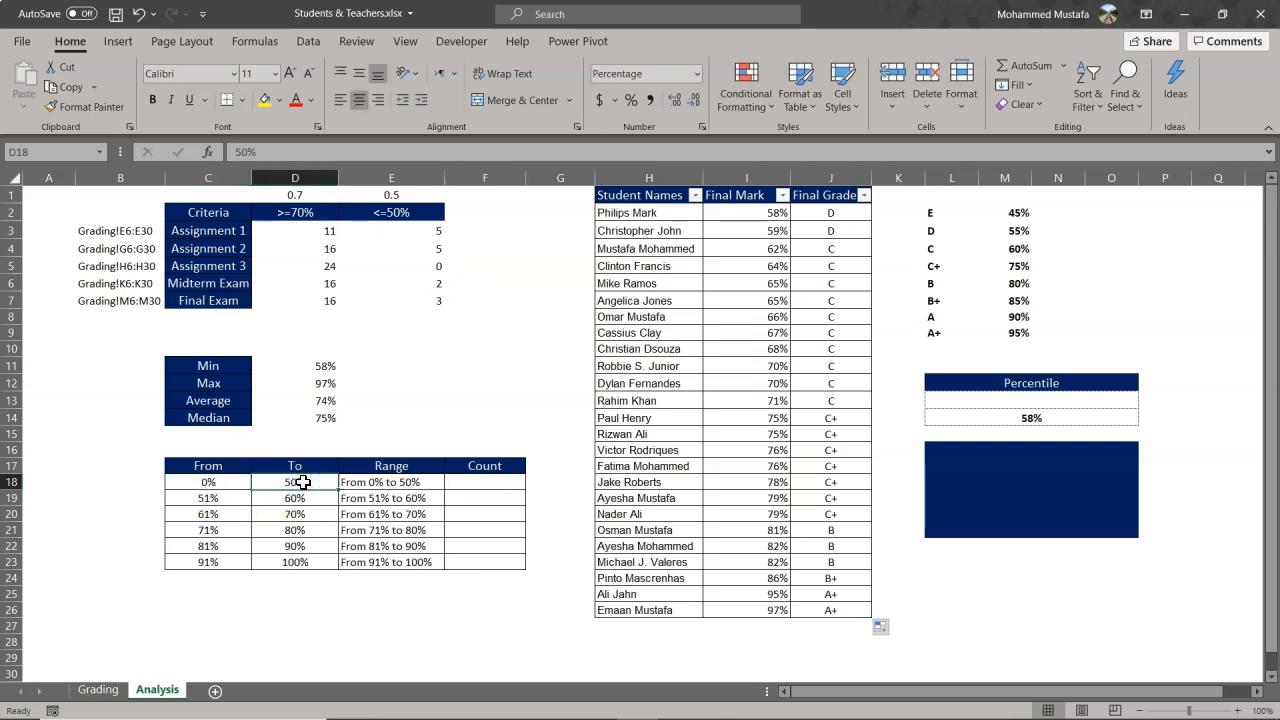
pyautogui.click(208, 498)
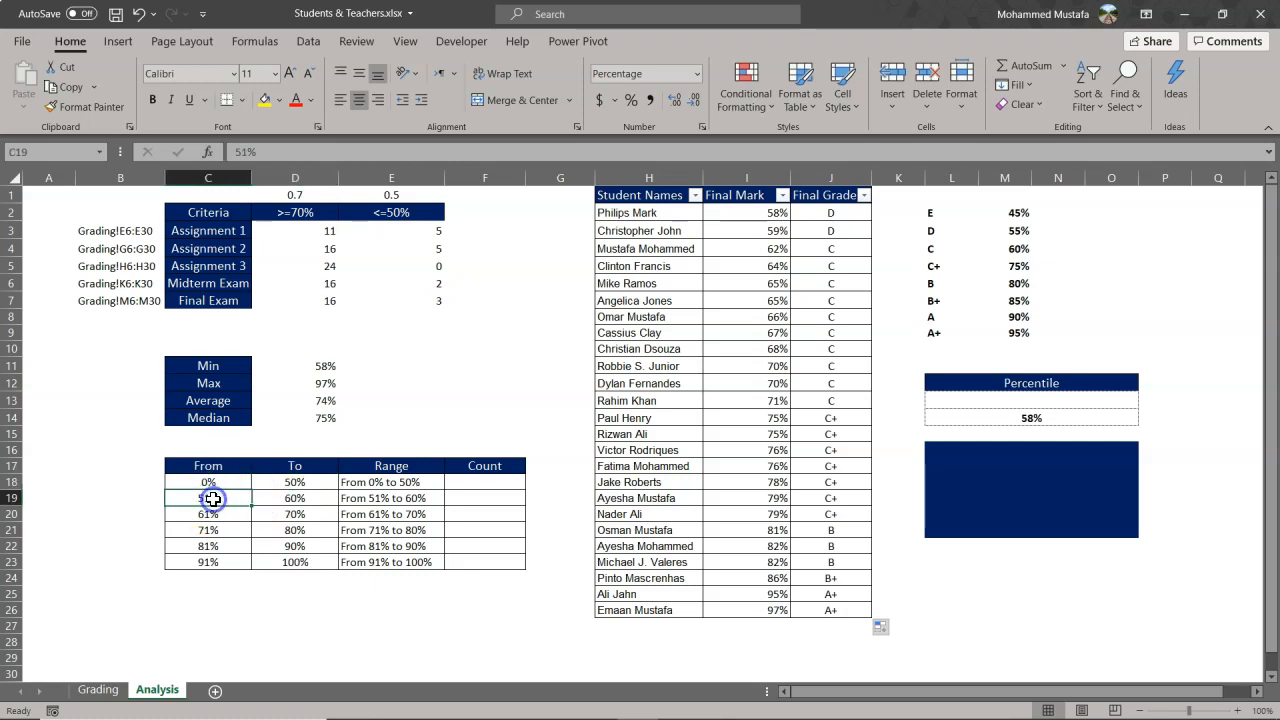
pyautogui.click(317, 498)
pyautogui.moveTo(208, 500); pyautogui.dragTo(223, 554)
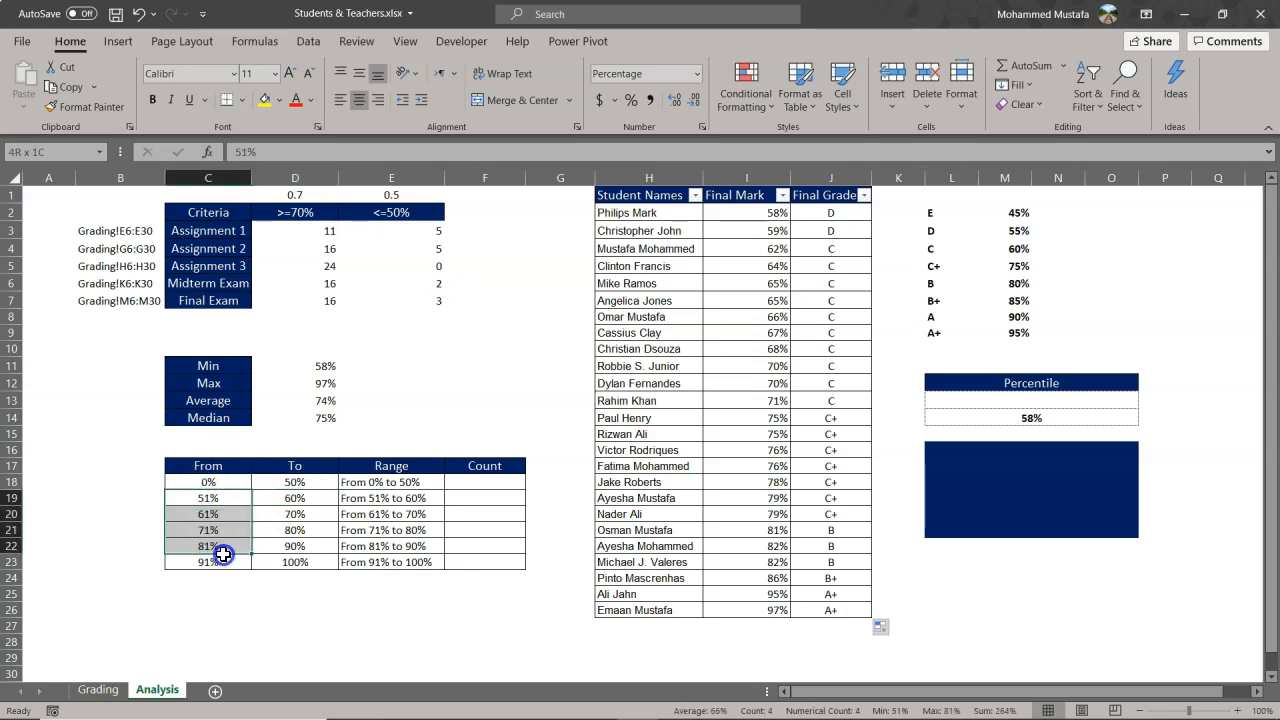
# Start a COUNTIFS formula in F18 with criteria range $I$2:$I$26 and the criterion ">="&C18.
pyautogui.click(487, 483)
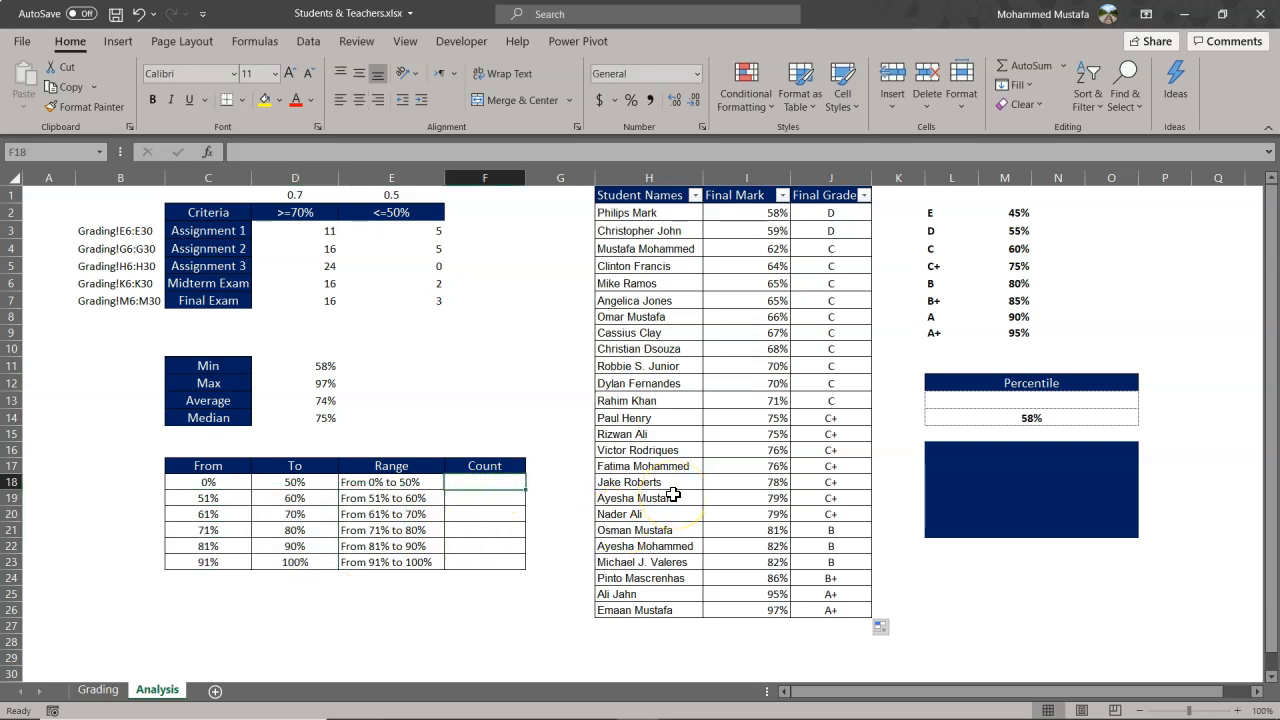
pyautogui.write('=coun')
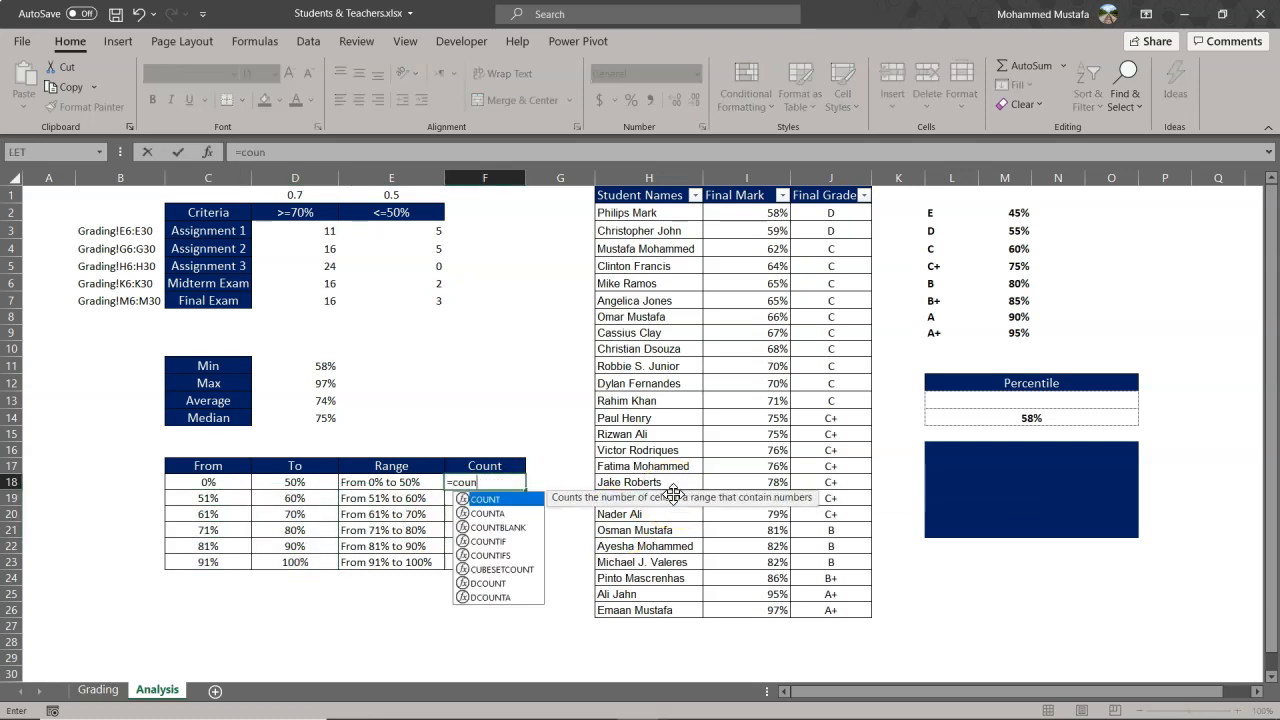
pyautogui.write('tifs')
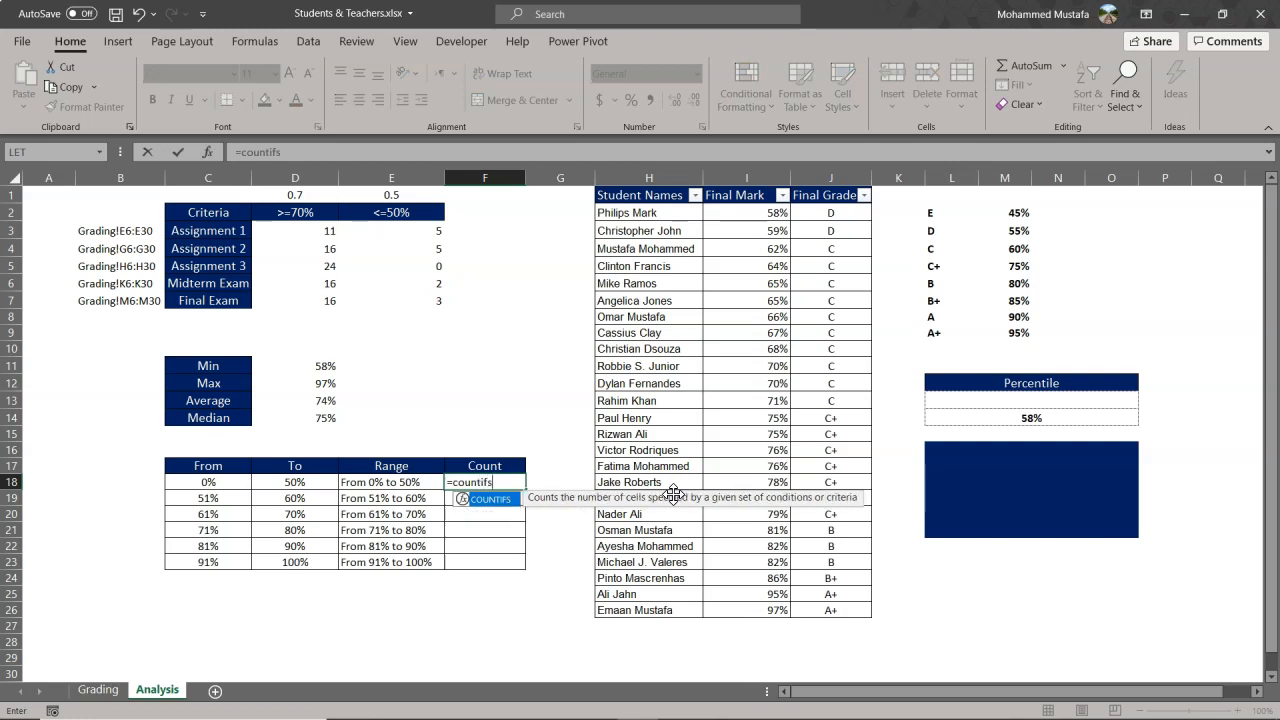
pyautogui.press('Tab')
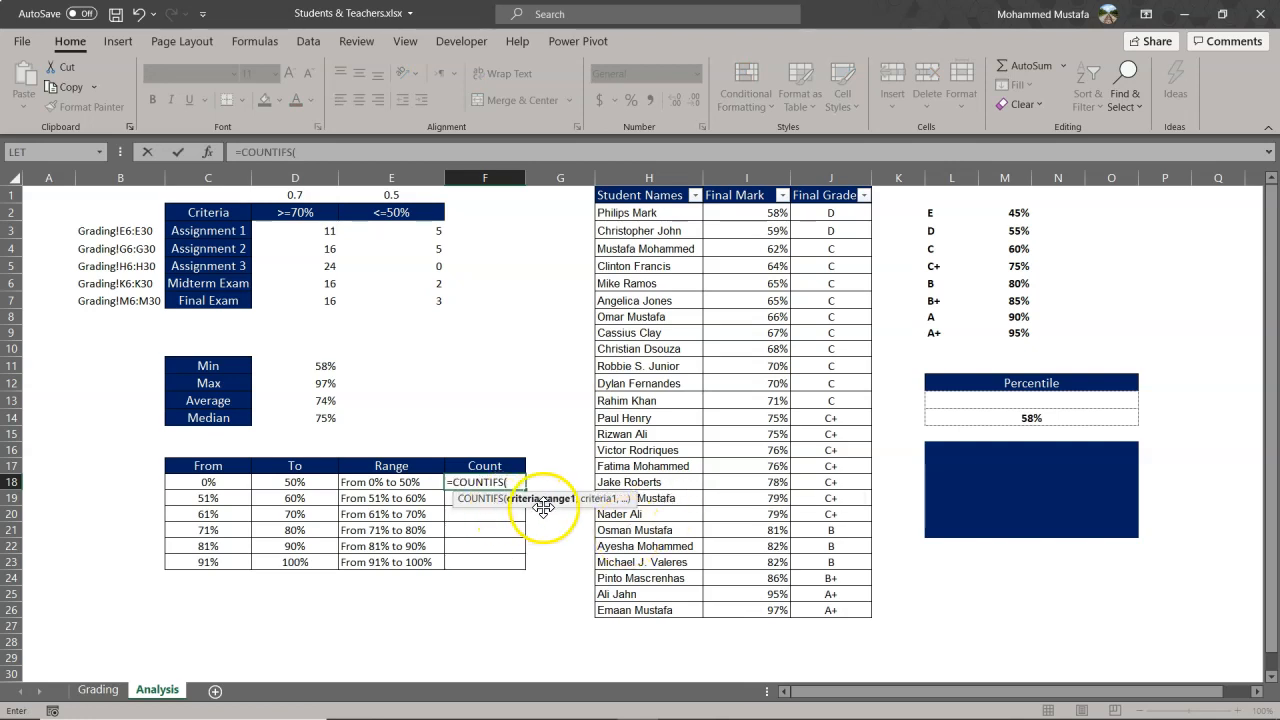
pyautogui.moveTo(537, 498); pyautogui.dragTo(483, 427)
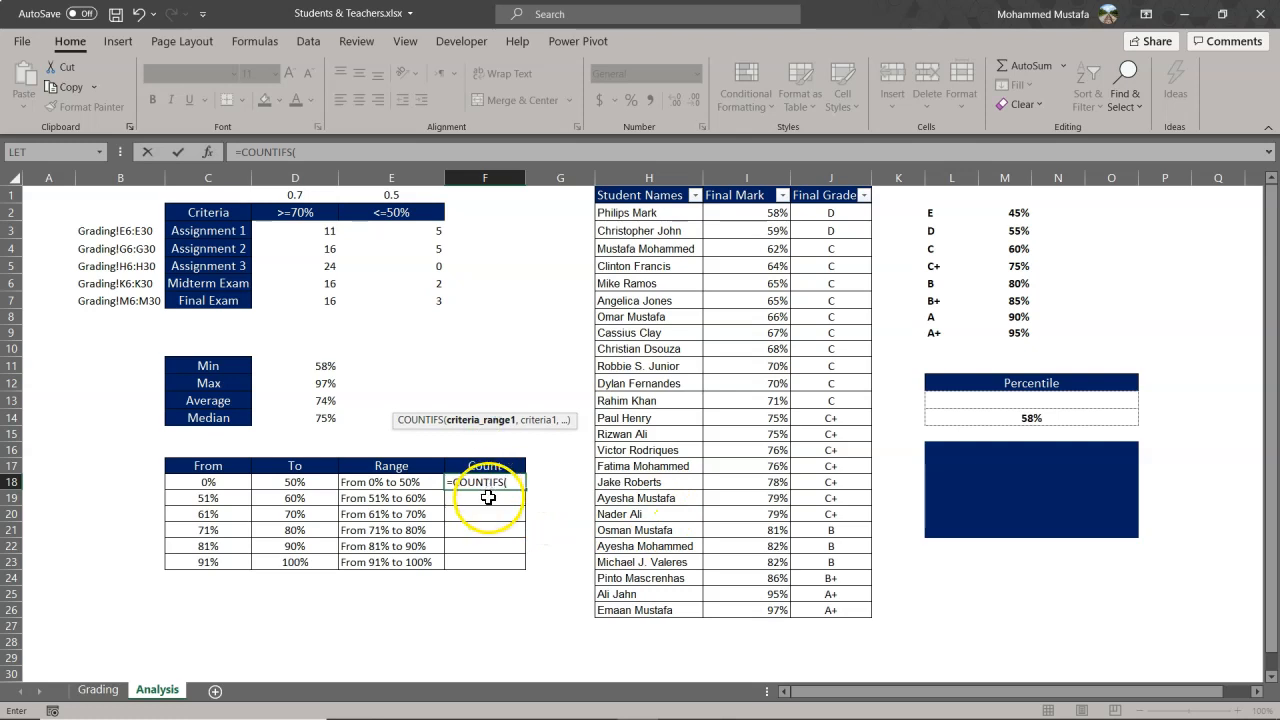
pyautogui.moveTo(758, 213); pyautogui.dragTo(765, 610)
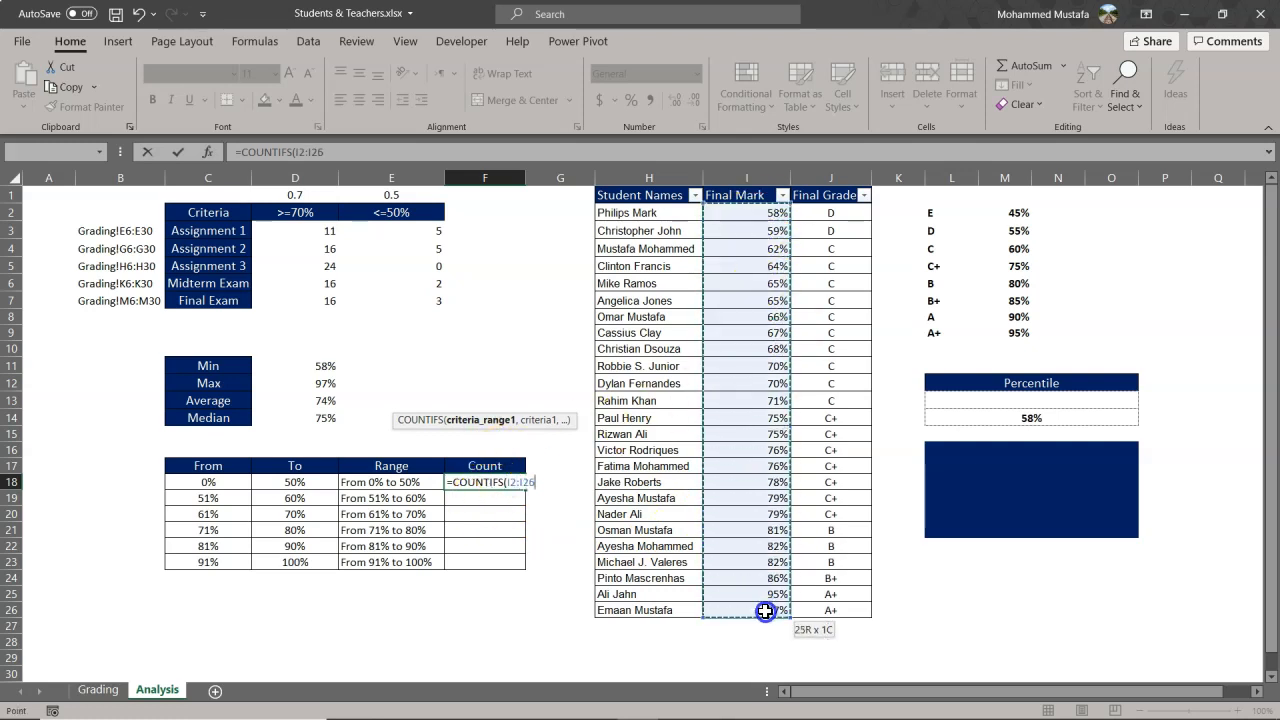
pyautogui.press('F4')
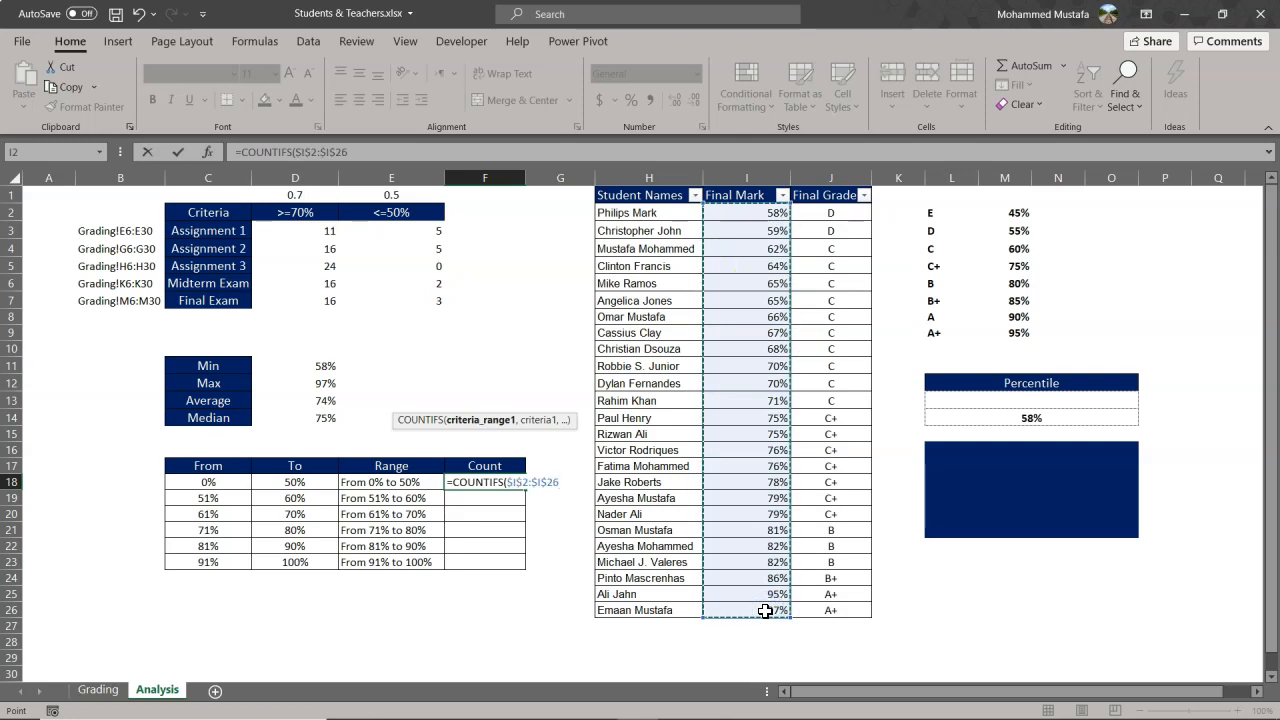
pyautogui.write(',">="&')
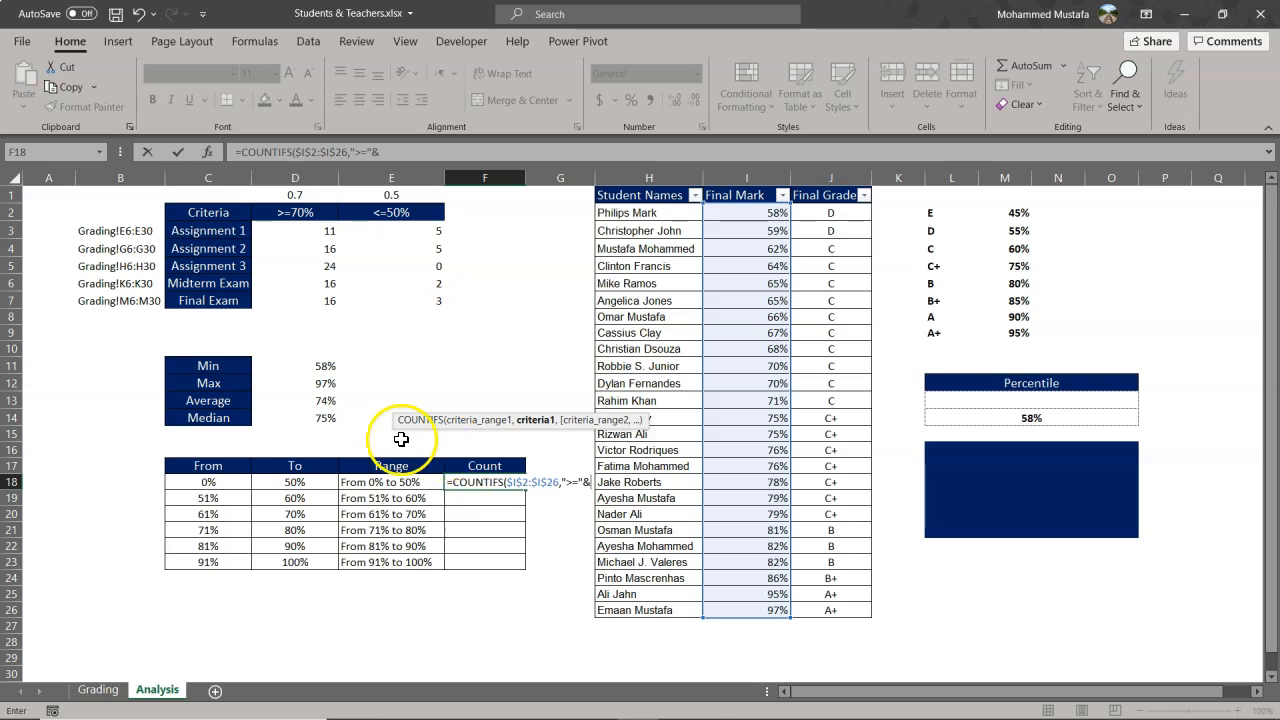
pyautogui.click(227, 483)
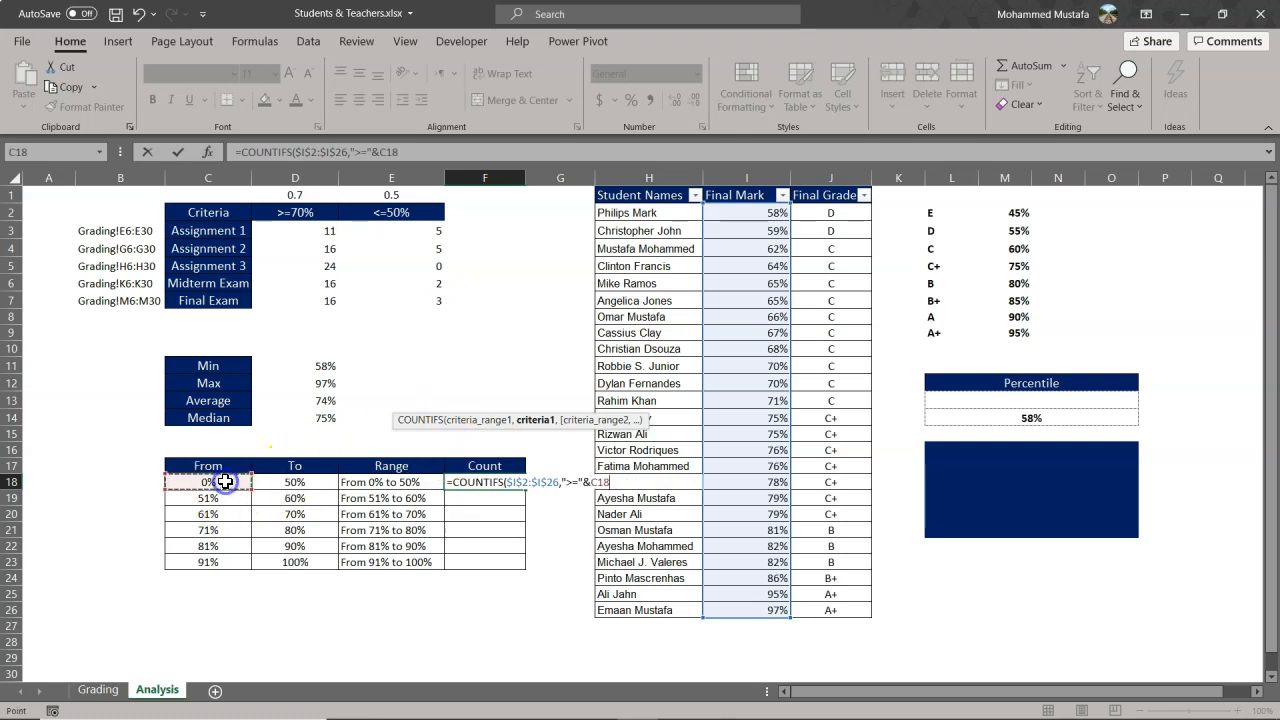
pyautogui.write(',')
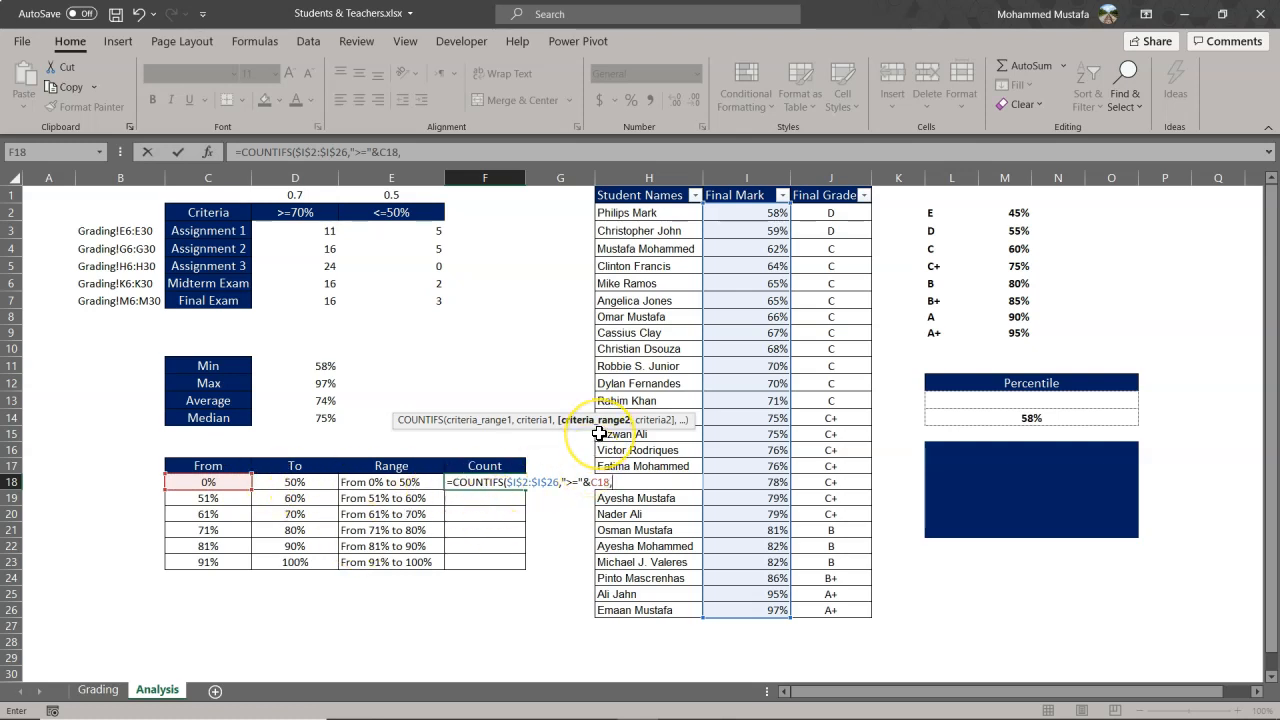
# Complete the F18 COUNTIFS with second criteria range $I$2:$I$26 and the criterion "<="&D18.
pyautogui.moveTo(745, 213); pyautogui.dragTo(768, 610)
pyautogui.press('F4')
pyautogui.write(',"<="&')
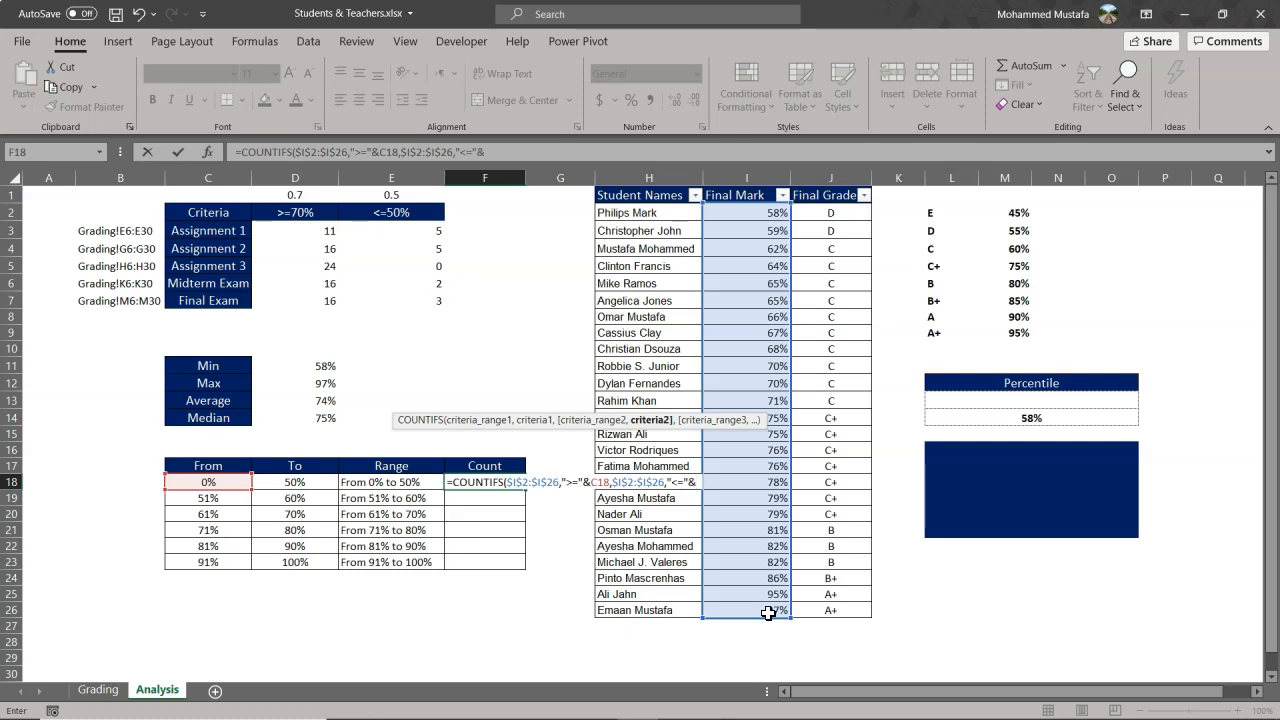
pyautogui.click(302, 482)
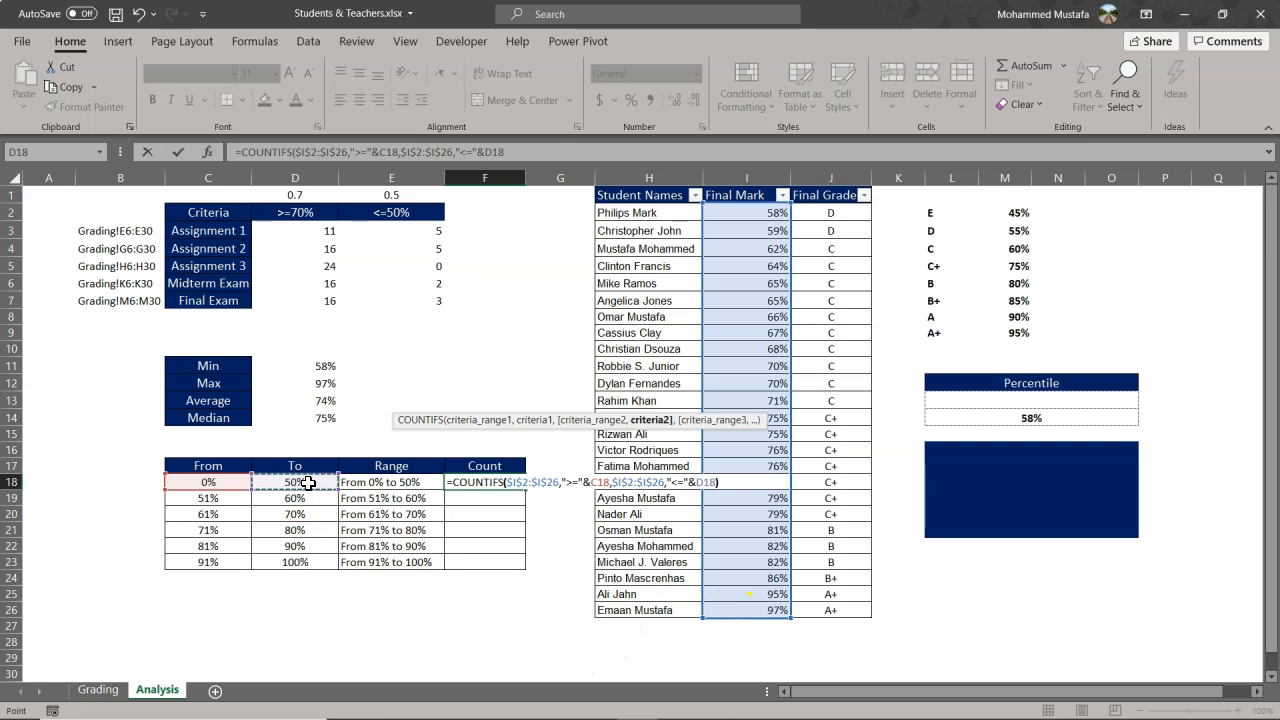
pyautogui.press('Return')
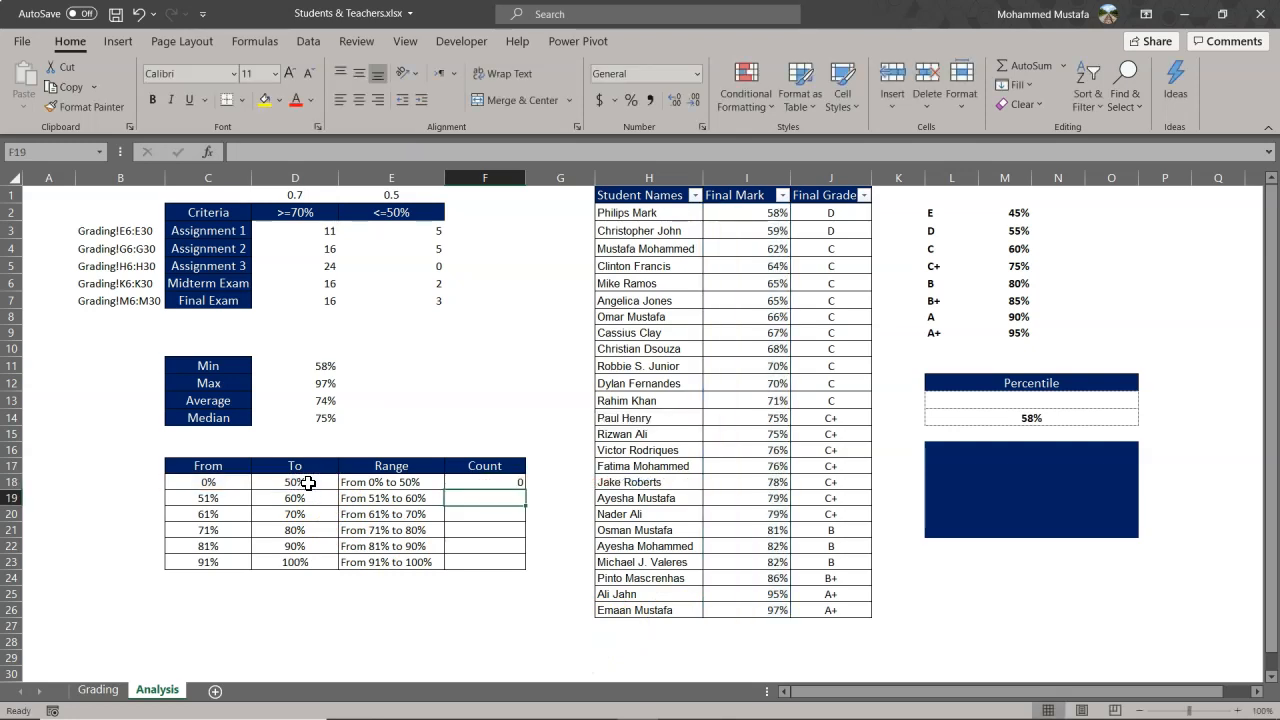
# Fill the COUNTIFS formula from F18 down to F23 and check the counts against the range labels.
pyautogui.click(507, 482)
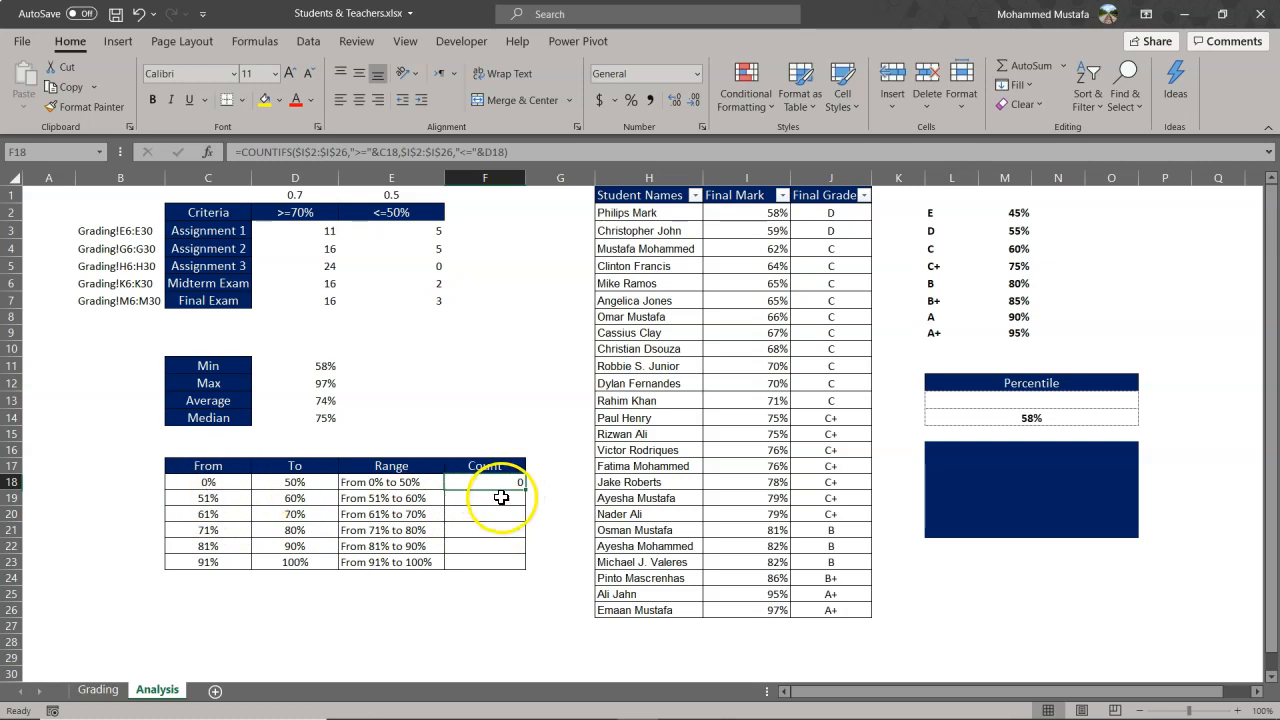
pyautogui.moveTo(526, 489); pyautogui.dragTo(526, 566)
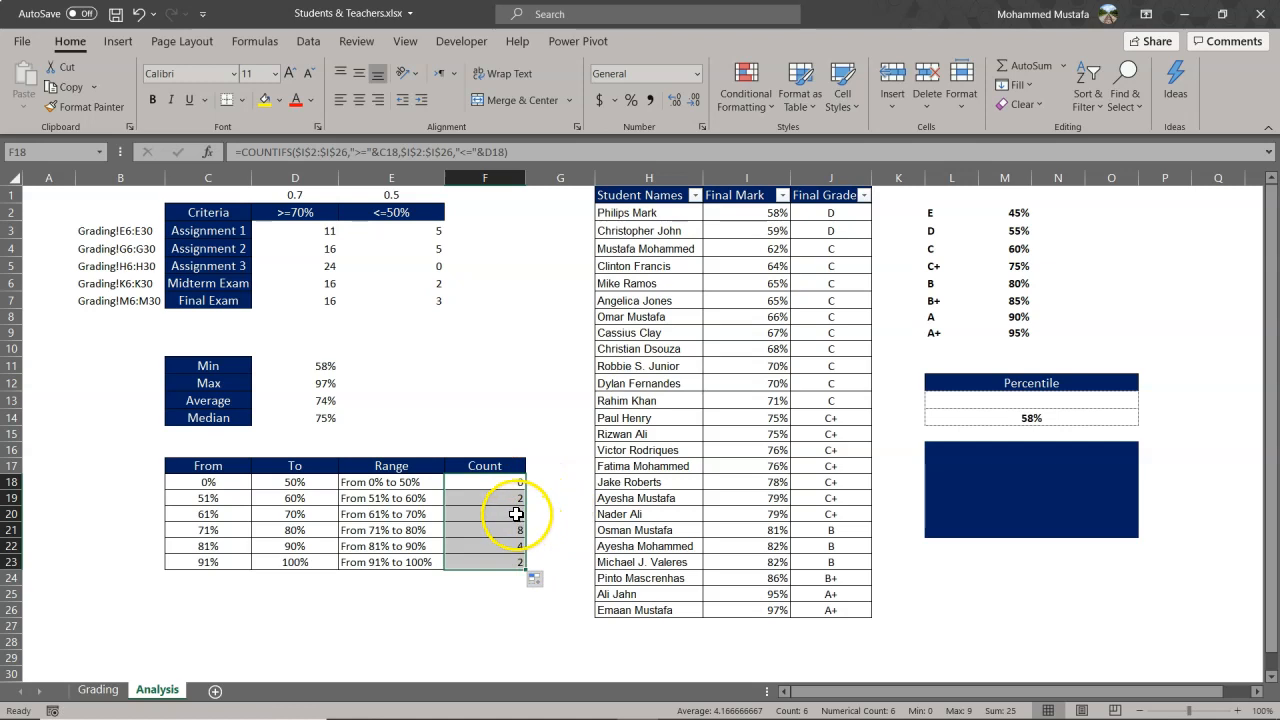
pyautogui.click(404, 502)
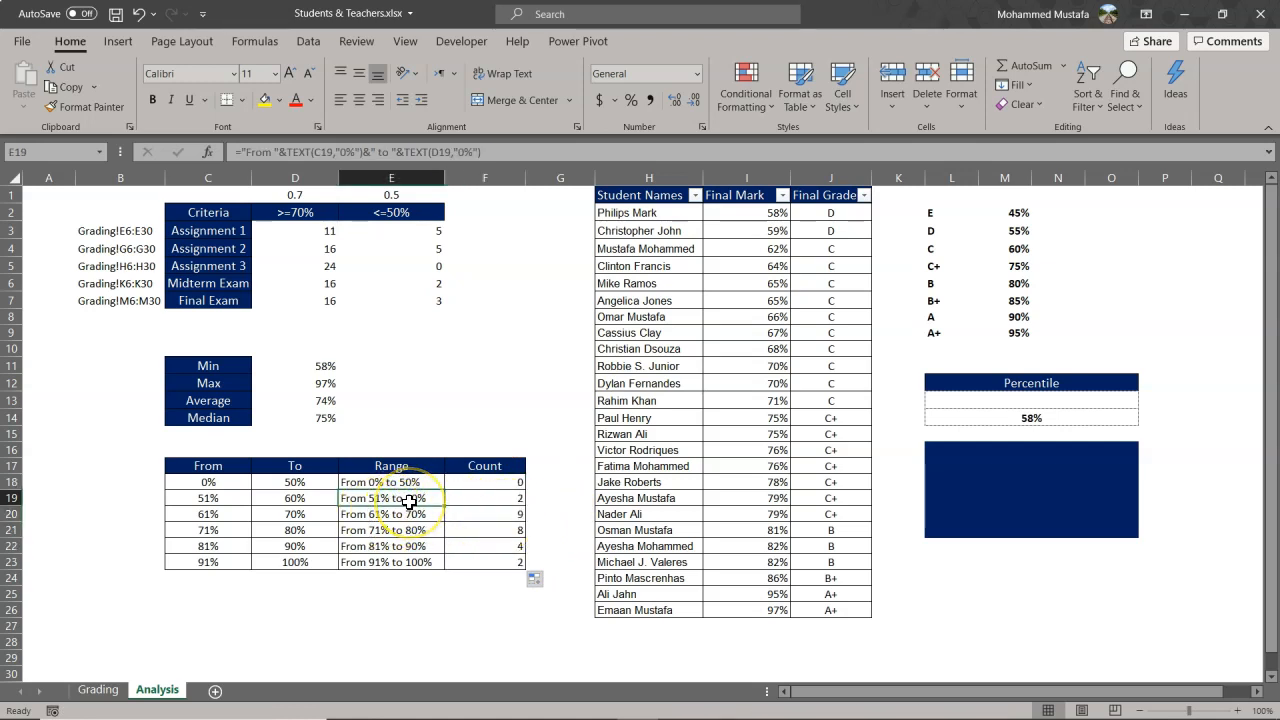
pyautogui.click(416, 564)
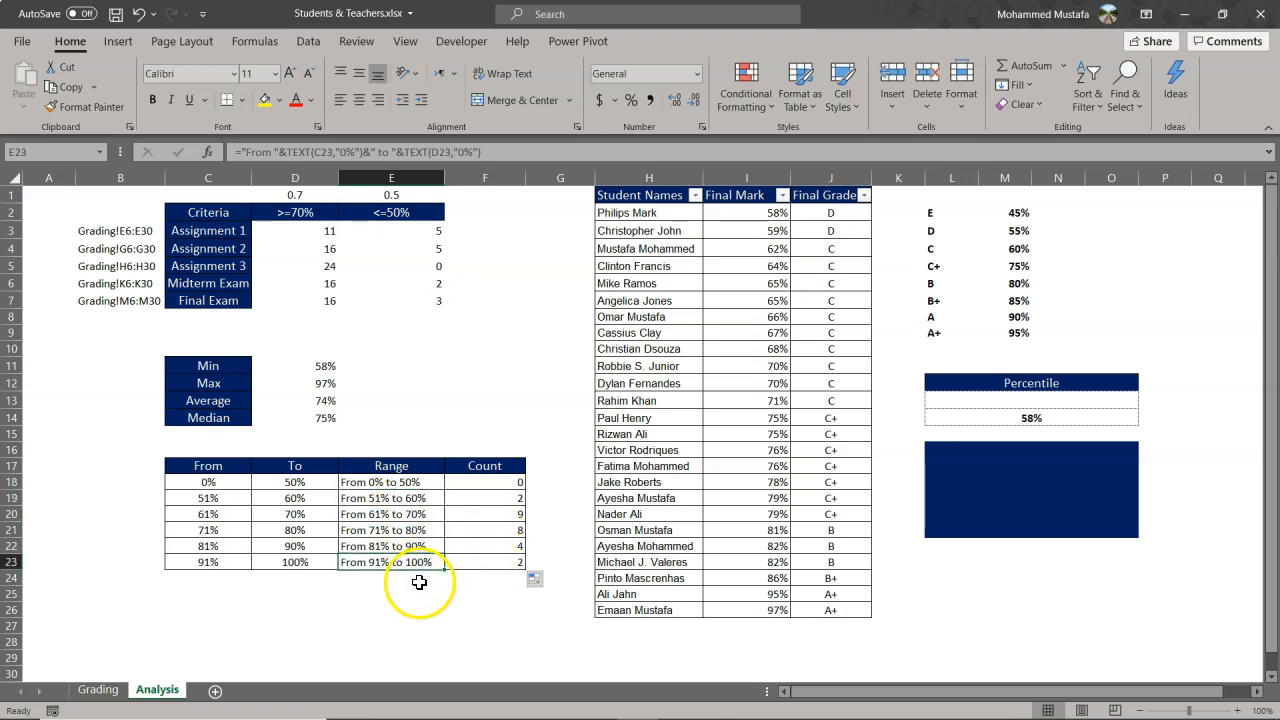
pyautogui.click(499, 567)
pyautogui.click(528, 532)
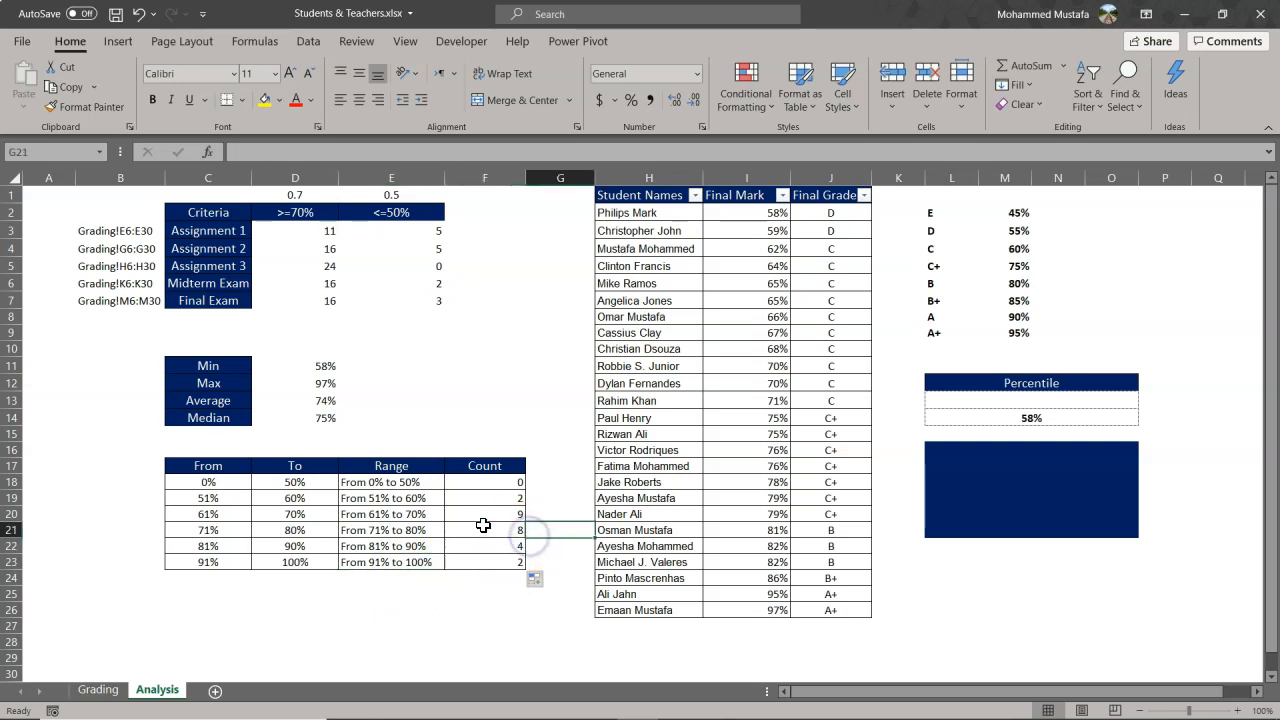
# Insert the recommended Clustered Bar chart from the range labels and counts in E18:F23.
pyautogui.moveTo(375, 482); pyautogui.dragTo(485, 562)
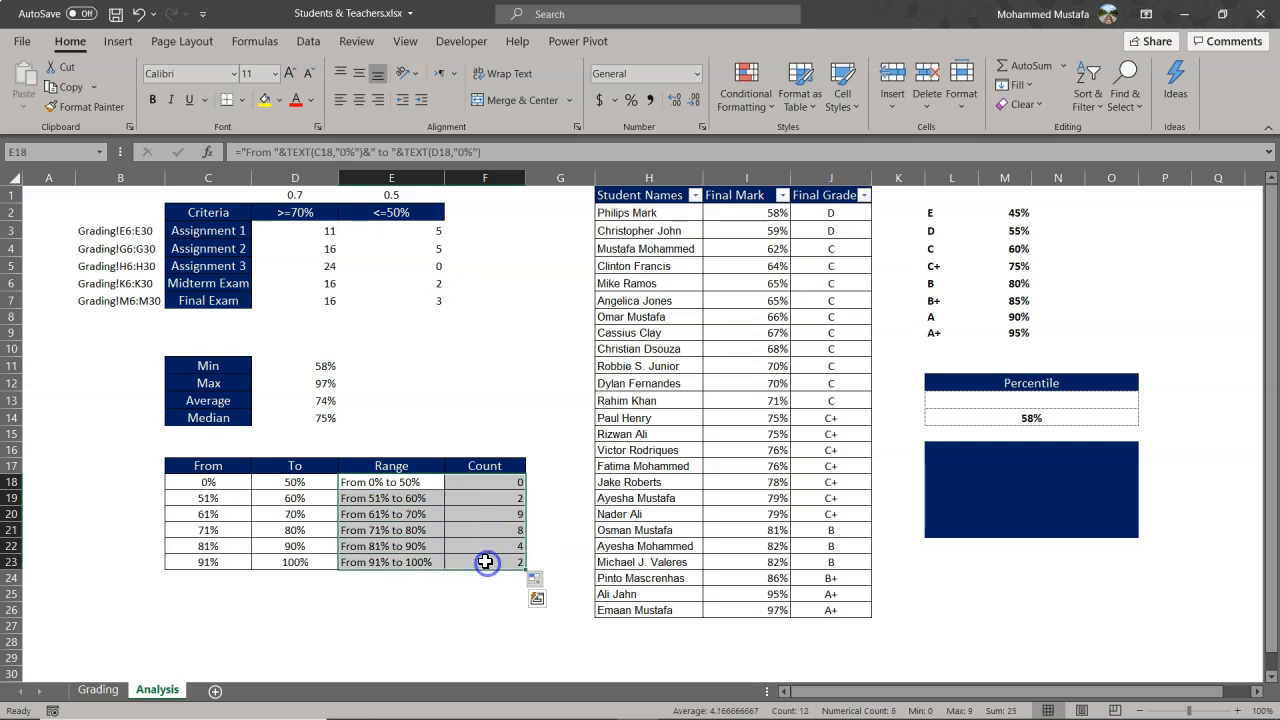
pyautogui.click(124, 46)
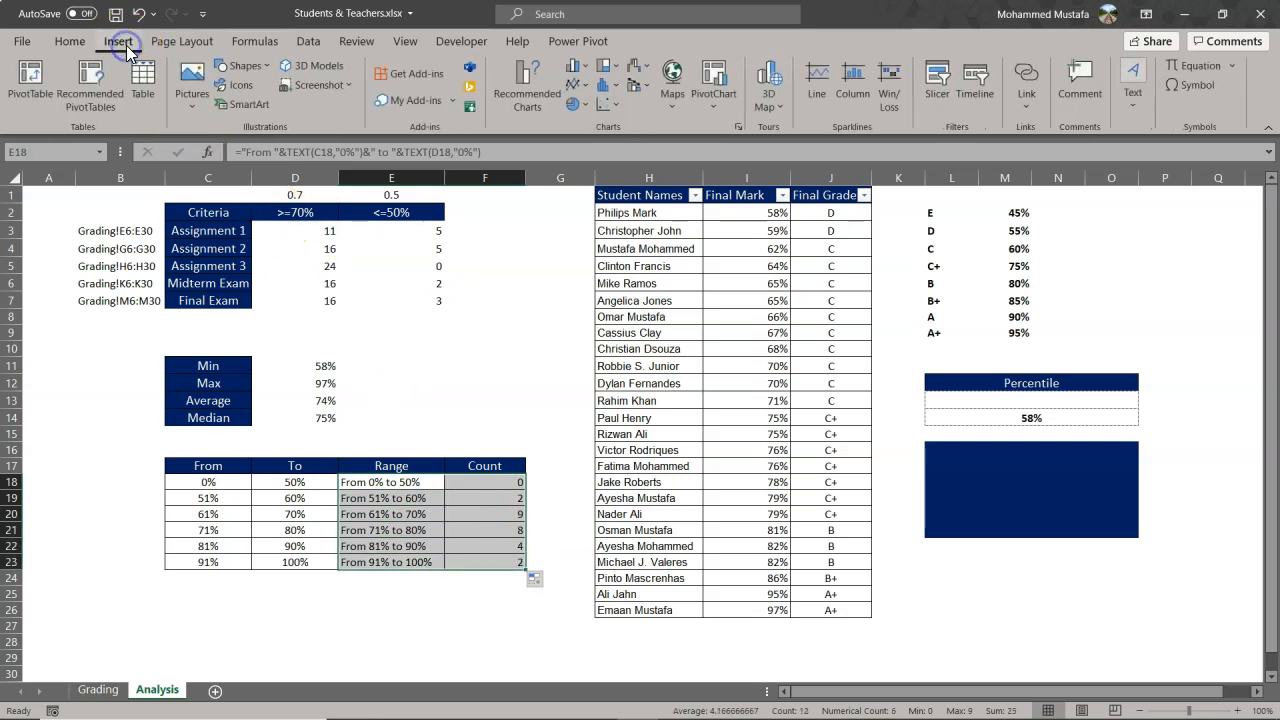
pyautogui.click(545, 107)
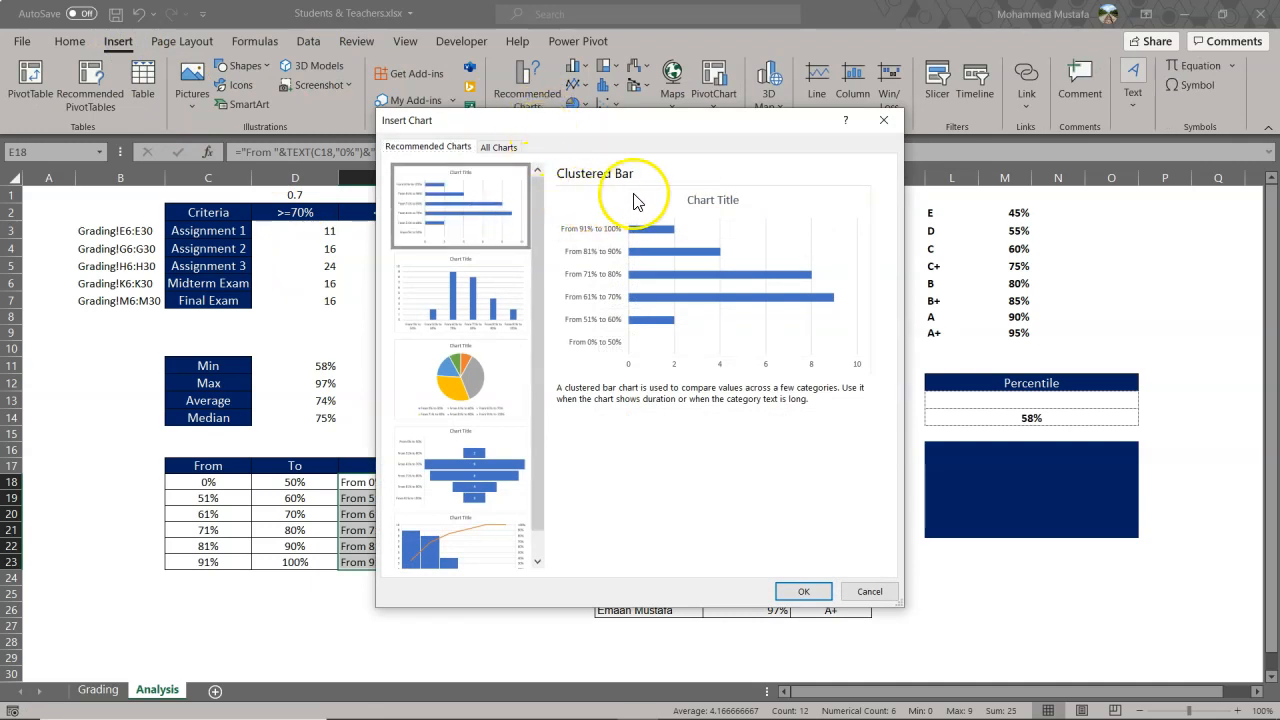
pyautogui.click(808, 595)
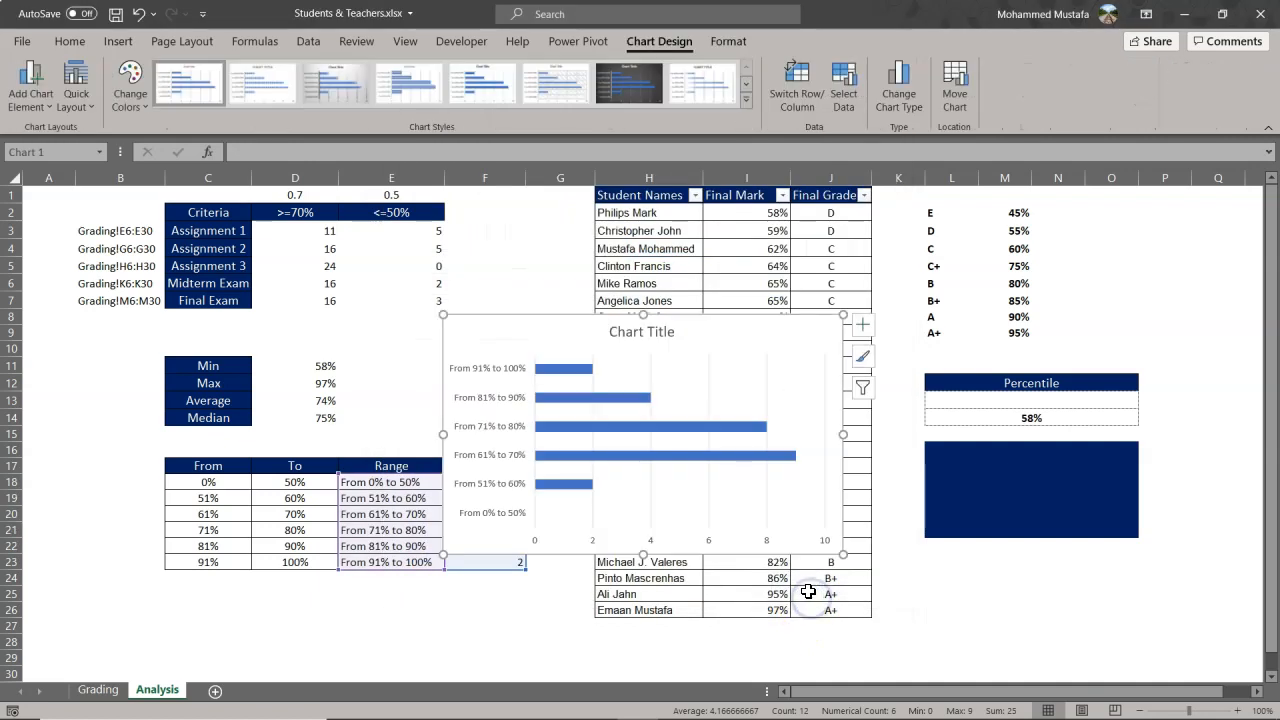
# Move the bar chart over the percentage range table below the Median row and narrow it slightly.
pyautogui.moveTo(683, 318); pyautogui.dragTo(340, 447)
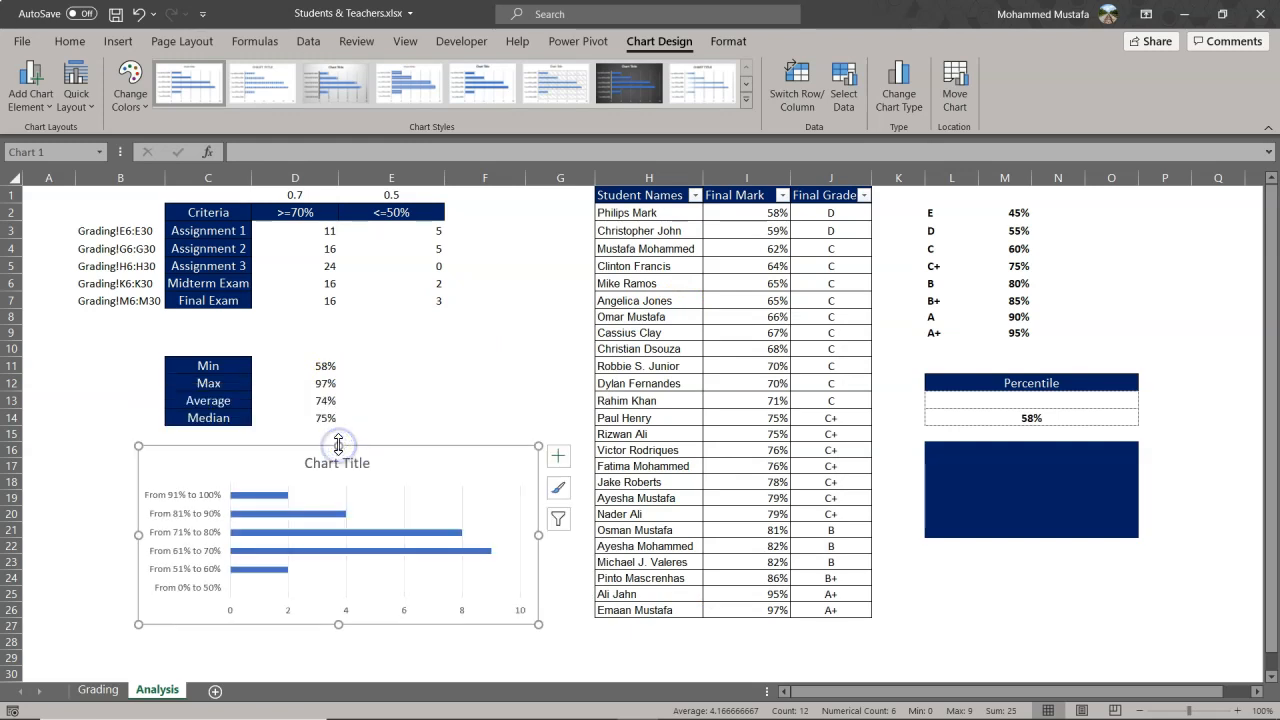
pyautogui.moveTo(538, 535); pyautogui.dragTo(511, 536)
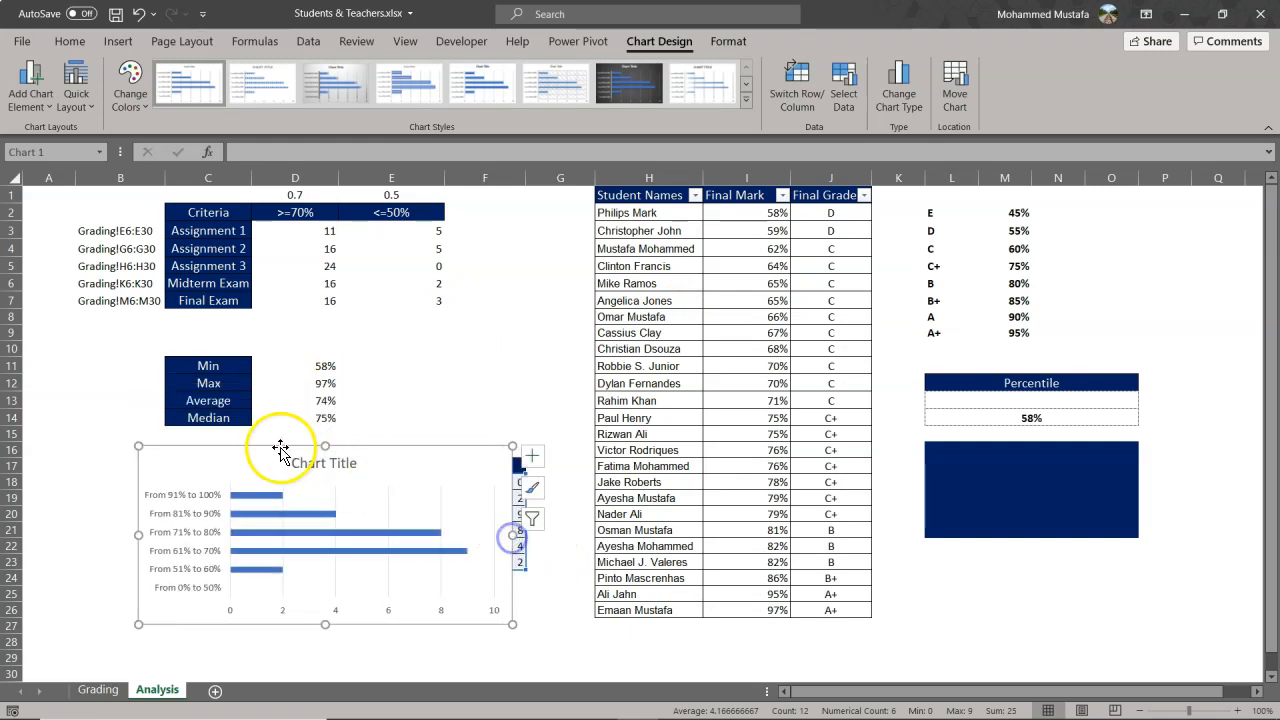
pyautogui.moveTo(343, 449); pyautogui.dragTo(369, 445)
# Add data labels to the bars of the chart and deselect the chart.
pyautogui.click(287, 491)
pyautogui.rightClick(288, 497)
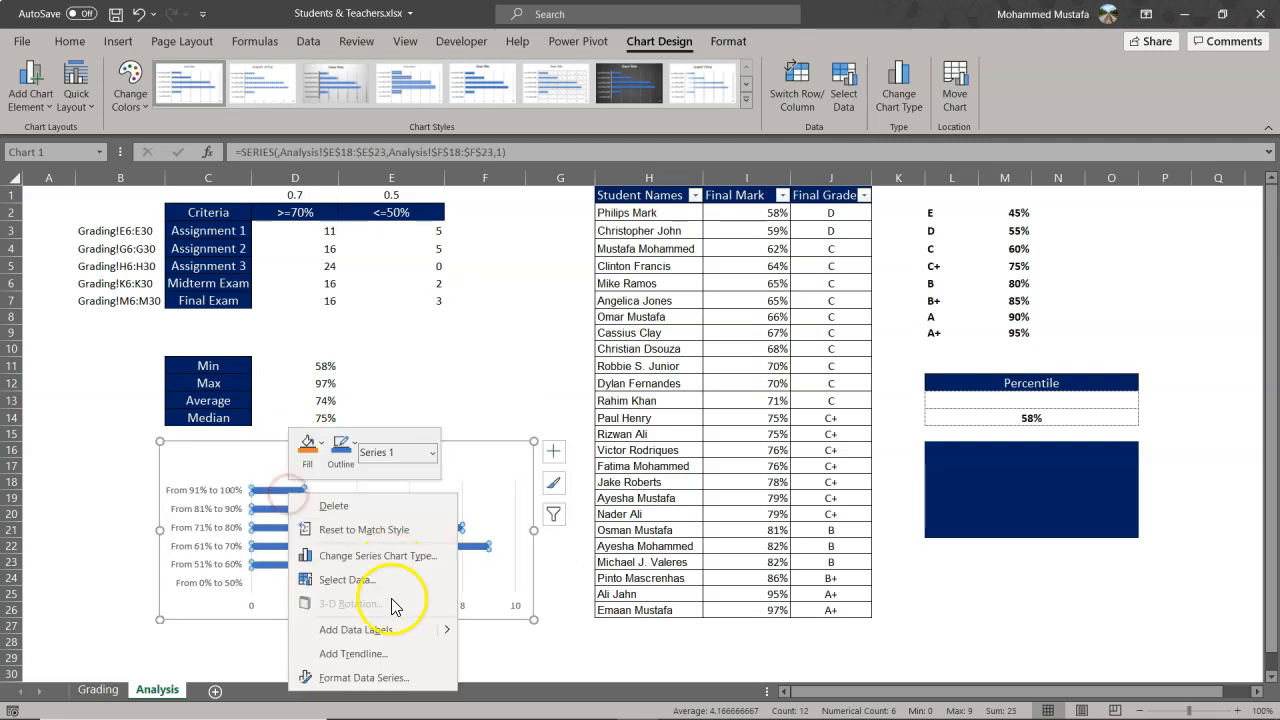
pyautogui.click(360, 629)
pyautogui.click(541, 588)
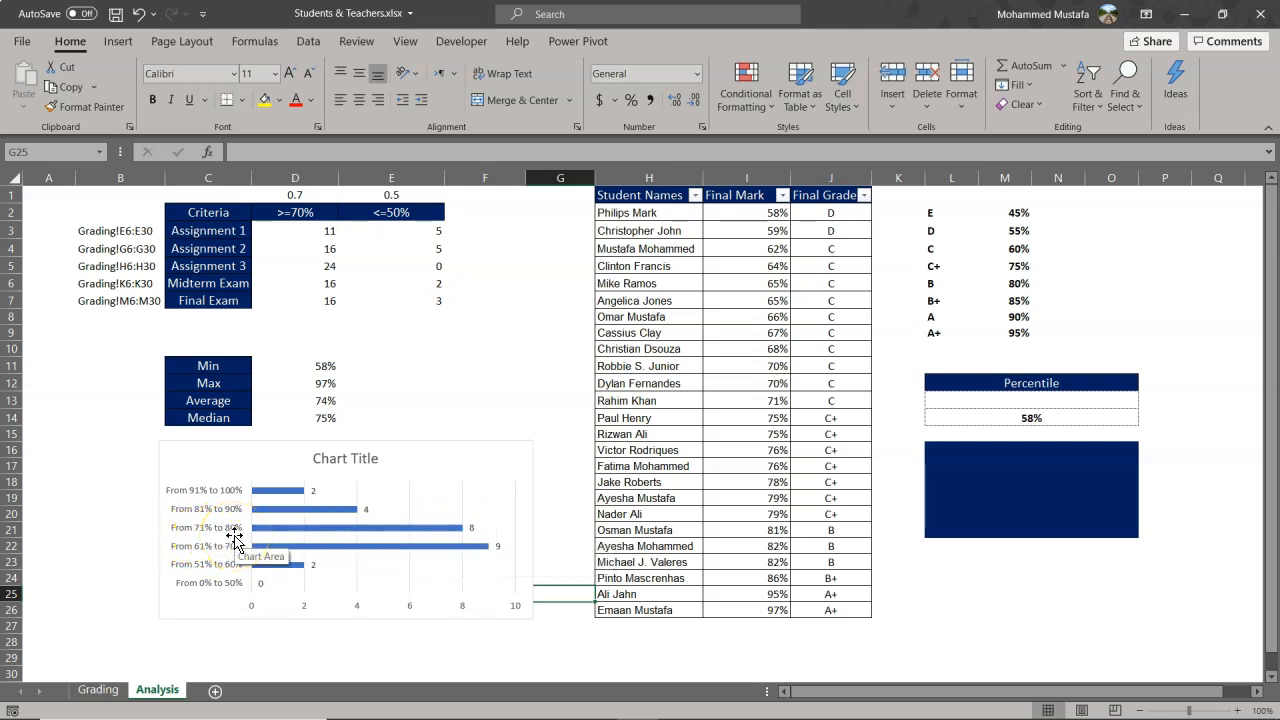
pyautogui.click(630, 498)
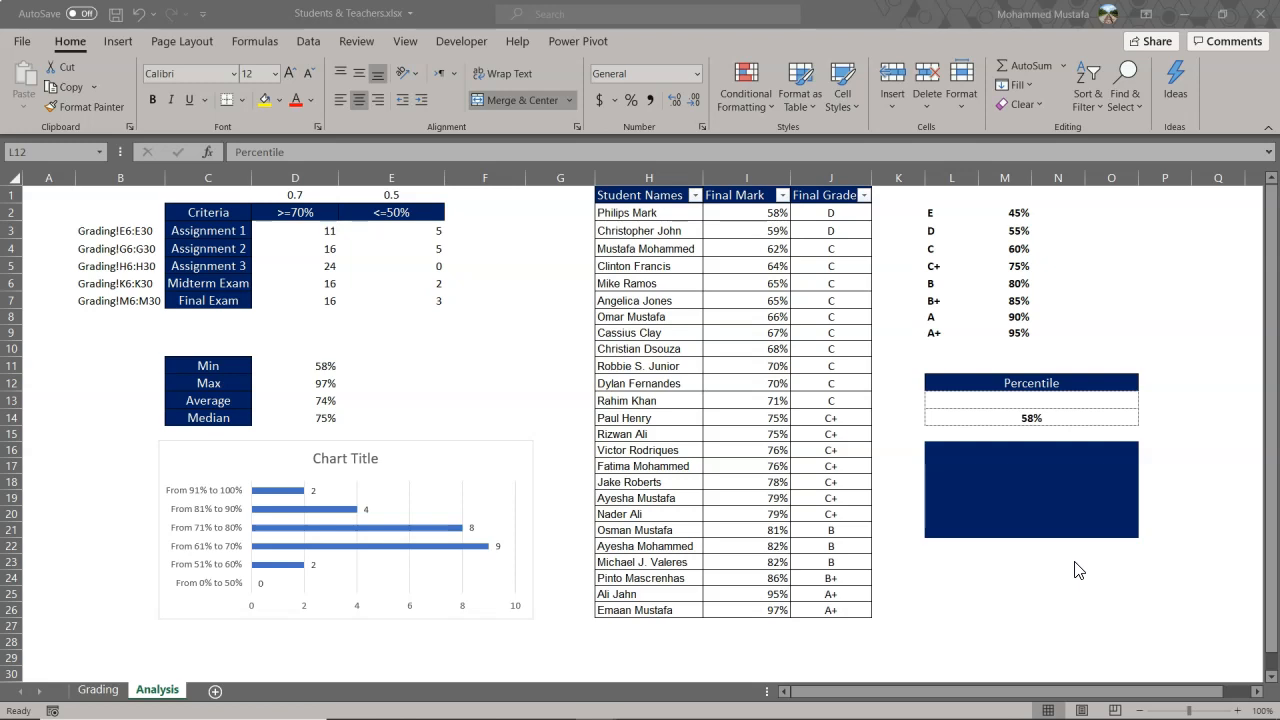
# Clear the existing percentile formula in L14 and enter 90% as the percentile in L13.
pyautogui.click(1030, 418)
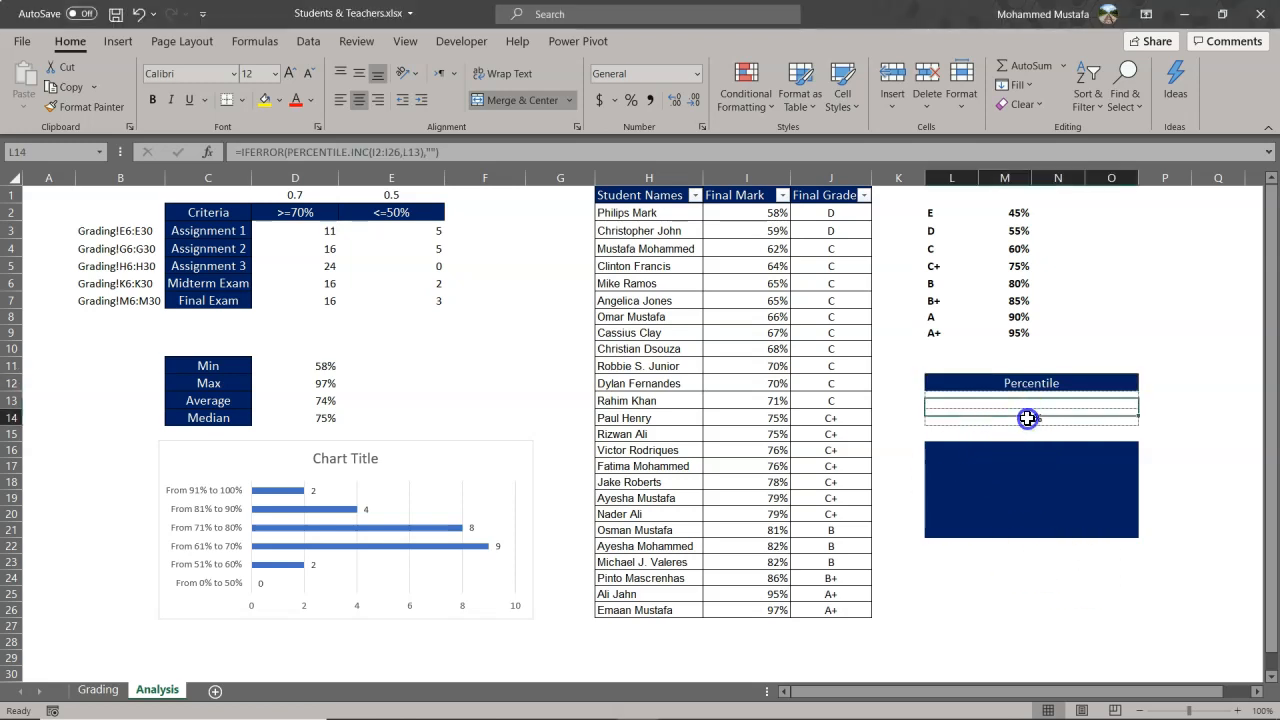
pyautogui.press('Delete')
pyautogui.click(1044, 398)
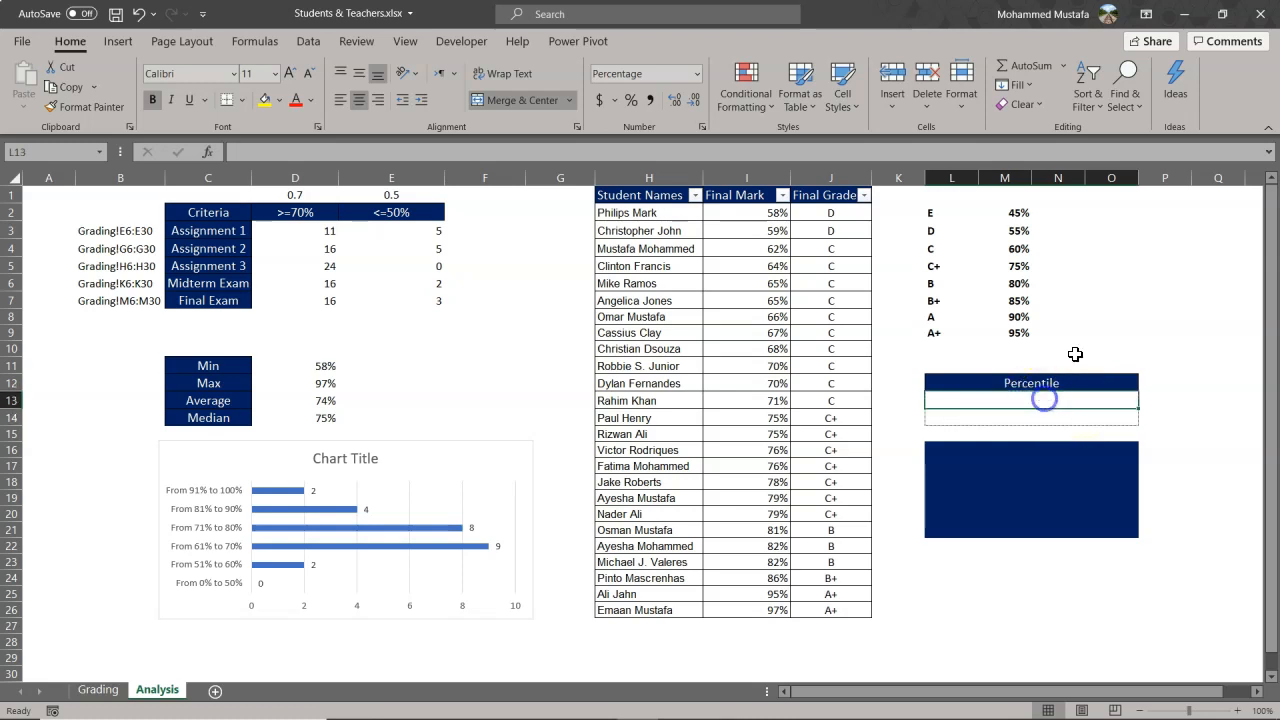
pyautogui.write('90')
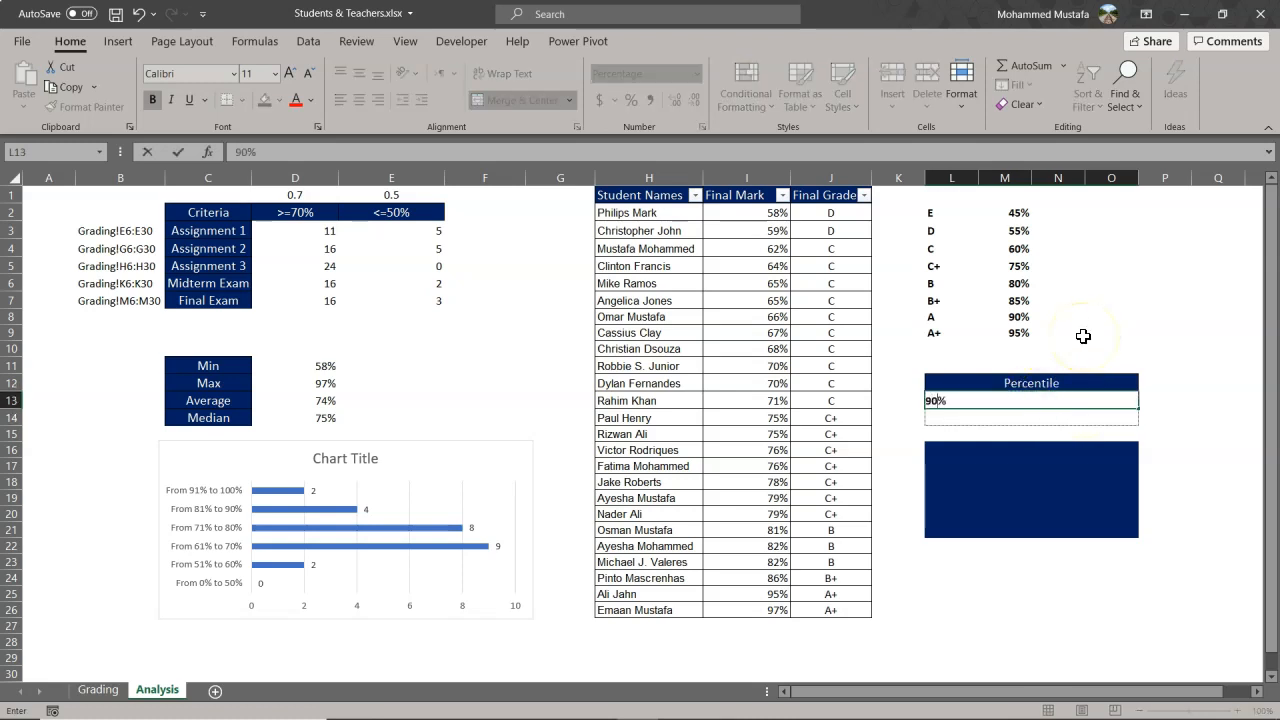
pyautogui.press('Return')
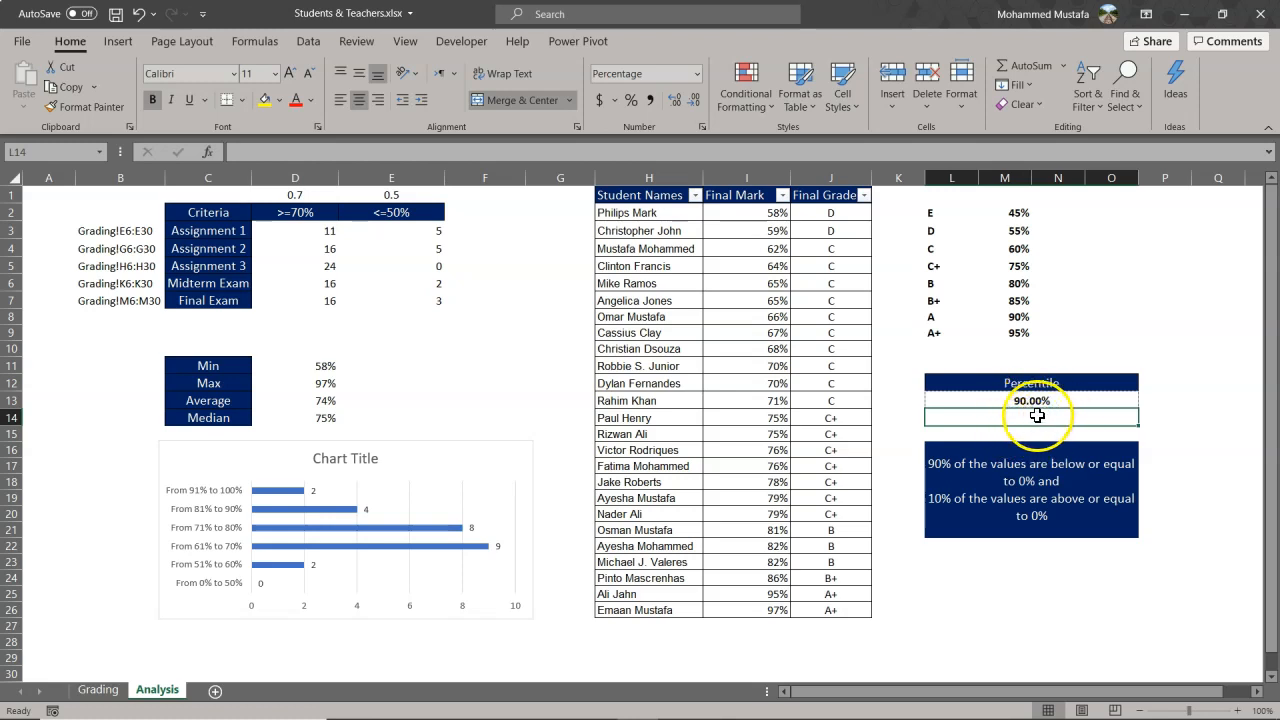
# Calculate the percentile in L14 with PERCENTILE.INC, using the final marks in I2:I26 and the percentile value in L13.
pyautogui.write('=per')
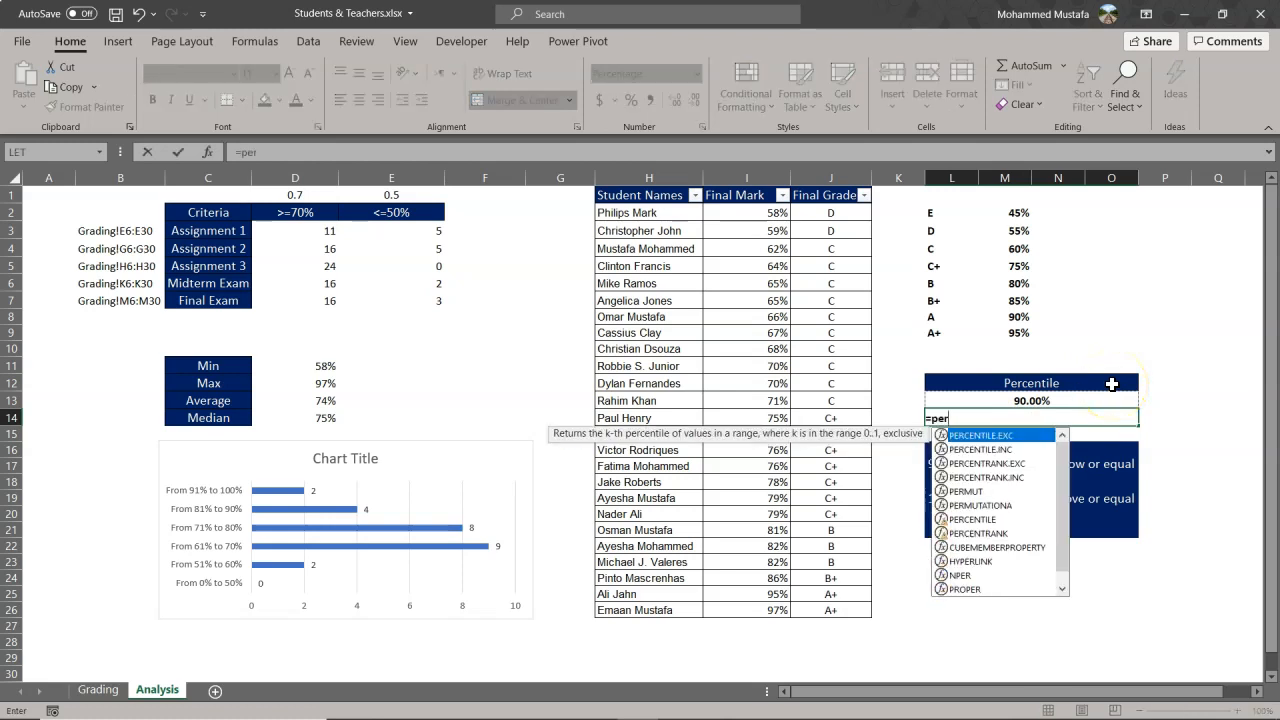
pyautogui.press('Down')
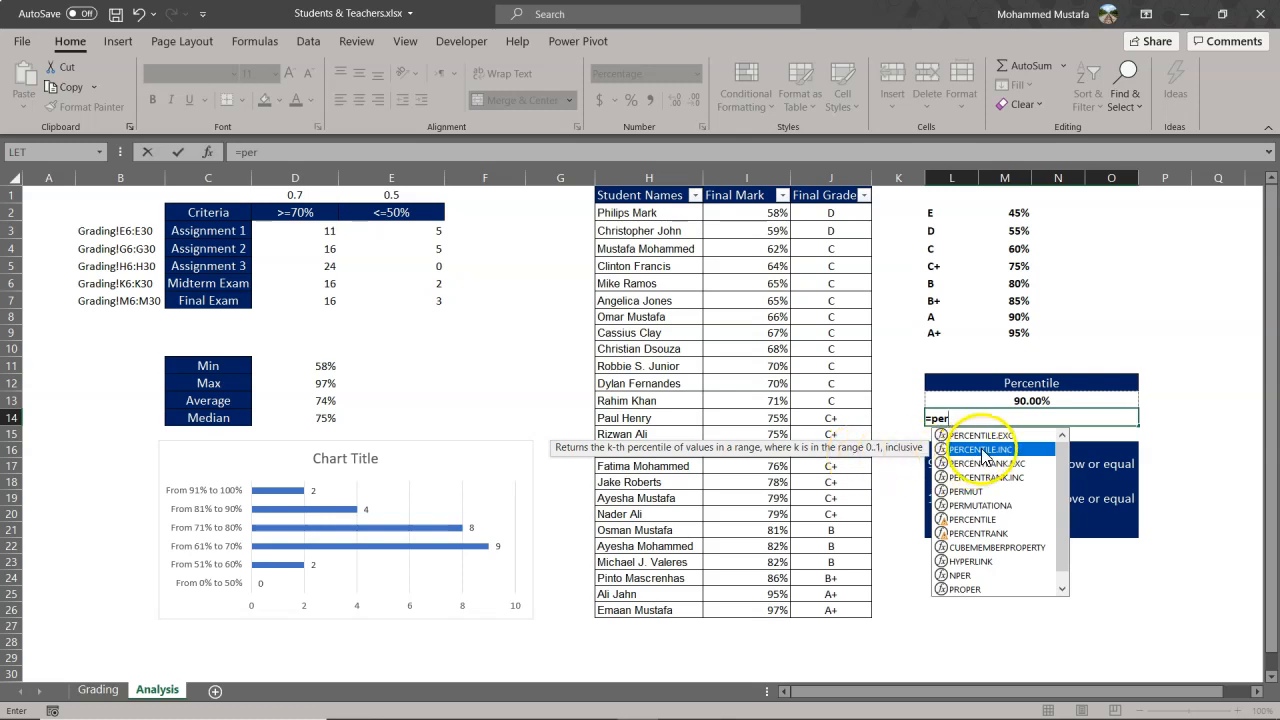
pyautogui.doubleClick(980, 449)
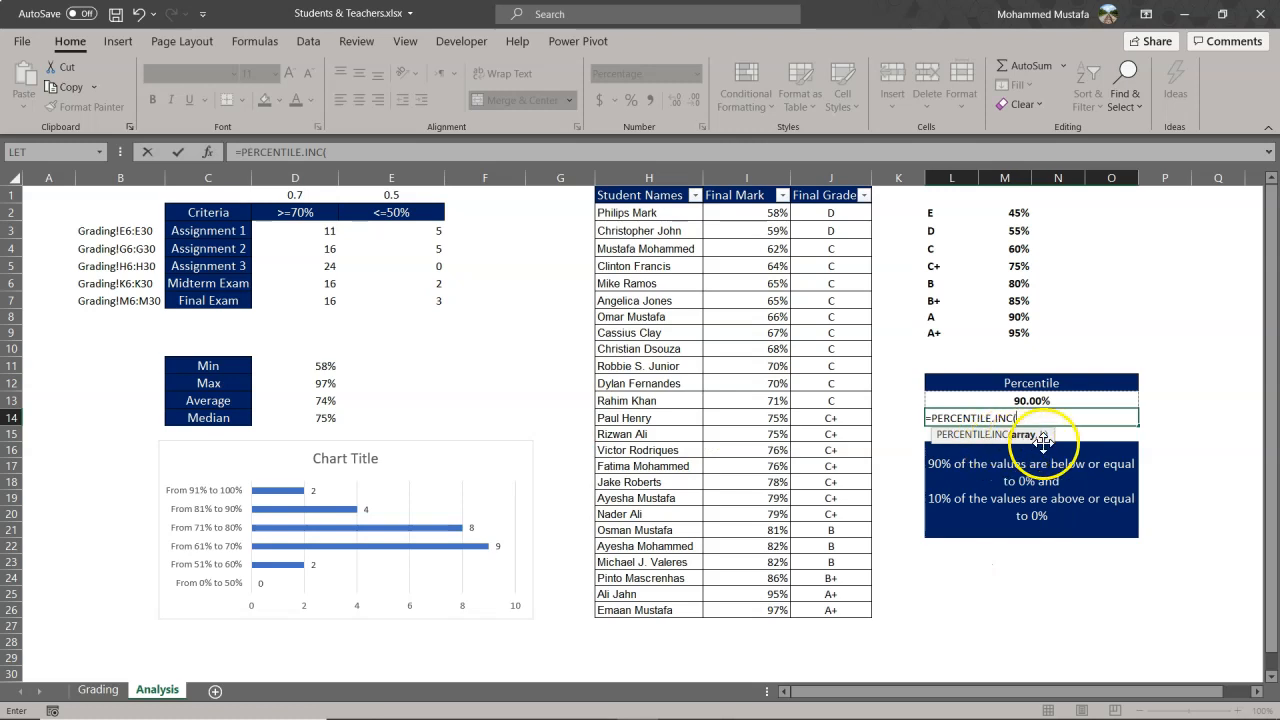
pyautogui.moveTo(757, 214); pyautogui.dragTo(760, 614)
pyautogui.write(',')
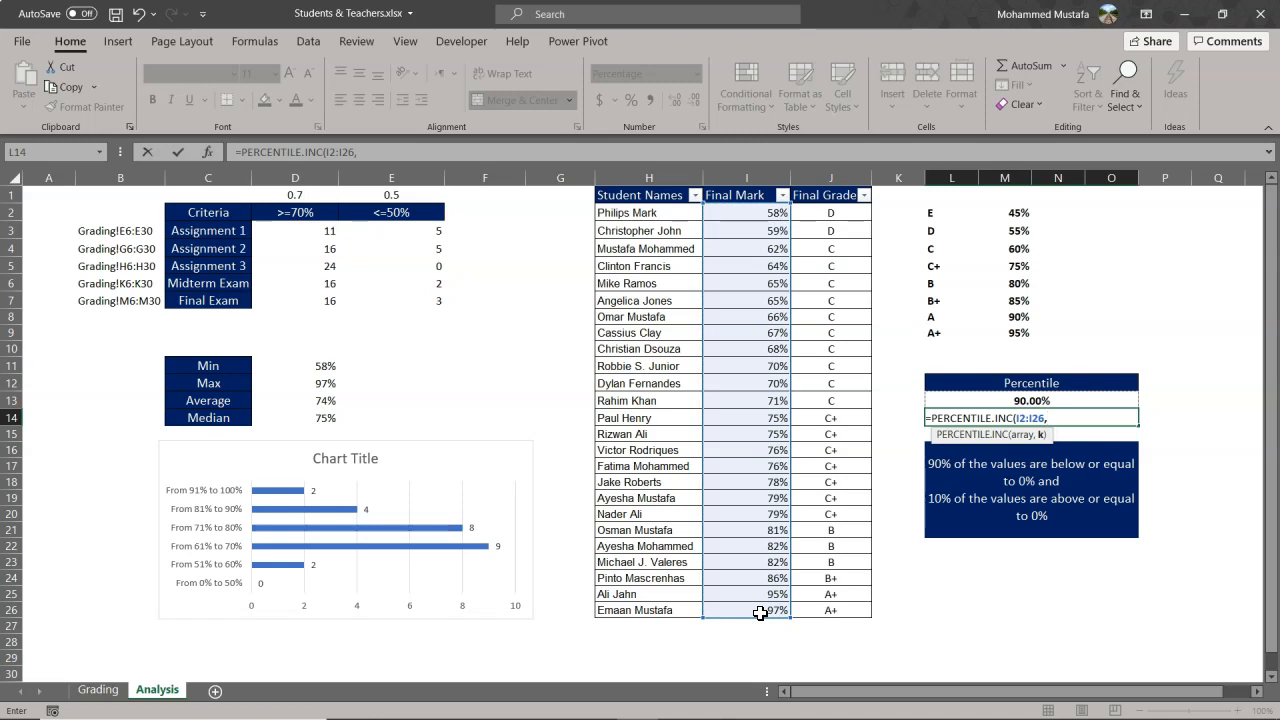
pyautogui.click(1025, 400)
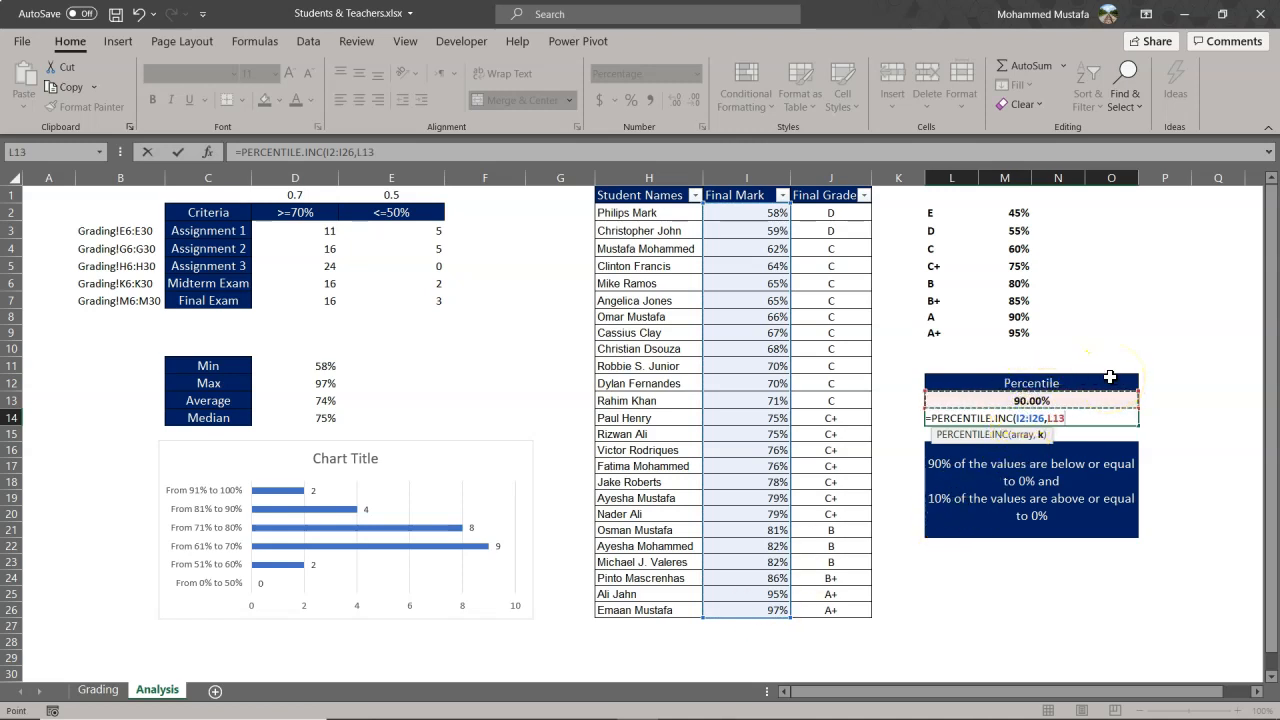
pyautogui.press('Return')
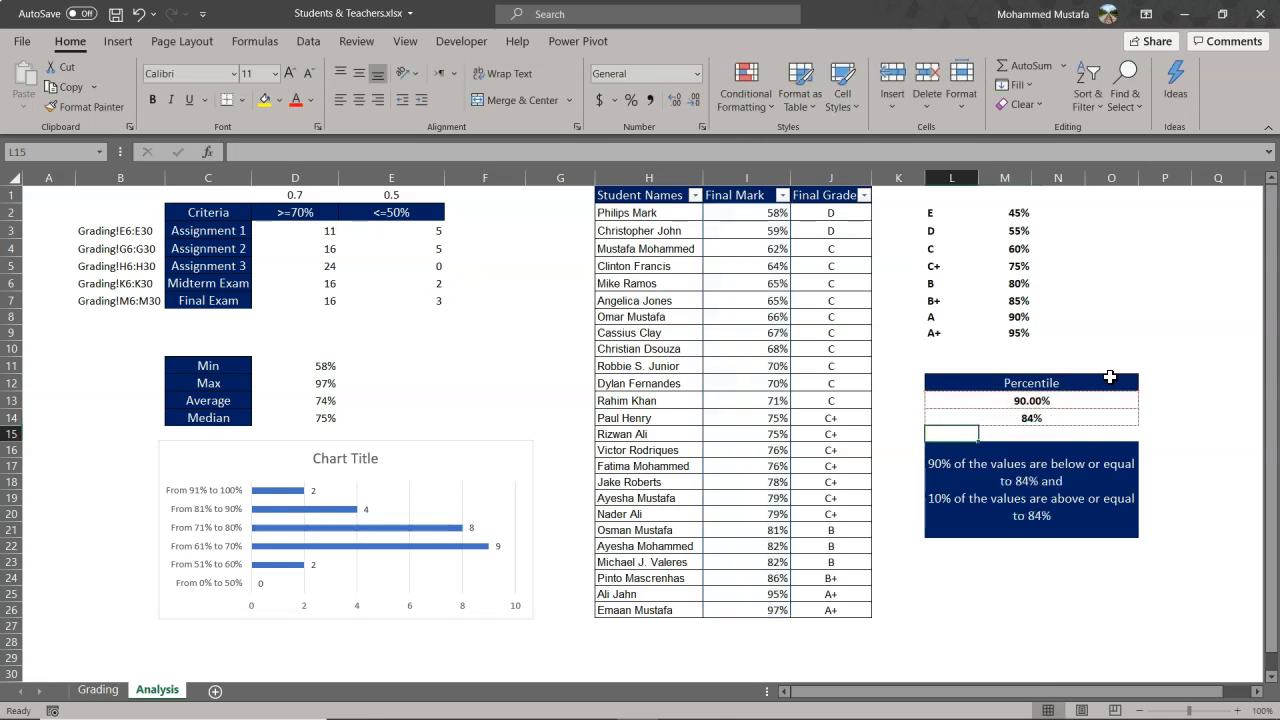
# Examine the percentile input and result in L13 and L14 against the sorted final marks in the Final Mark column.
pyautogui.click(1045, 416)
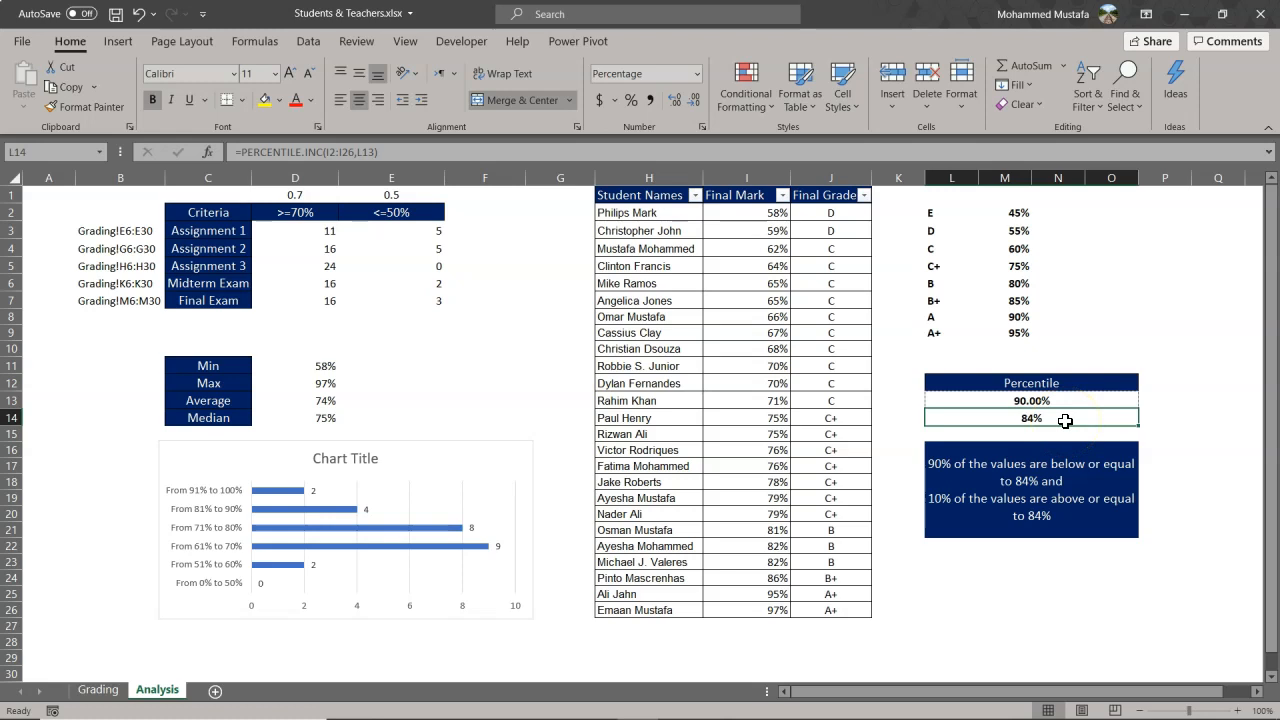
pyautogui.click(1065, 405)
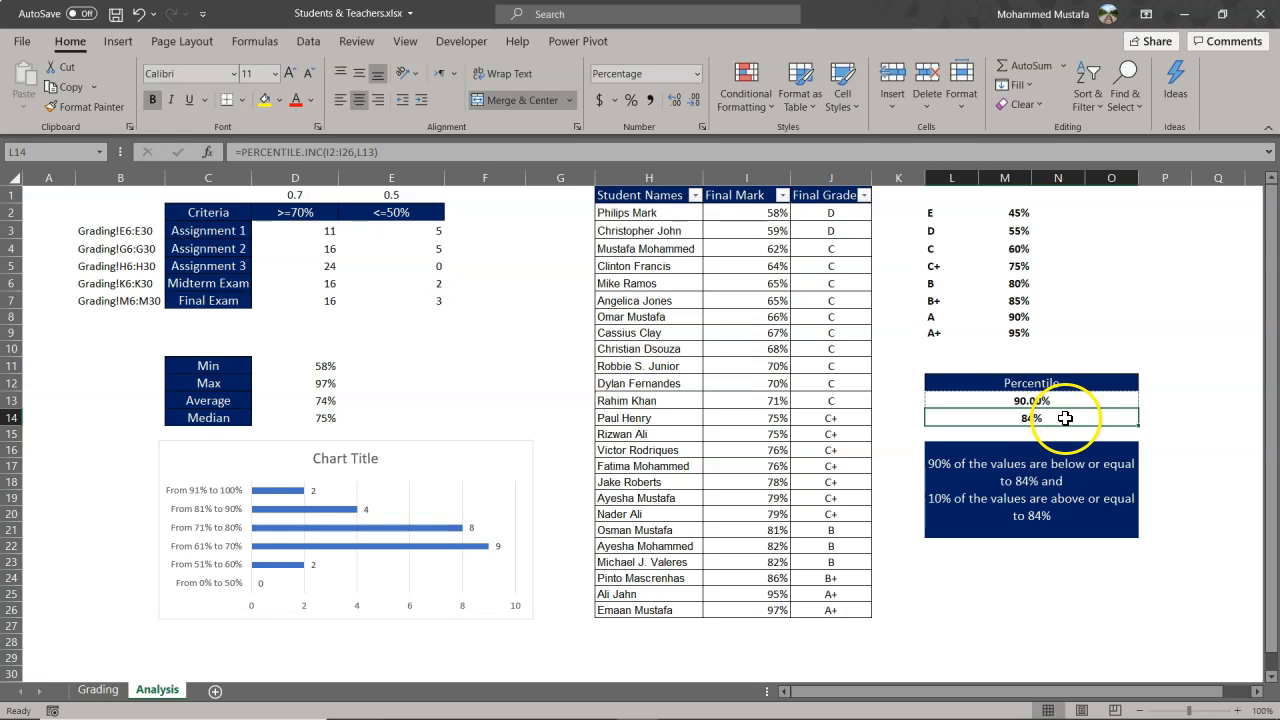
pyautogui.moveTo(760, 217); pyautogui.dragTo(751, 610)
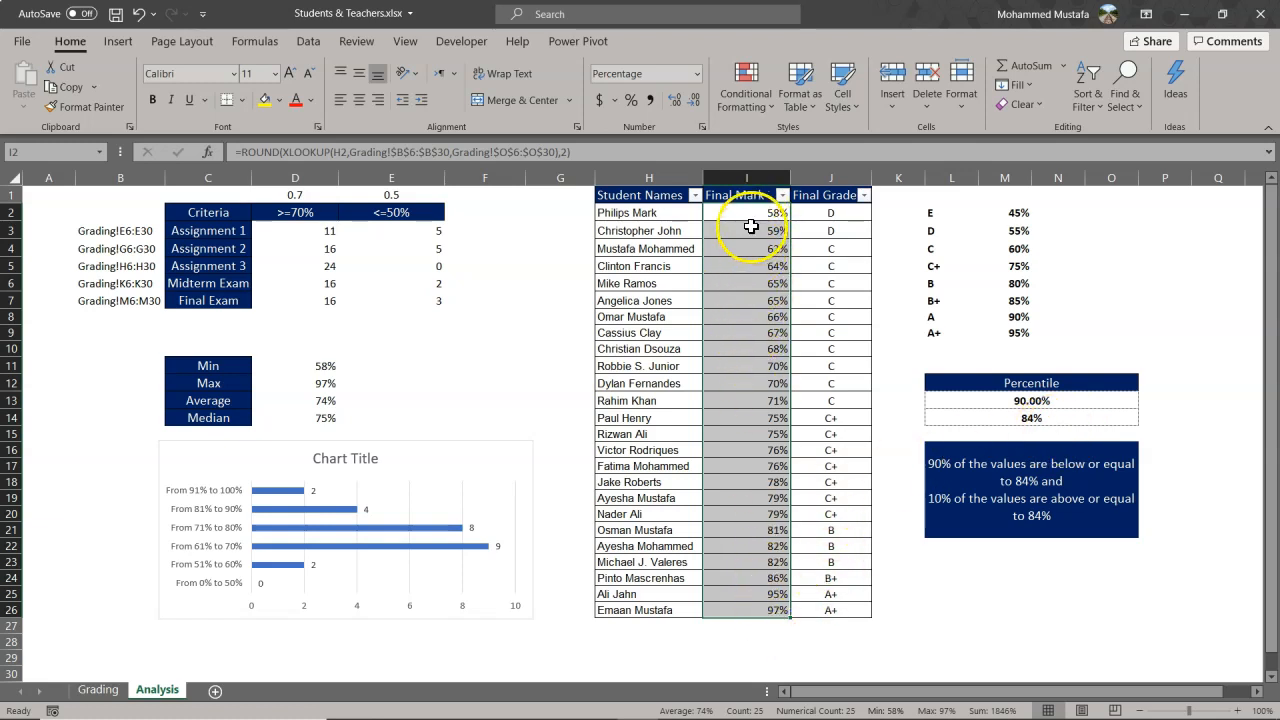
pyautogui.click(1004, 401)
pyautogui.click(1006, 408)
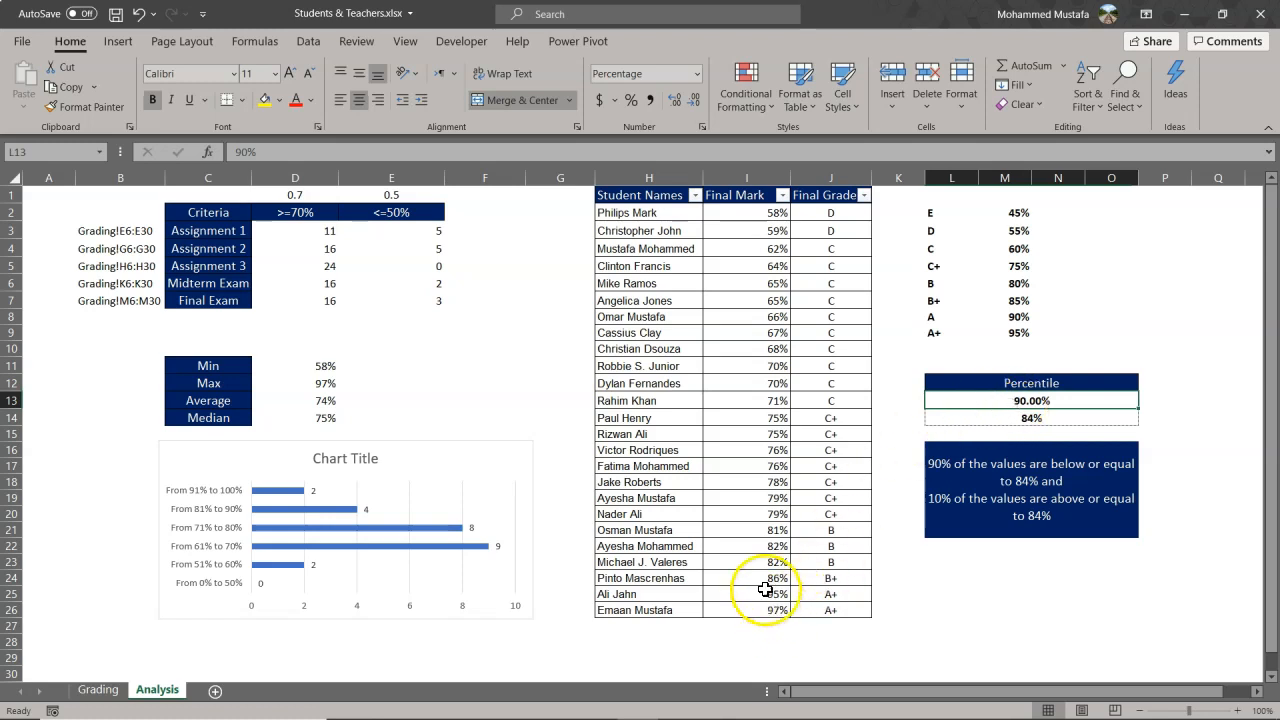
pyautogui.click(762, 217)
pyautogui.moveTo(762, 217); pyautogui.dragTo(764, 562)
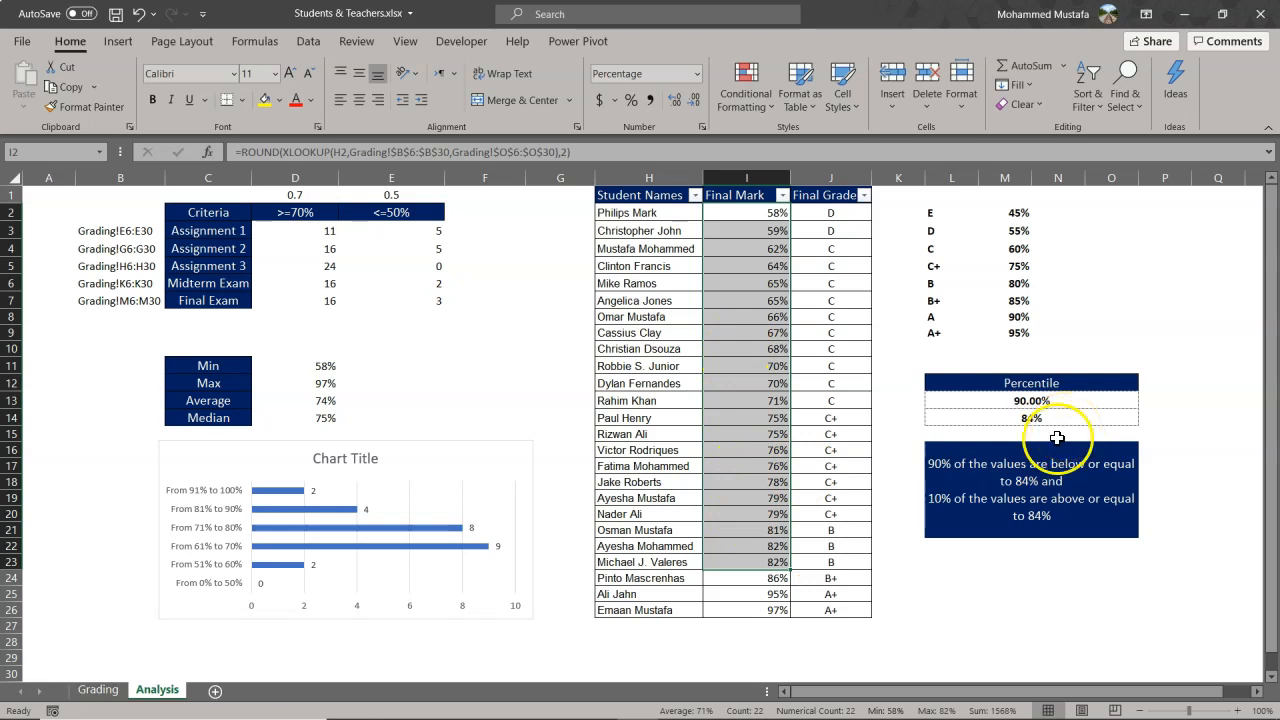
pyautogui.click(1013, 401)
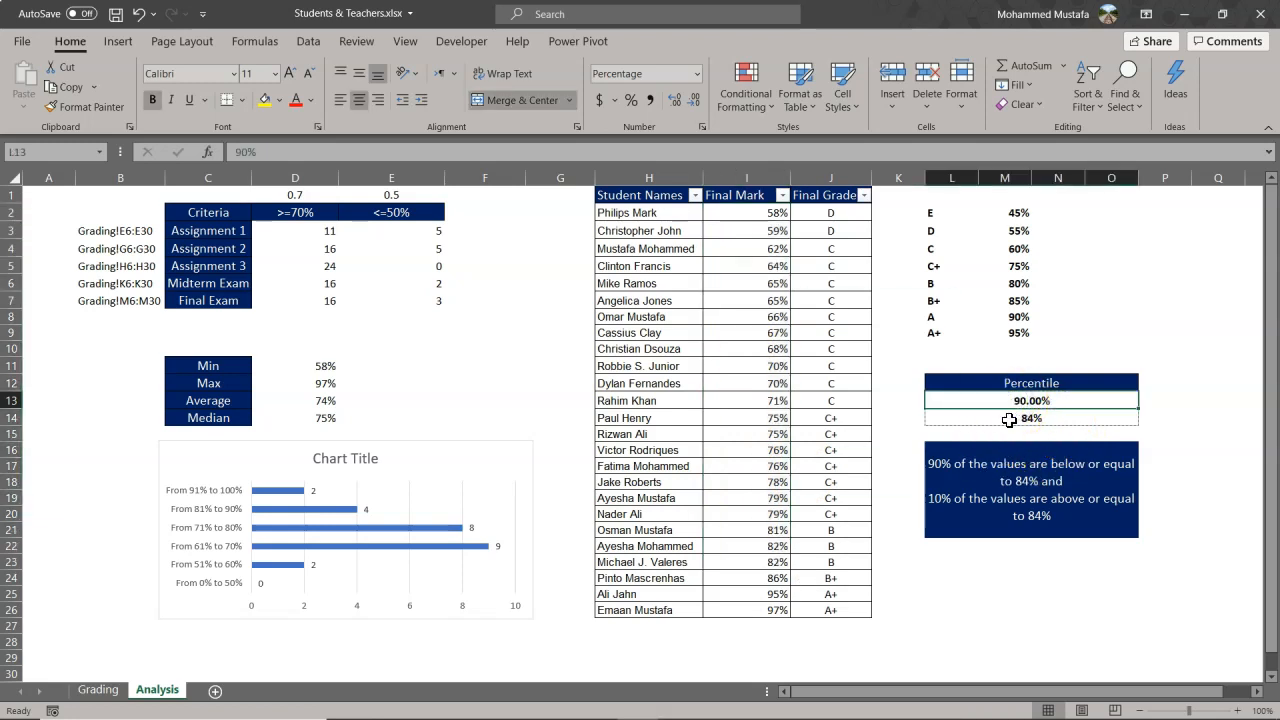
pyautogui.click(605, 418)
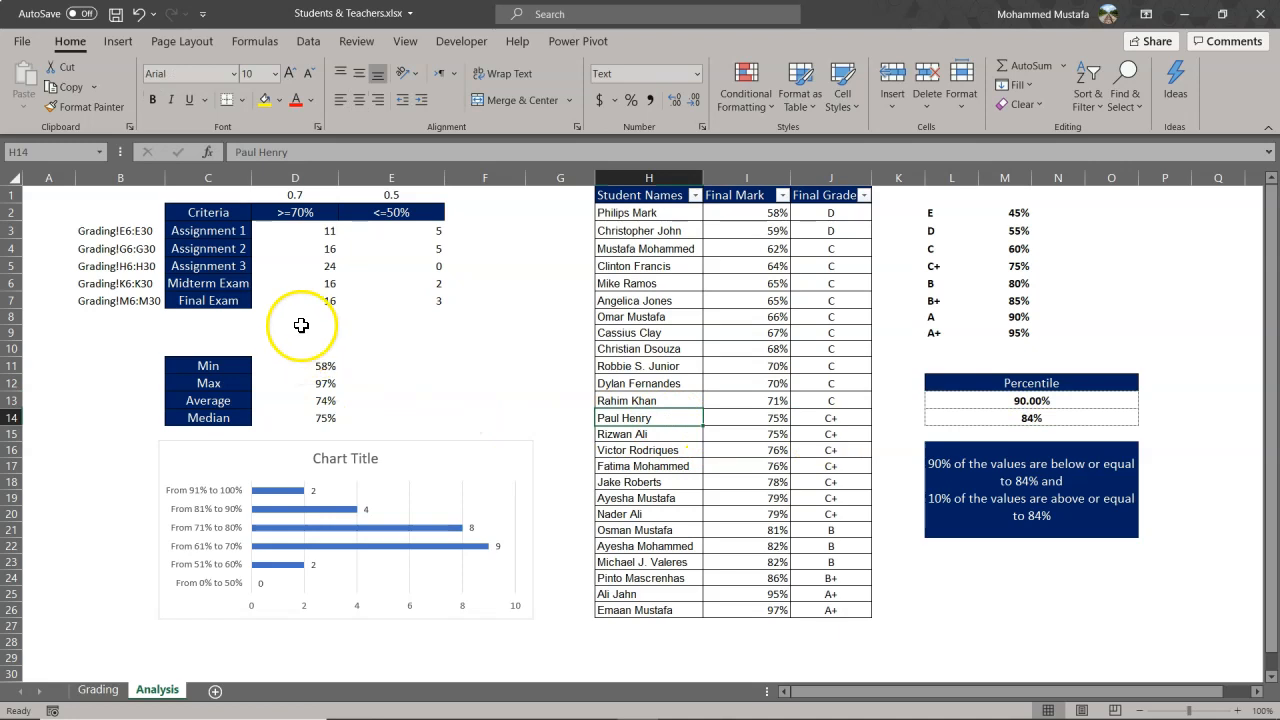
pyautogui.click(319, 232)
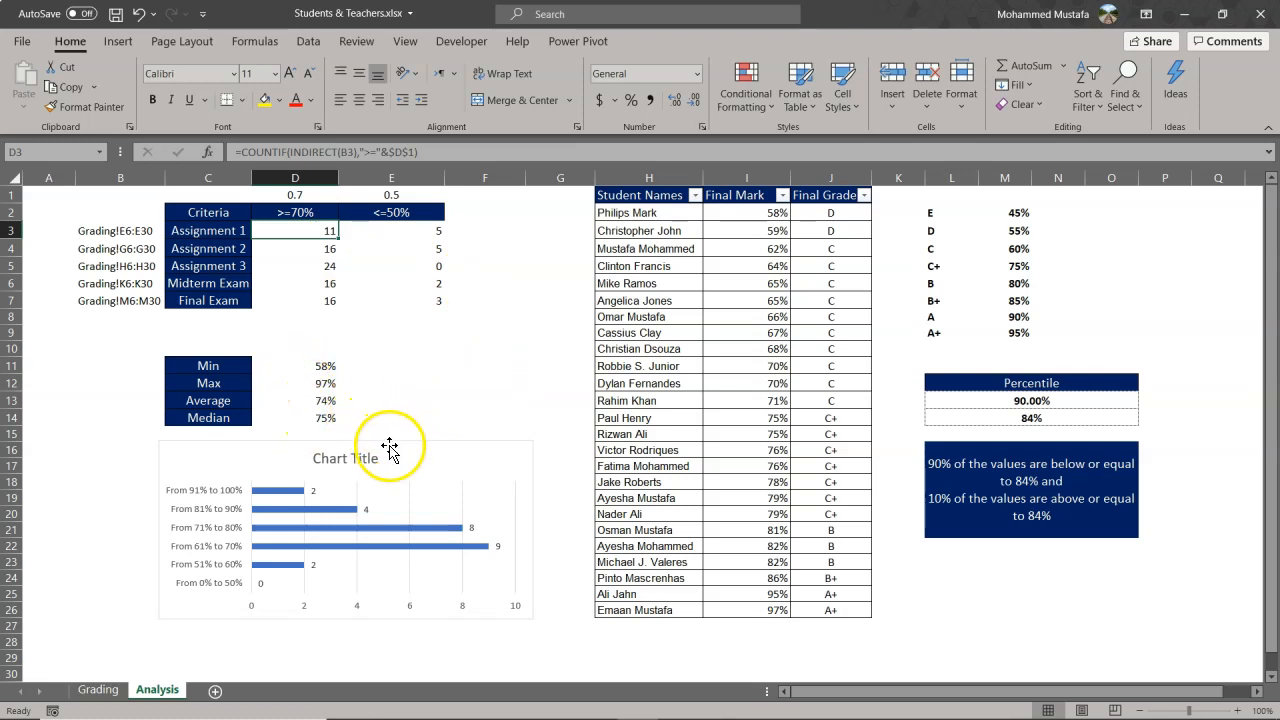
pyautogui.click(775, 344)
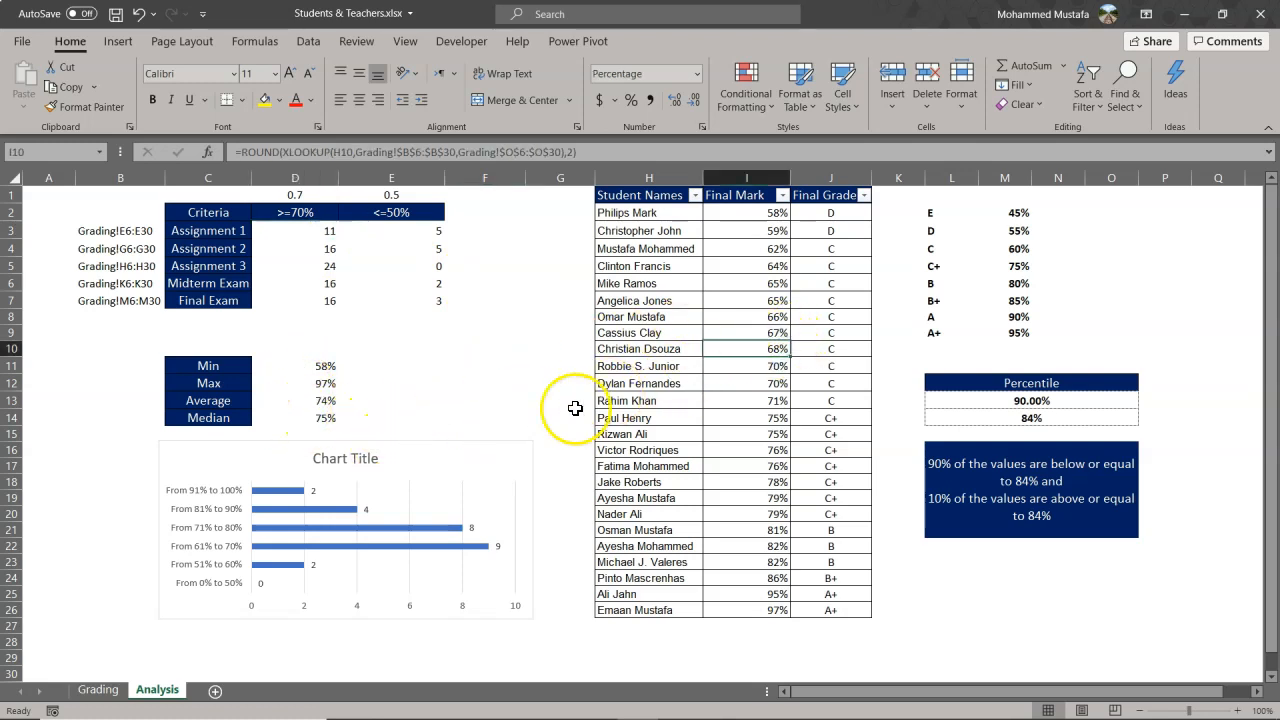